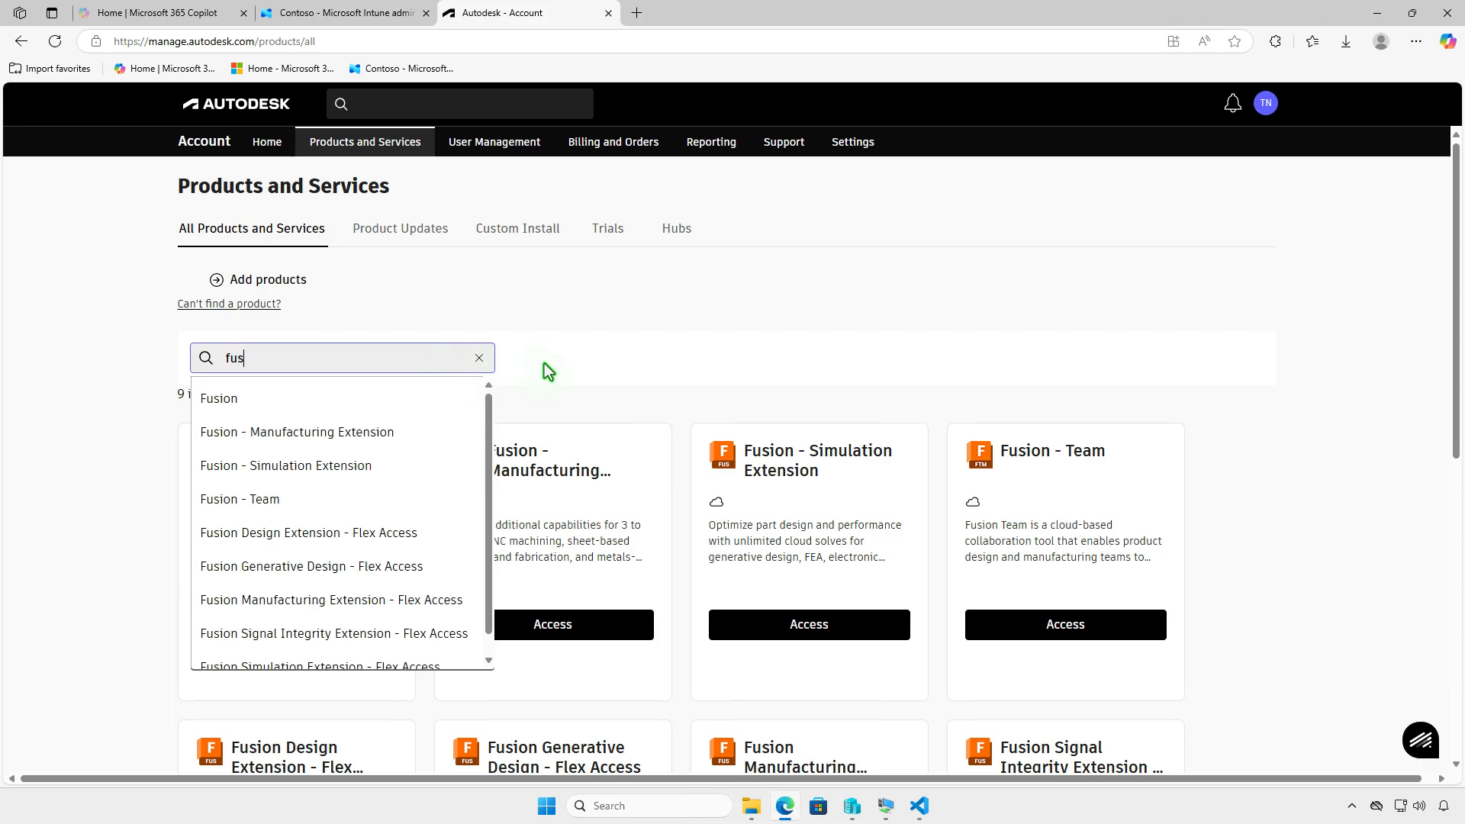
# - Download the Fusion installer from the Autodesk products list and show it in the Downloads folder
pyautogui.click(569, 360)
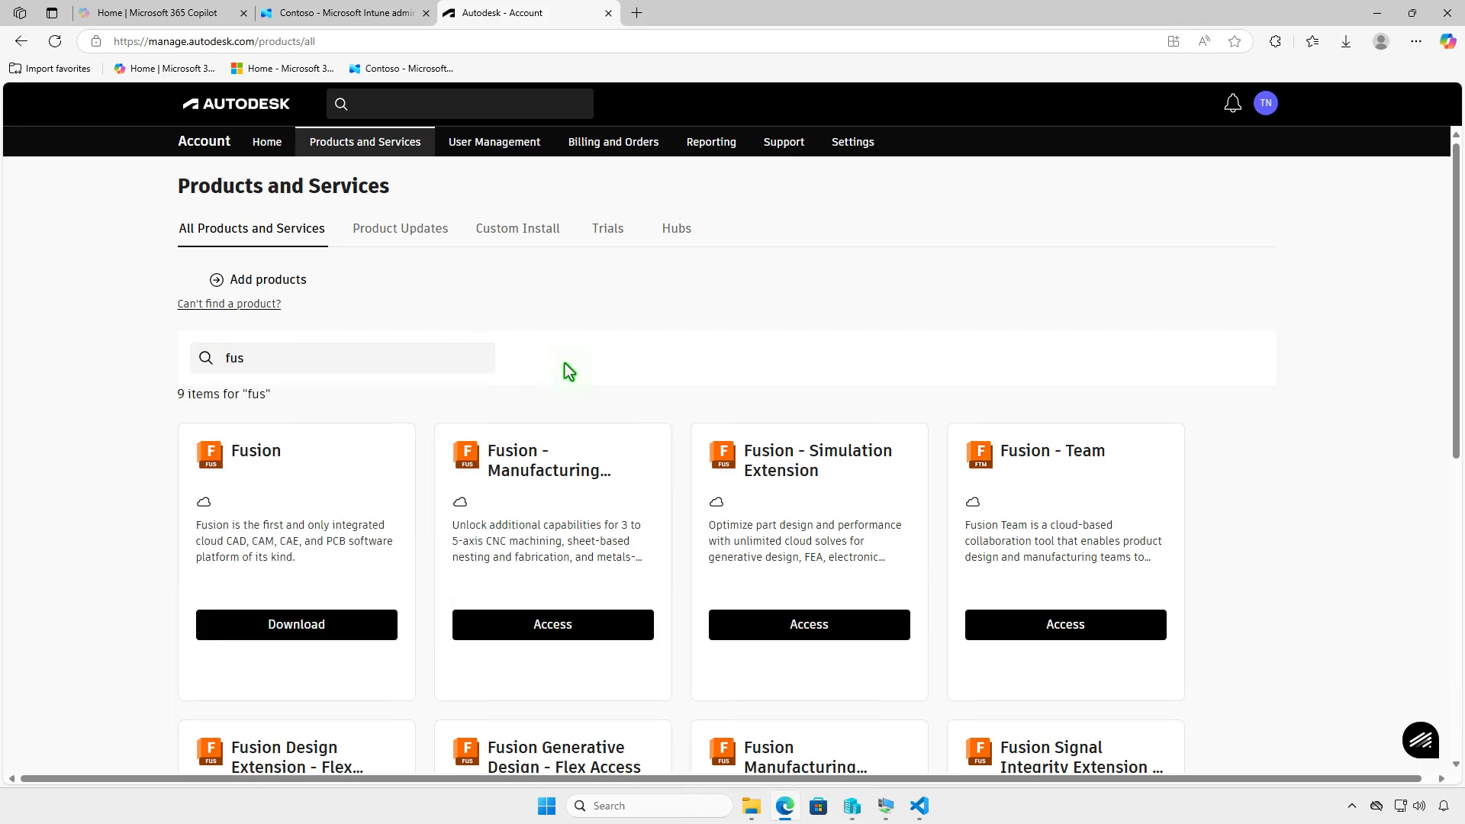
pyautogui.click(355, 620)
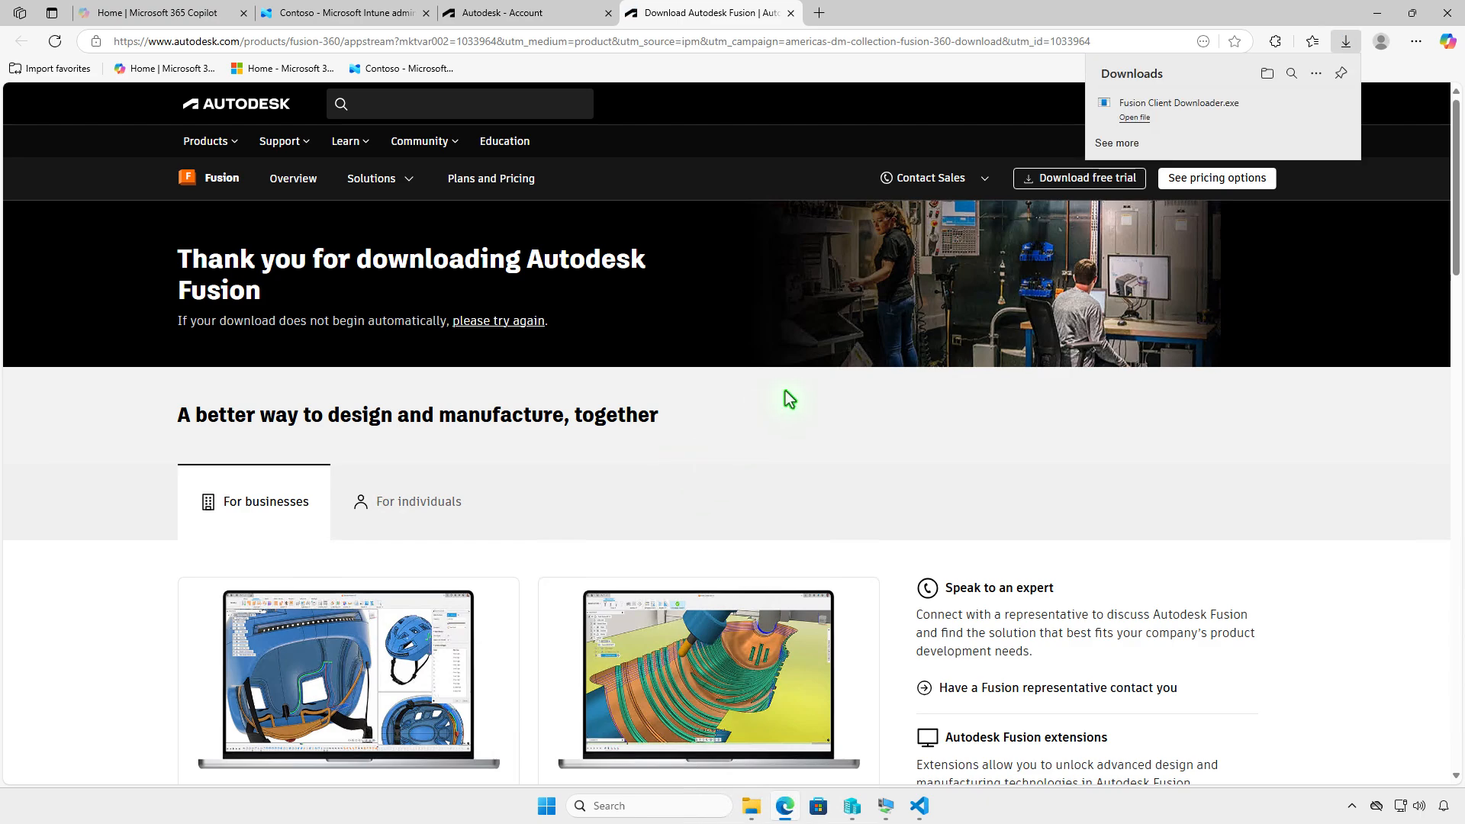
pyautogui.click(1267, 73)
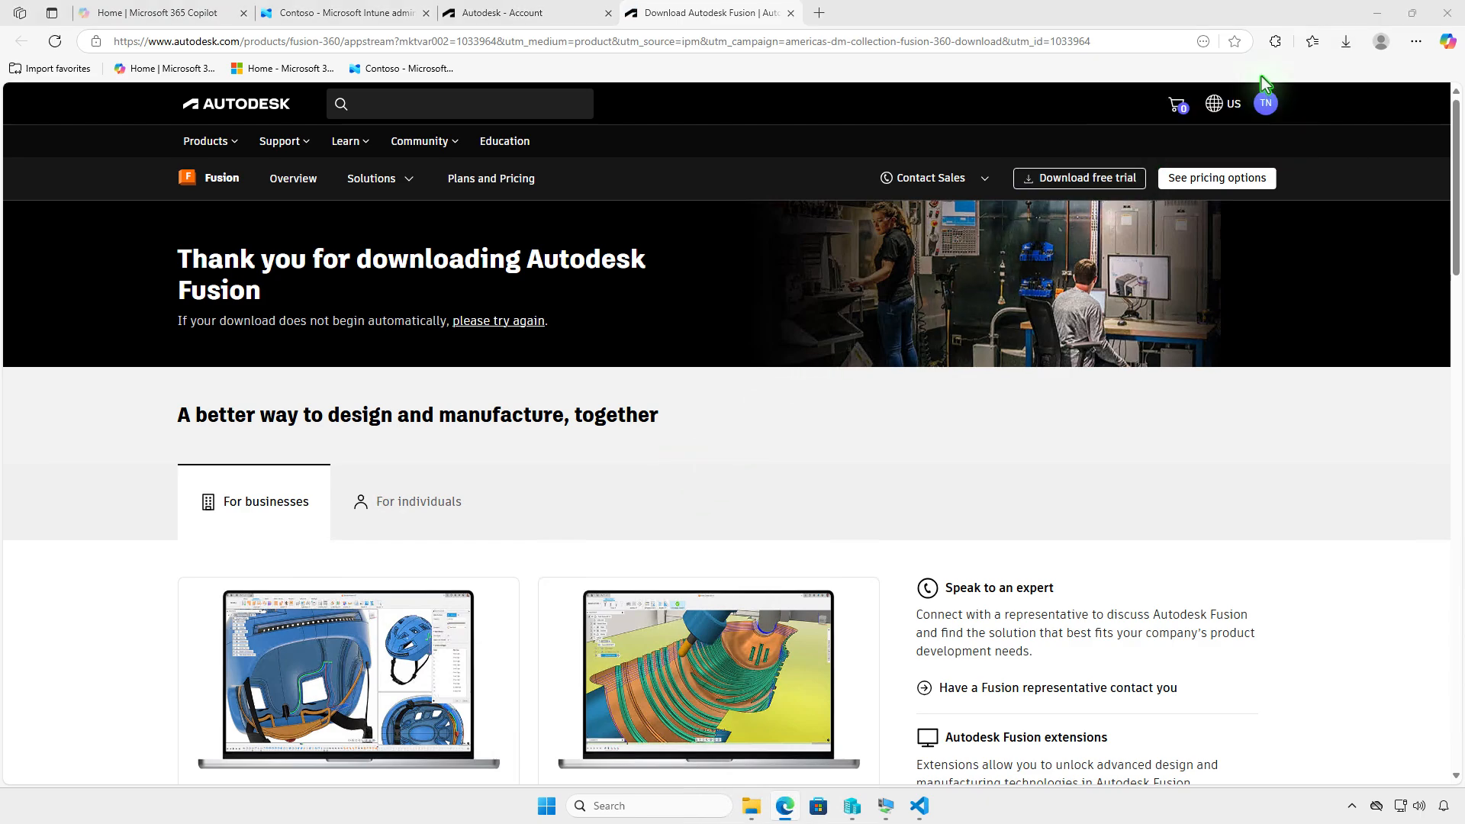
pyautogui.click(1374, 15)
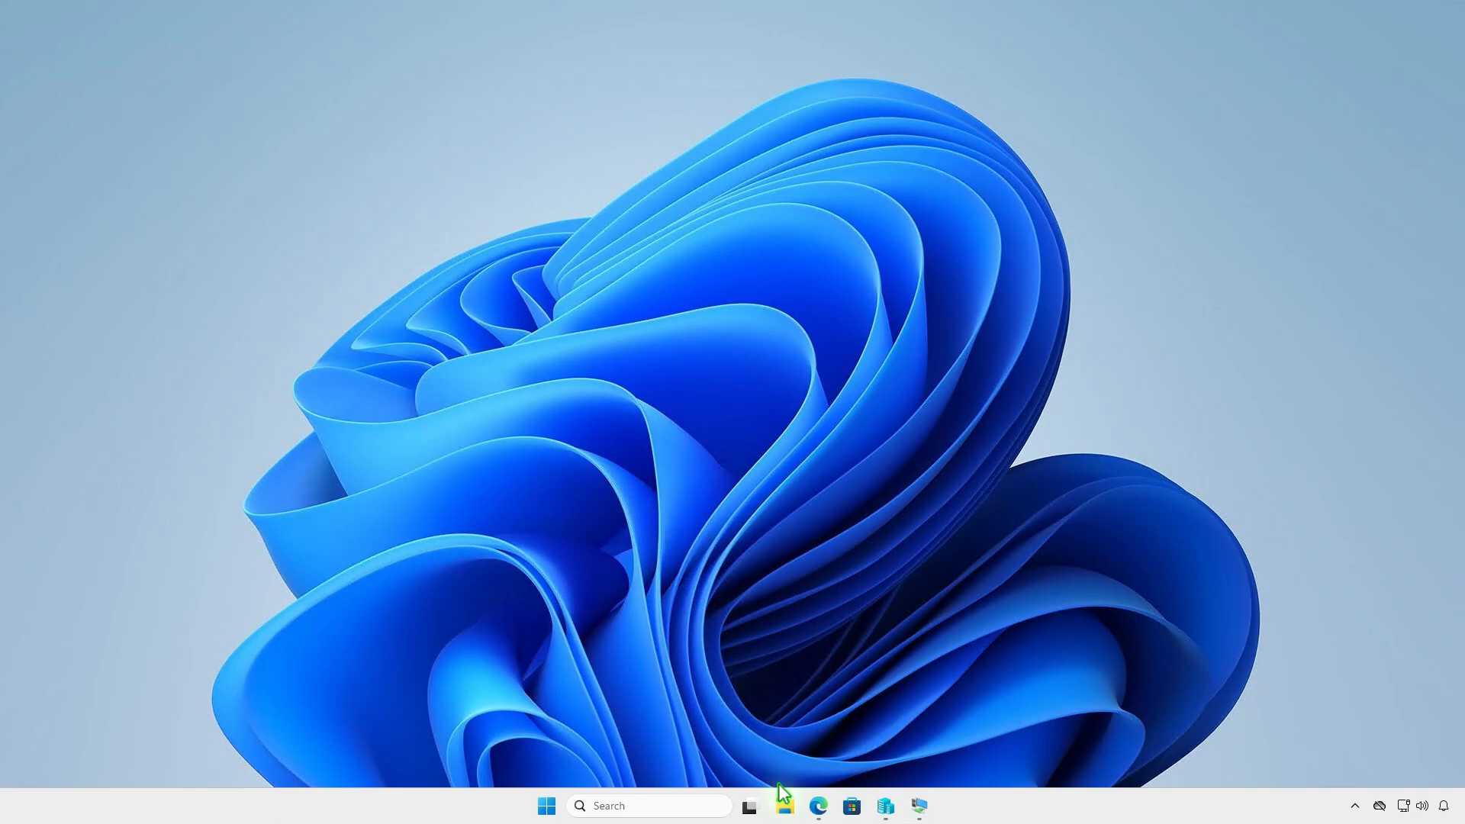
# - In File Explorer, create a folder named Intune on the DATA (D:) drive
pyautogui.press('super+e')
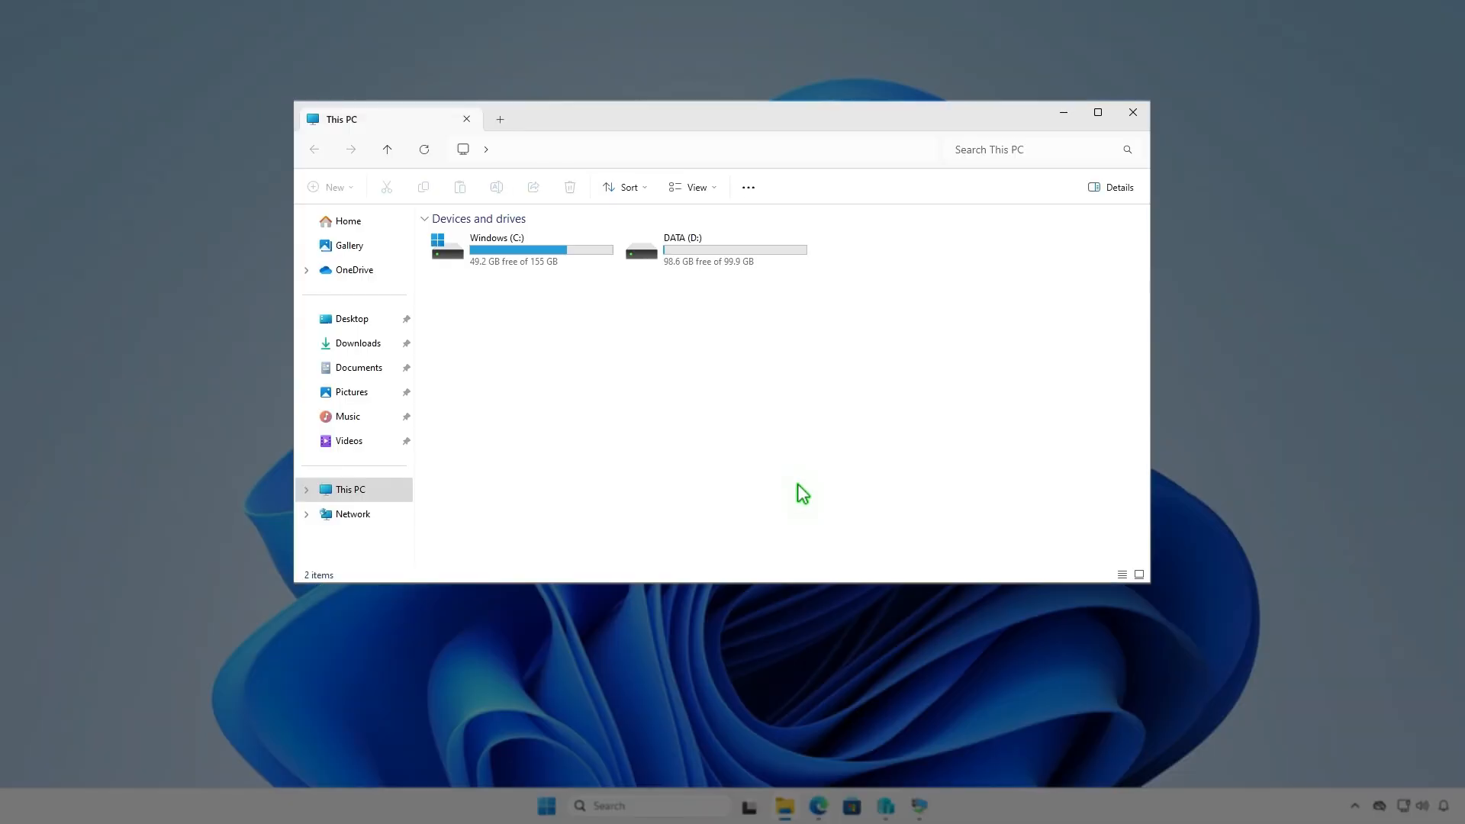
pyautogui.doubleClick(761, 254)
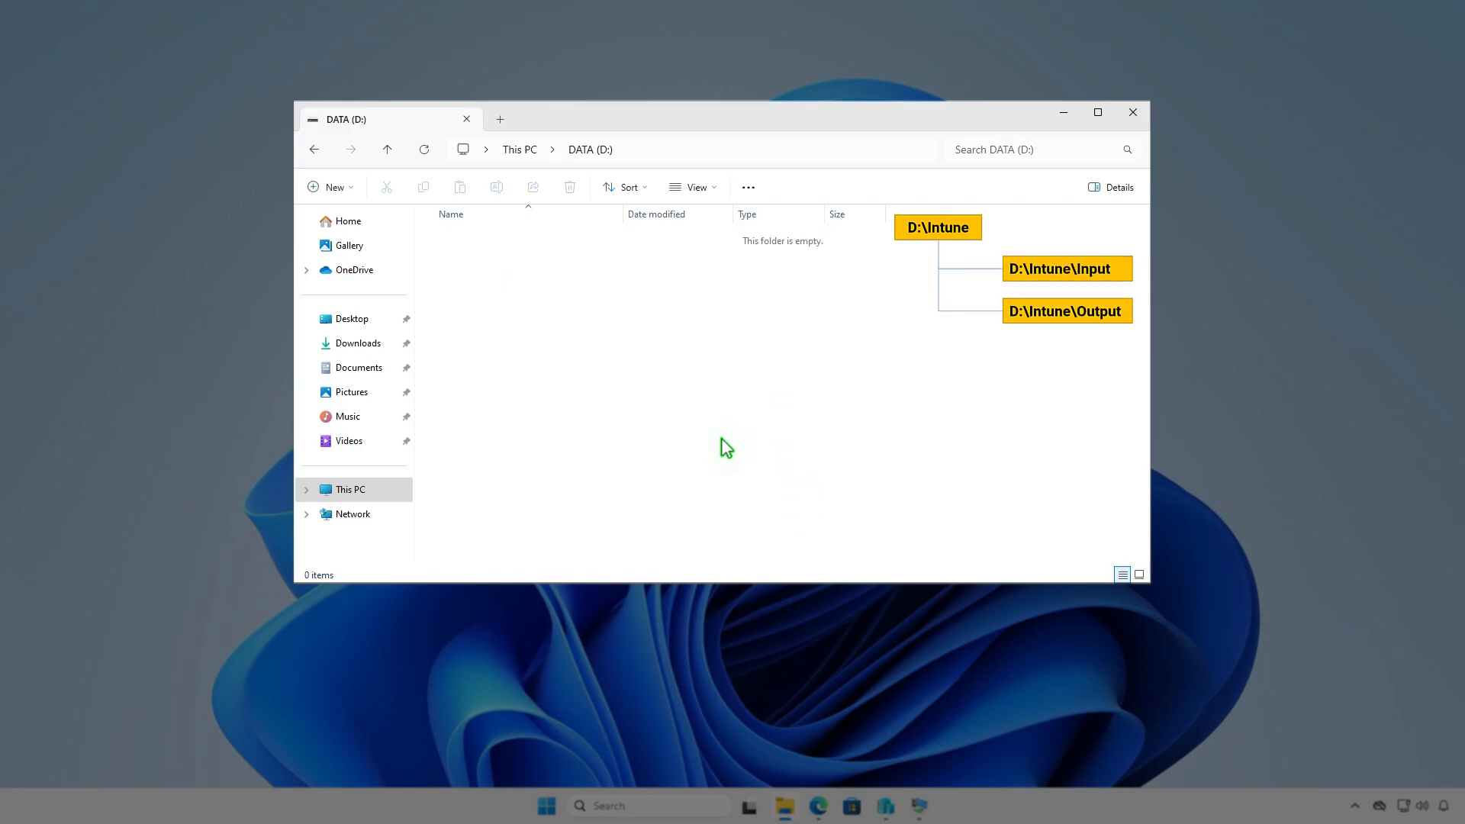
pyautogui.click(346, 187)
pyautogui.click(374, 220)
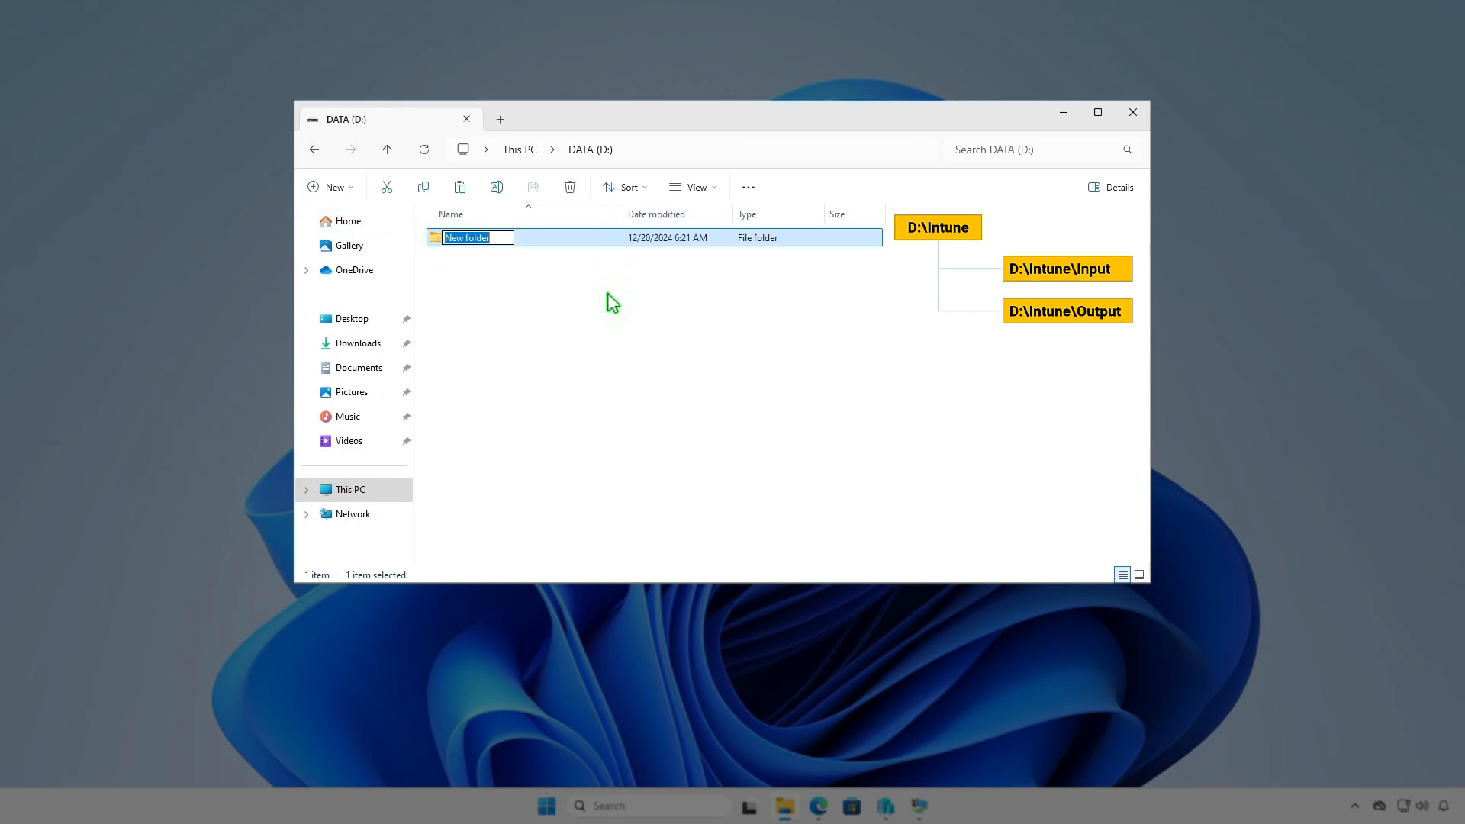
pyautogui.write('Intune')
pyautogui.press('Return')
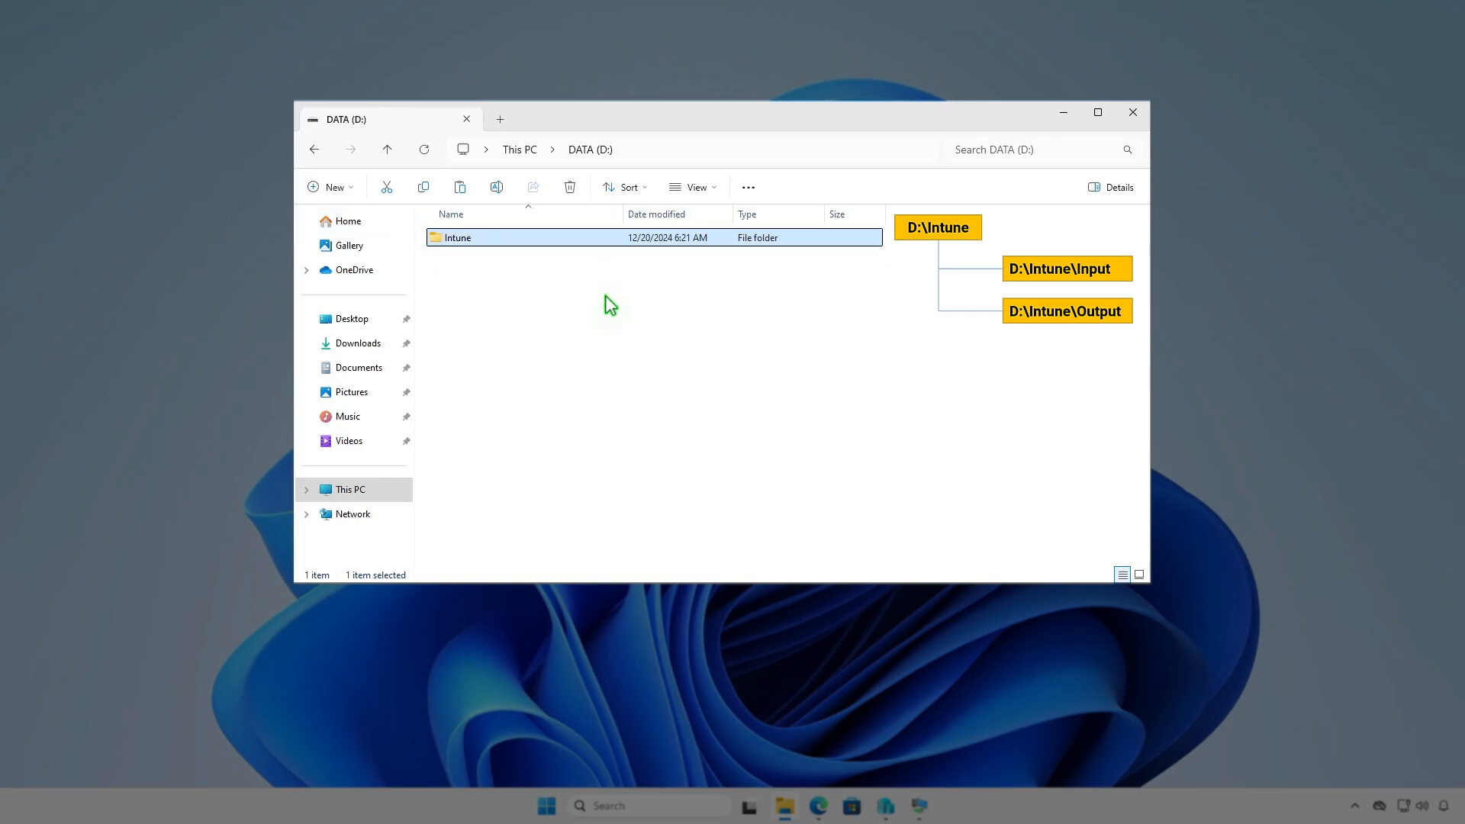
# - Create a subfolder named Input inside D:\Intune
pyautogui.press('Return')
pyautogui.rightClick(606, 296)
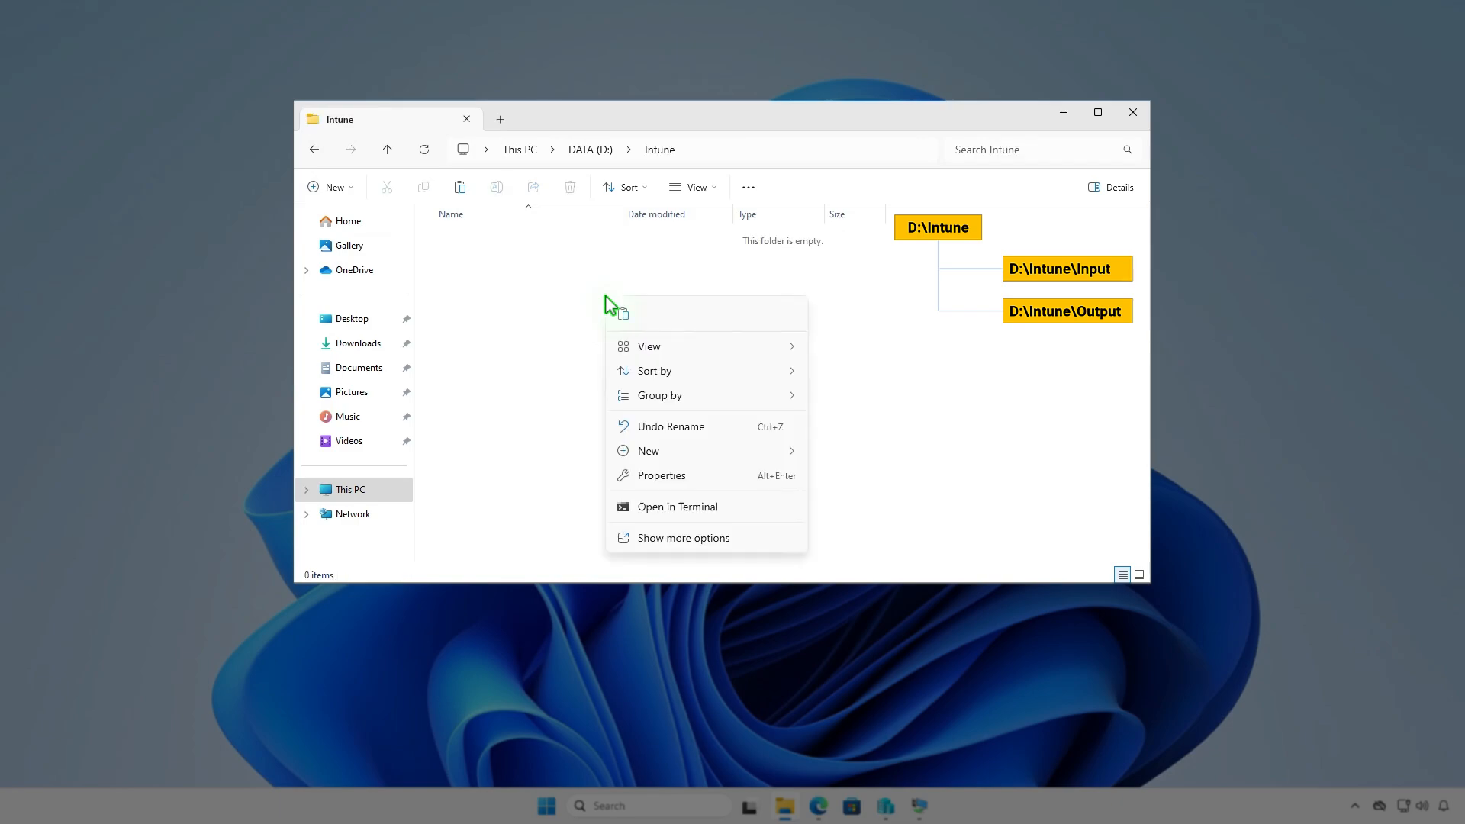
pyautogui.moveTo(660, 454)
pyautogui.click(853, 455)
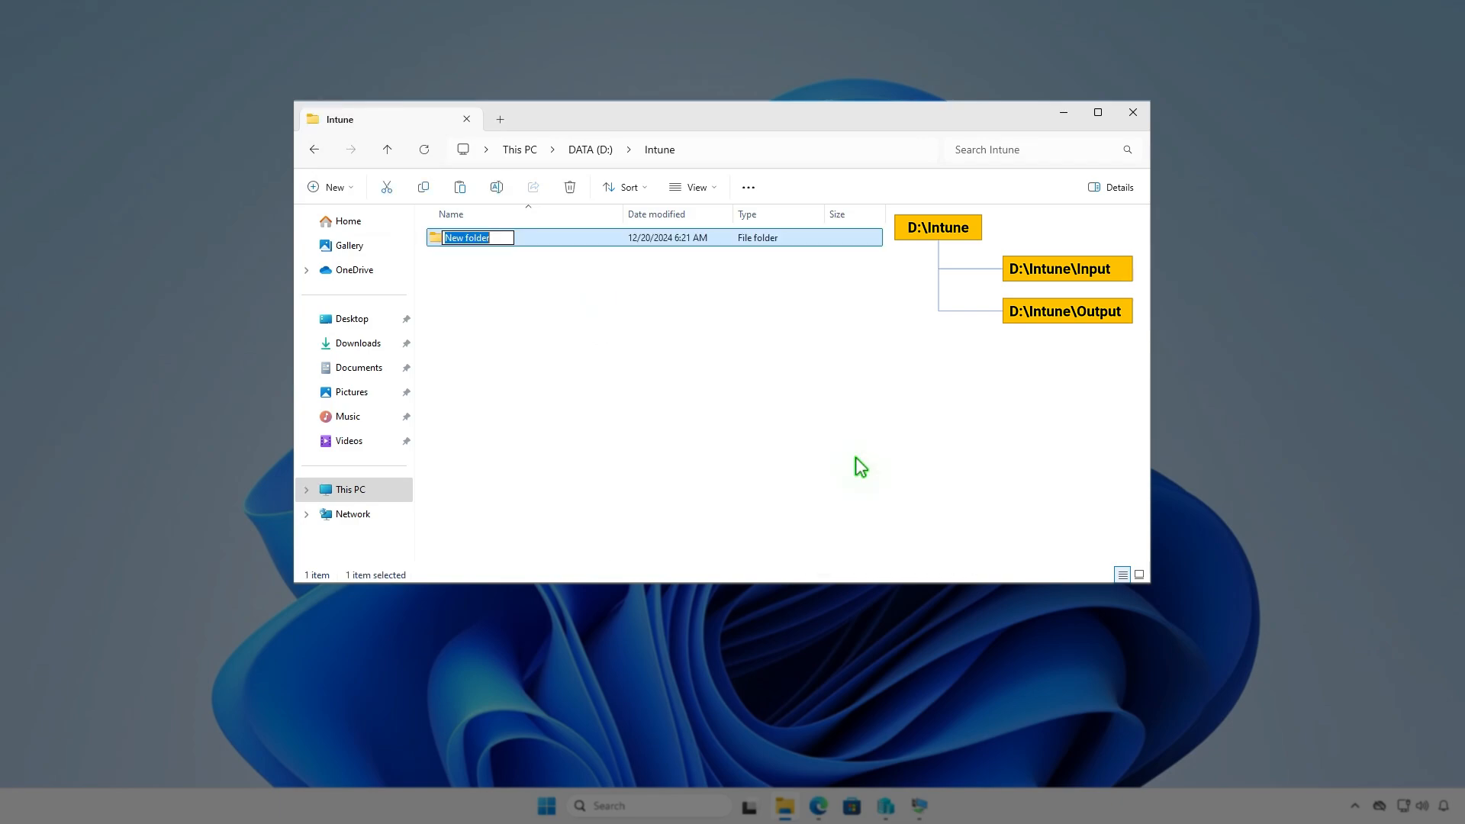
pyautogui.write('Input')
pyautogui.press('Return')
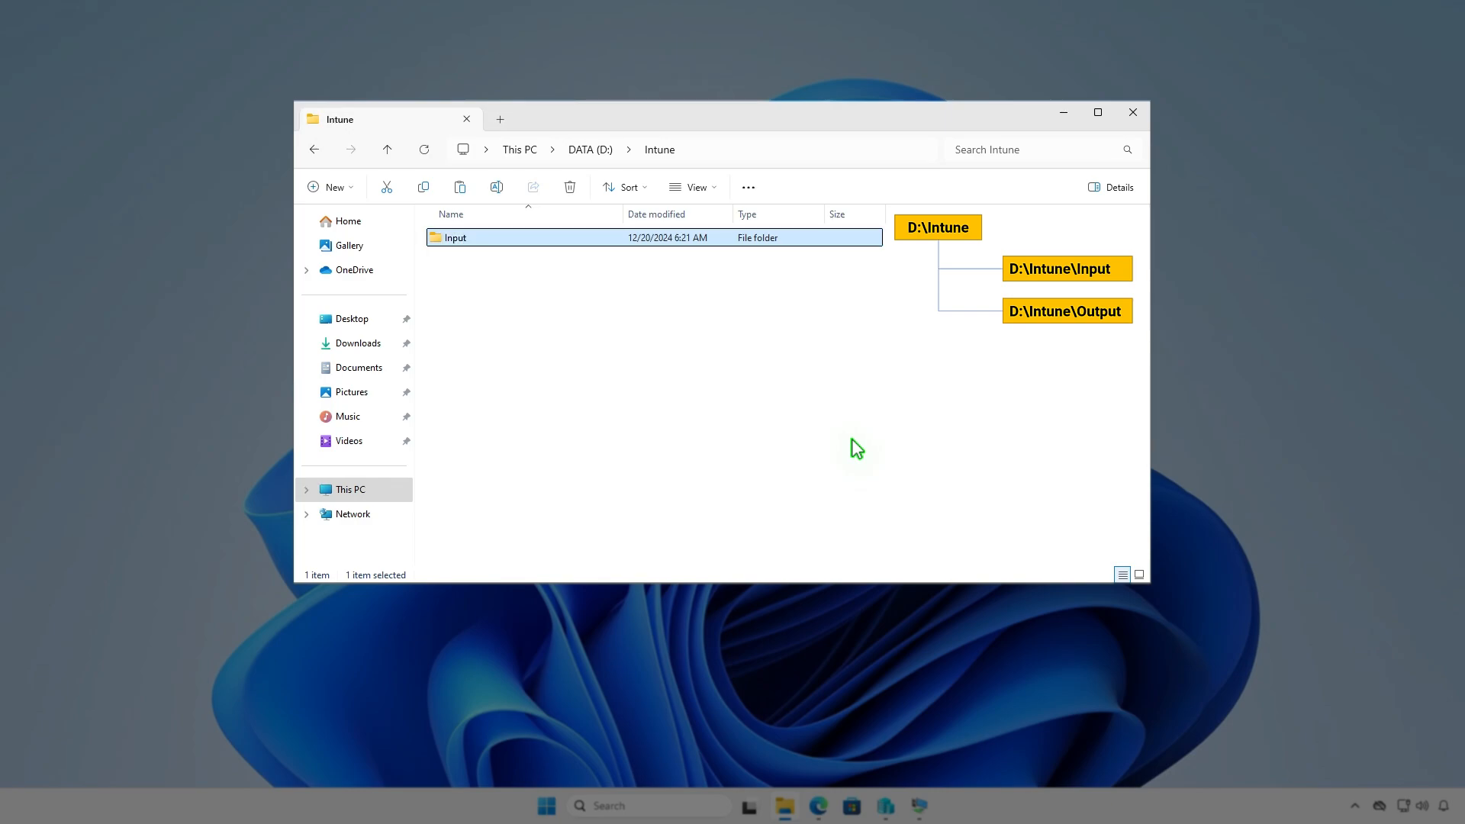
# - Add a second subfolder named Output inside D:\Intune
pyautogui.hotkey('ctrl', 'shift', 'n')
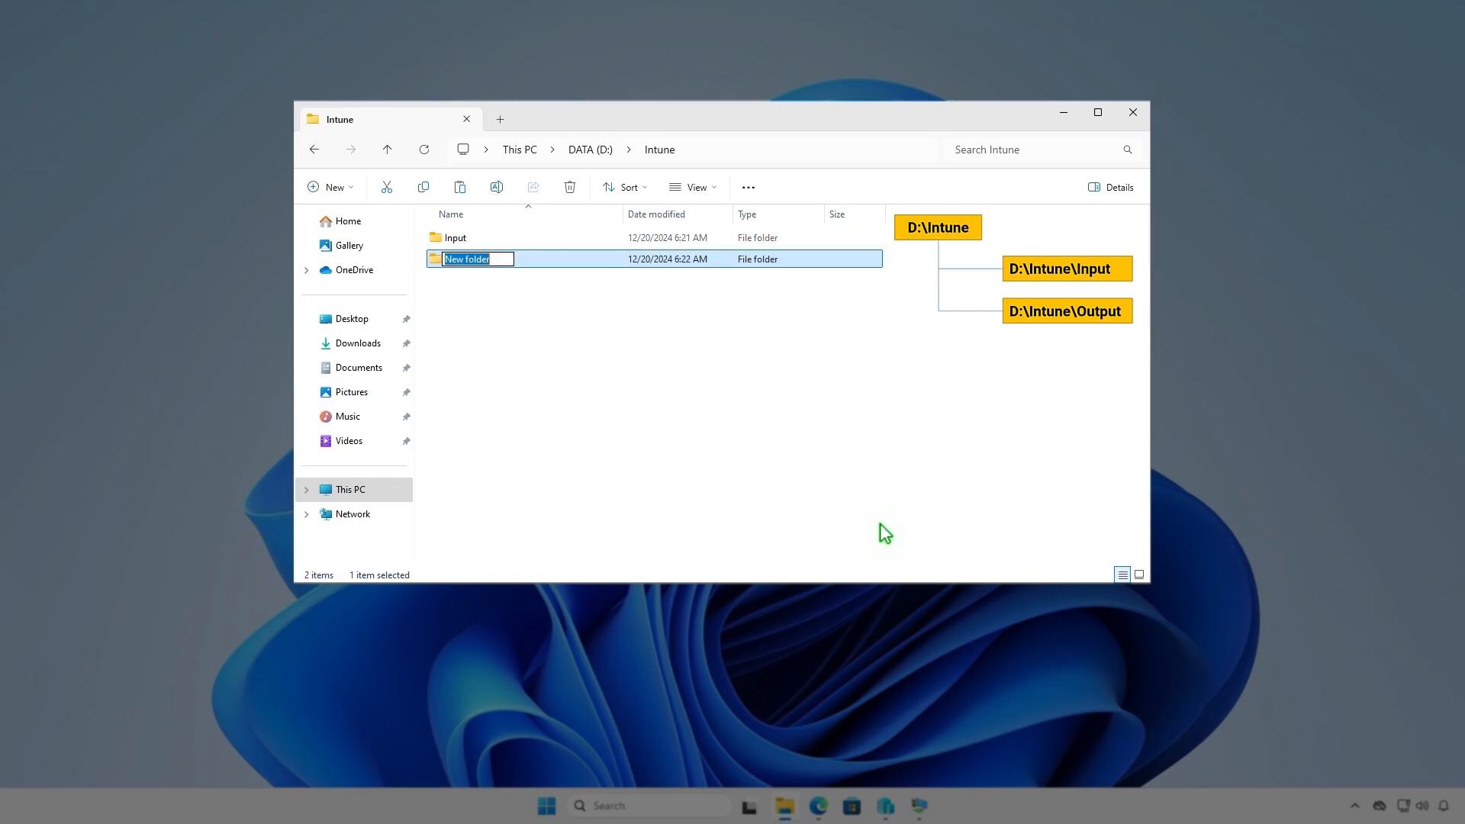
pyautogui.write('Output')
pyautogui.click(795, 410)
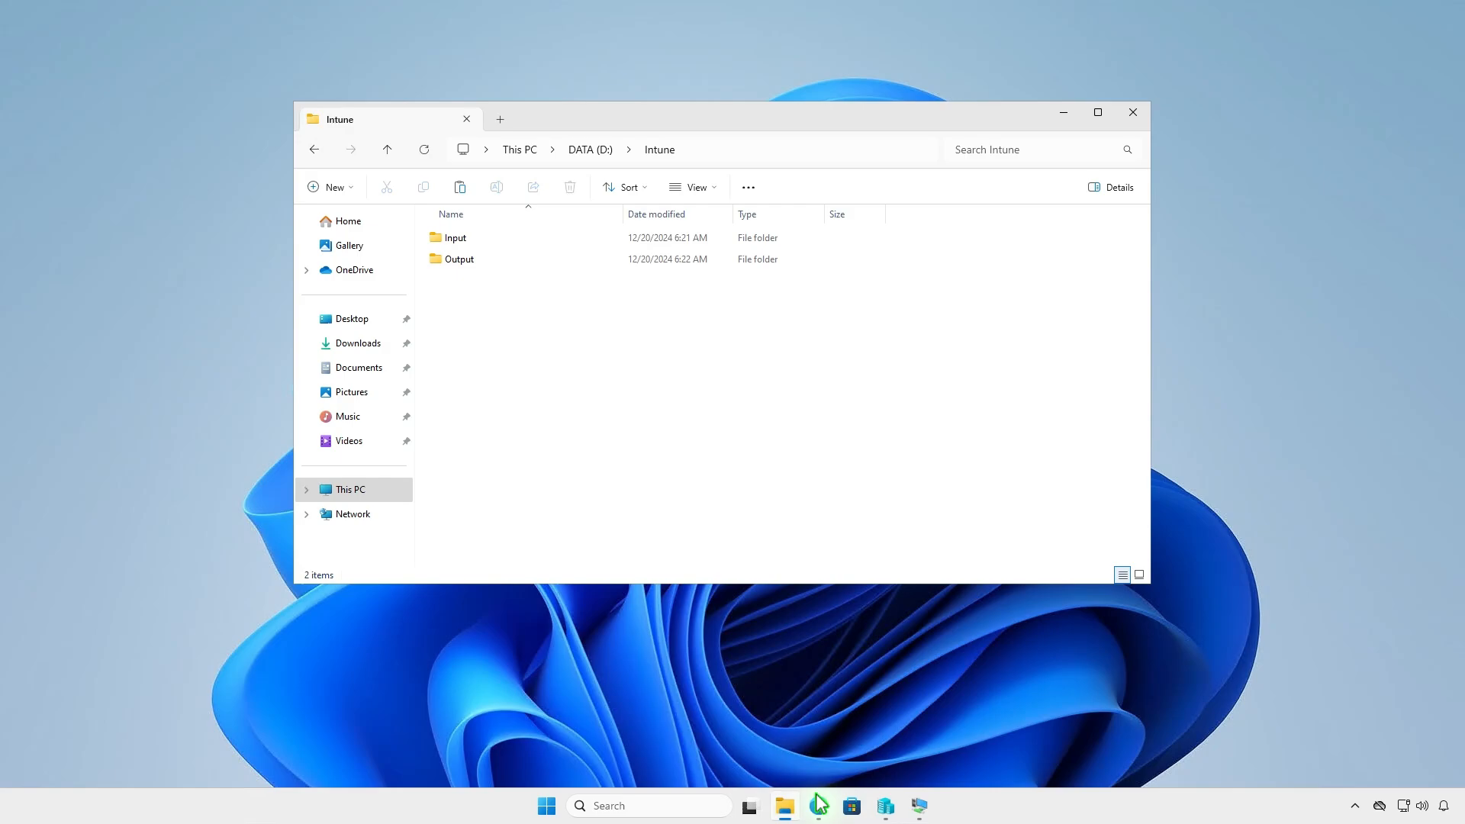
# - Switch to Edge, download the source code zip of the latest Microsoft-Win32-Content-Prep-Tool release from GitHub, and show it in its folder
pyautogui.click(819, 805)
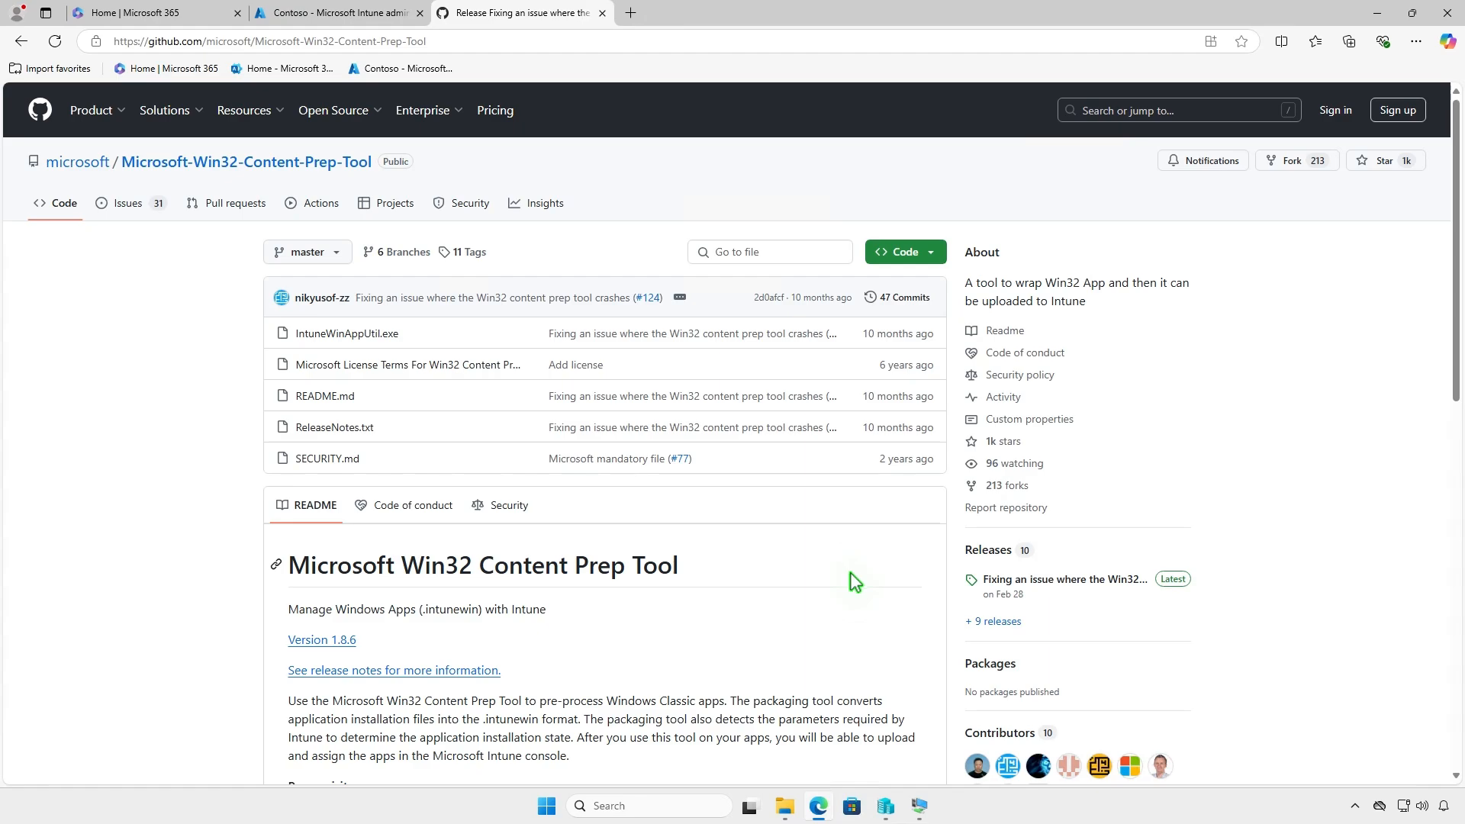
pyautogui.click(1102, 580)
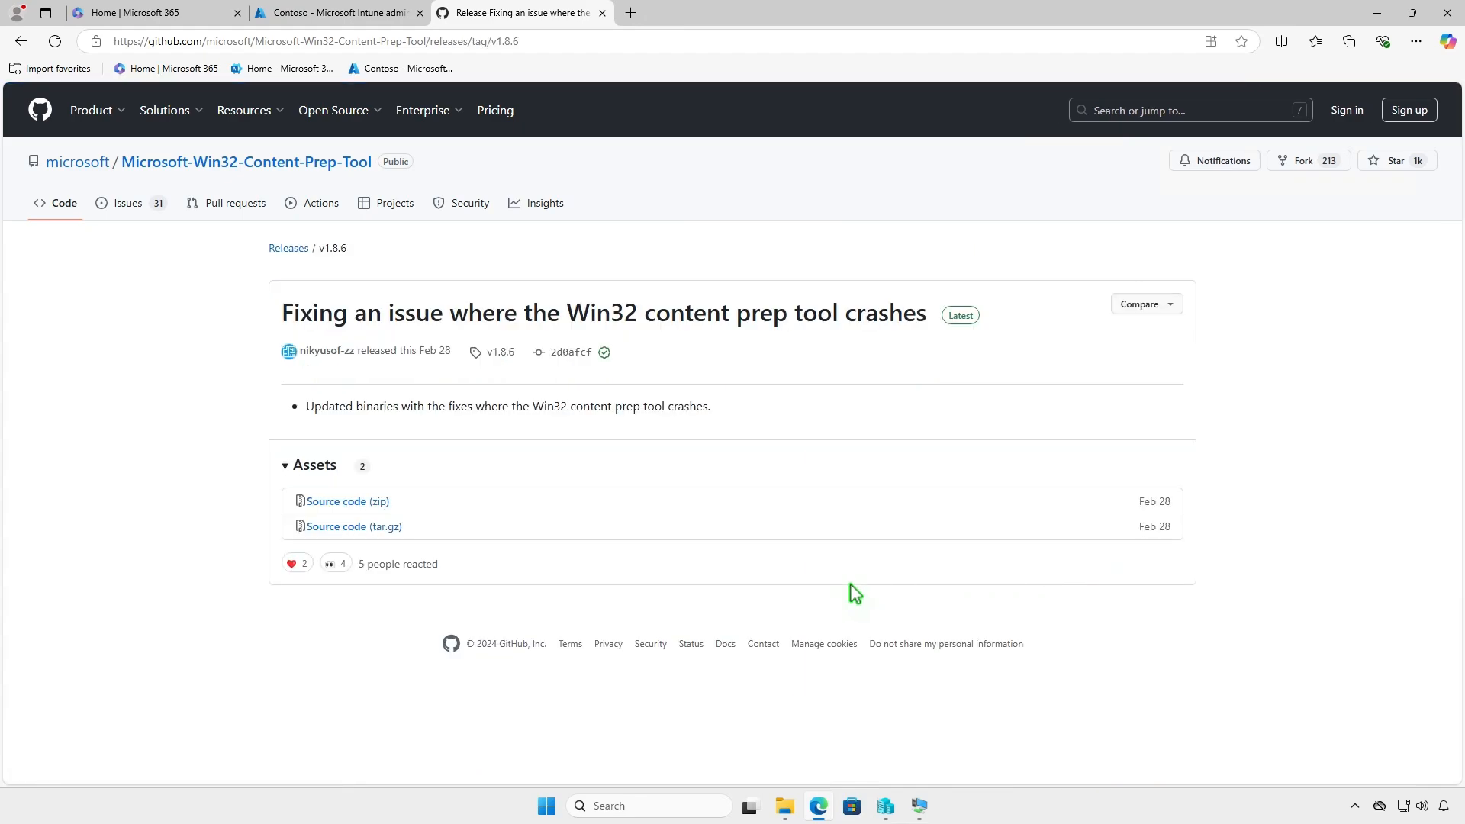
pyautogui.click(384, 504)
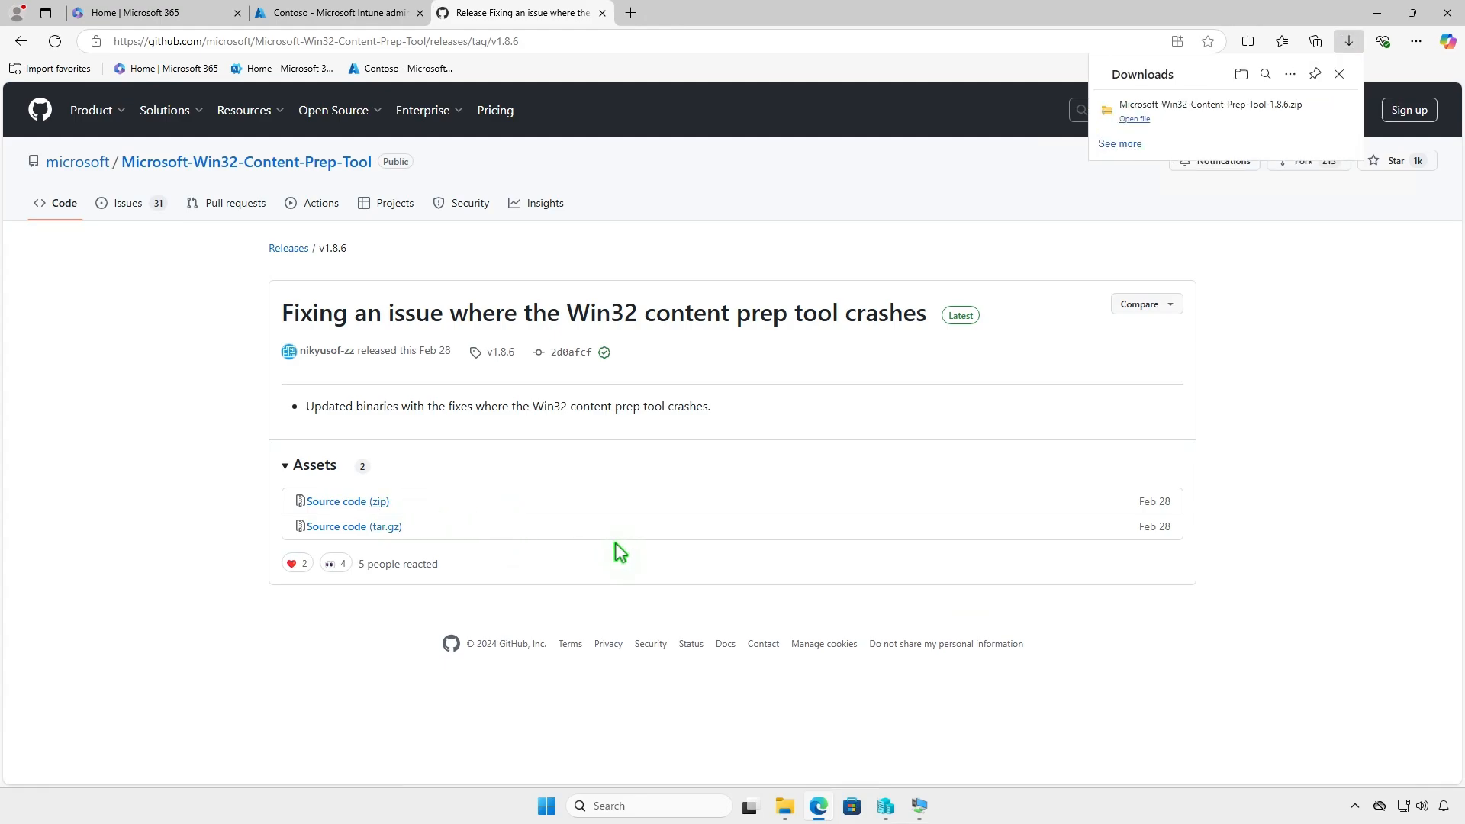
pyautogui.click(1291, 111)
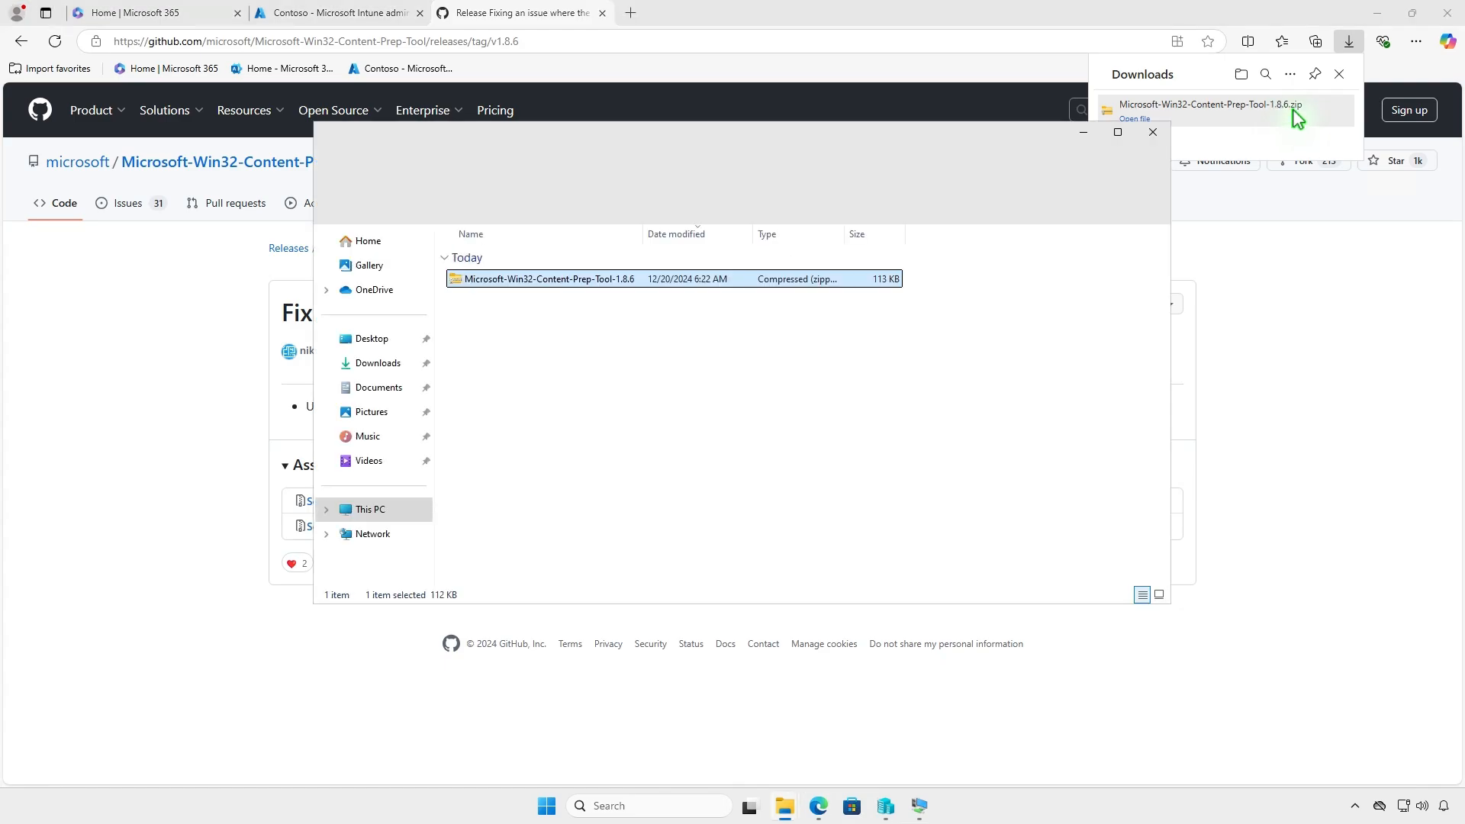
pyautogui.click(1379, 14)
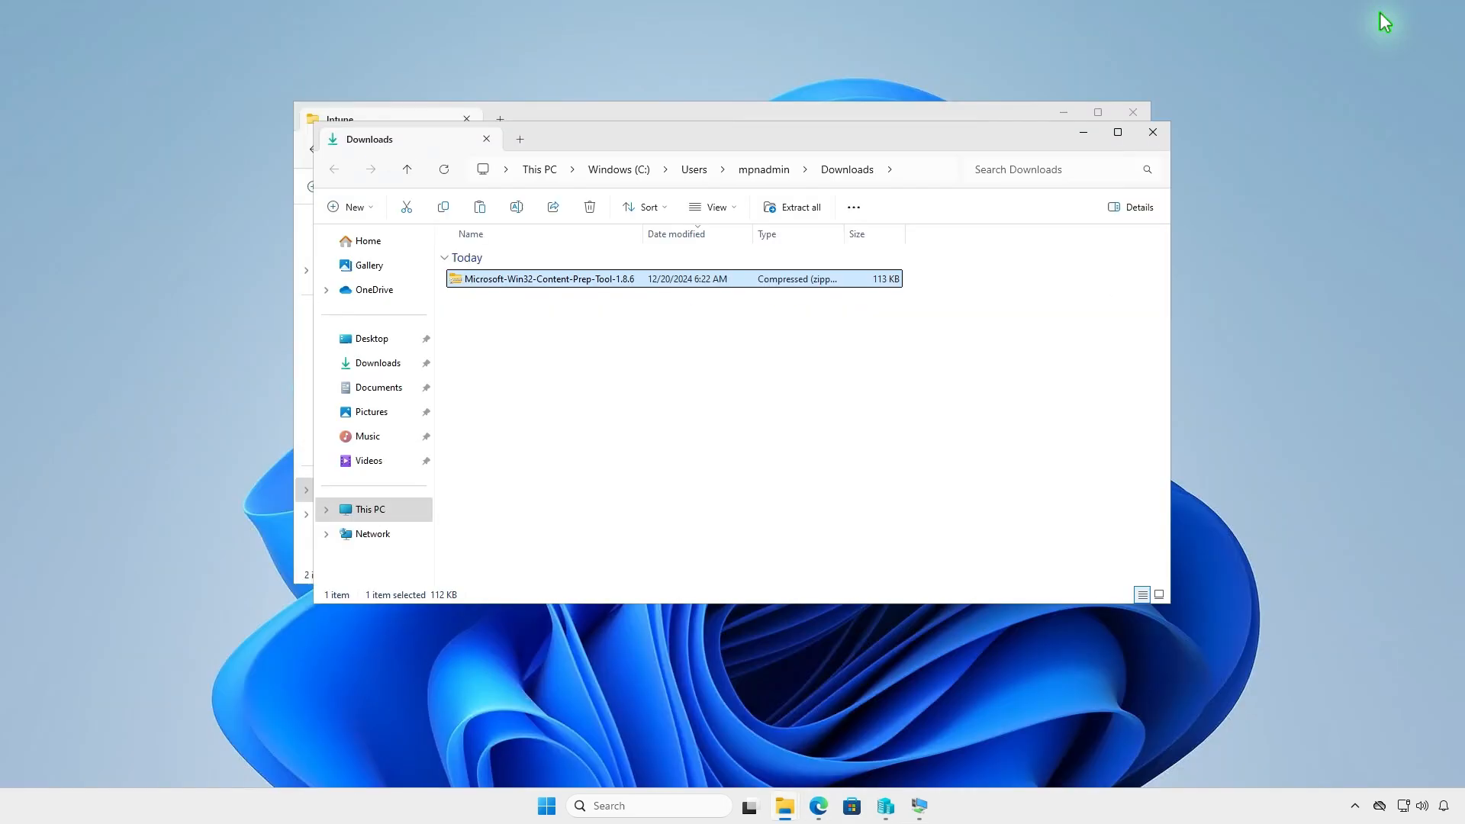
# - Extract the Microsoft-Win32-Content-Prep-Tool-1.8.6 archive within Downloads and open the extracted tool folder
pyautogui.click(802, 211)
pyautogui.click(857, 547)
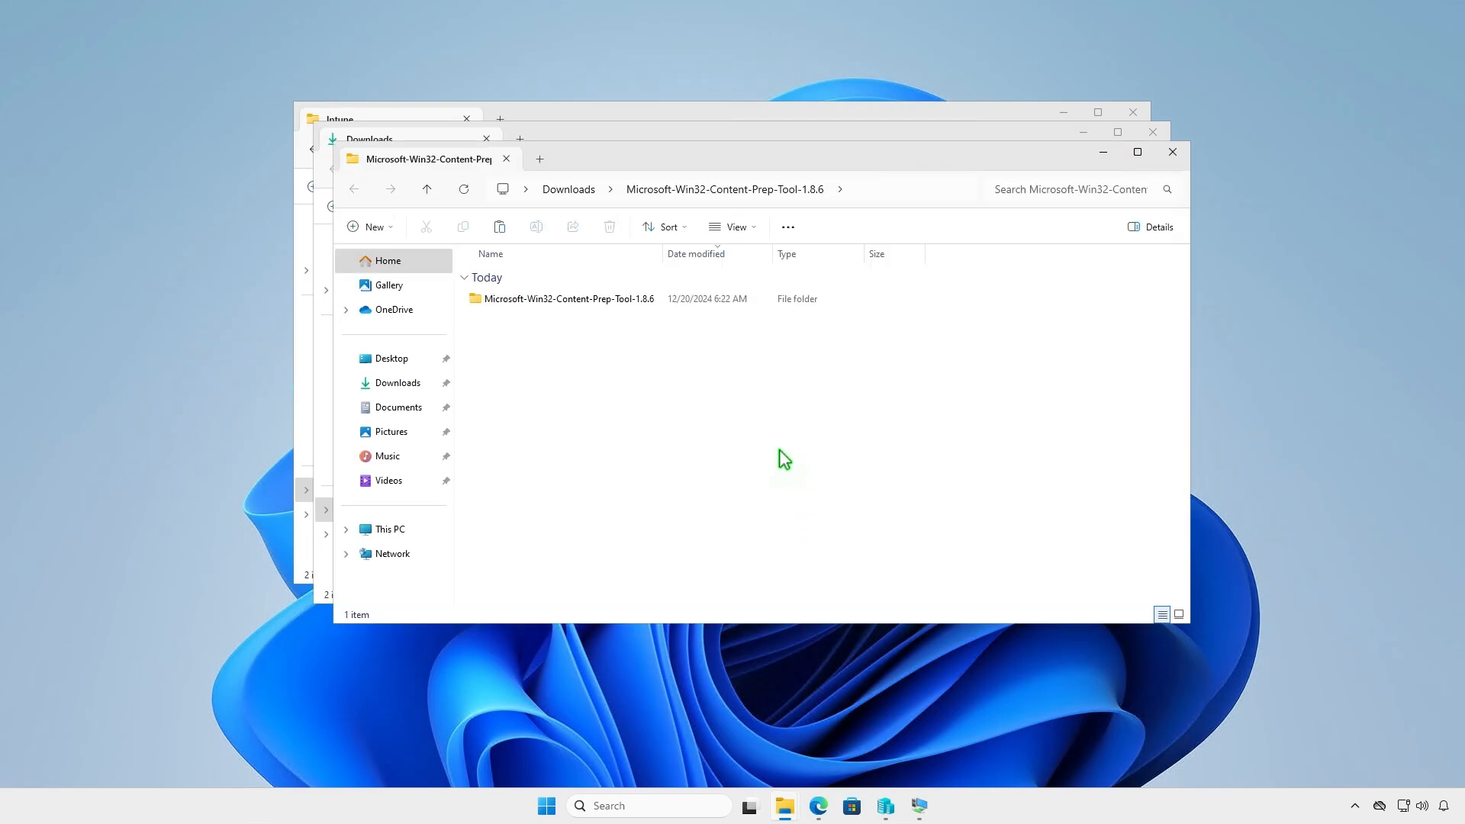
pyautogui.doubleClick(653, 300)
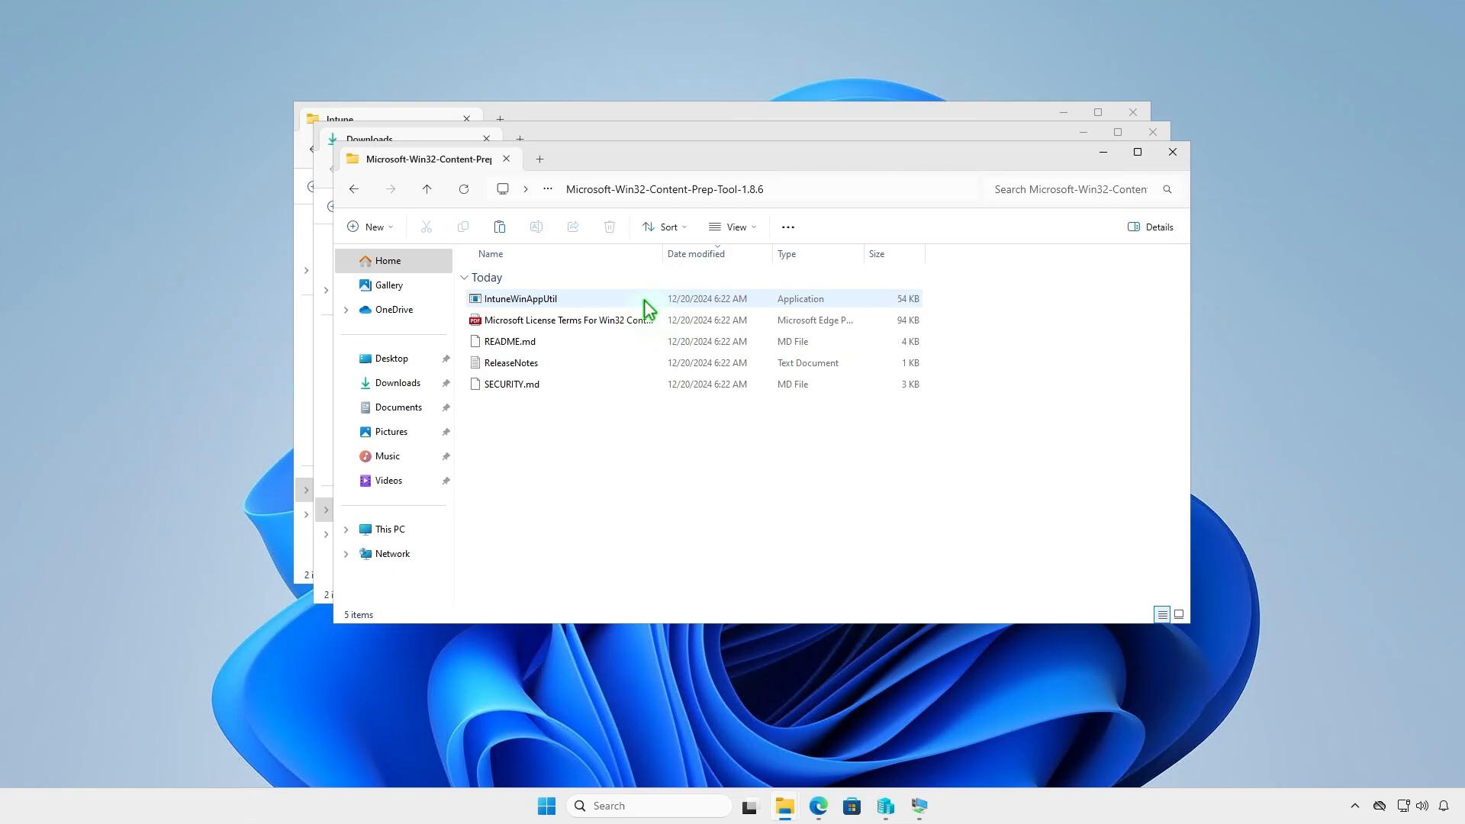
# - Copy the IntuneWinAppUtil application from the extracted folder into D:\Intune
pyautogui.click(585, 298)
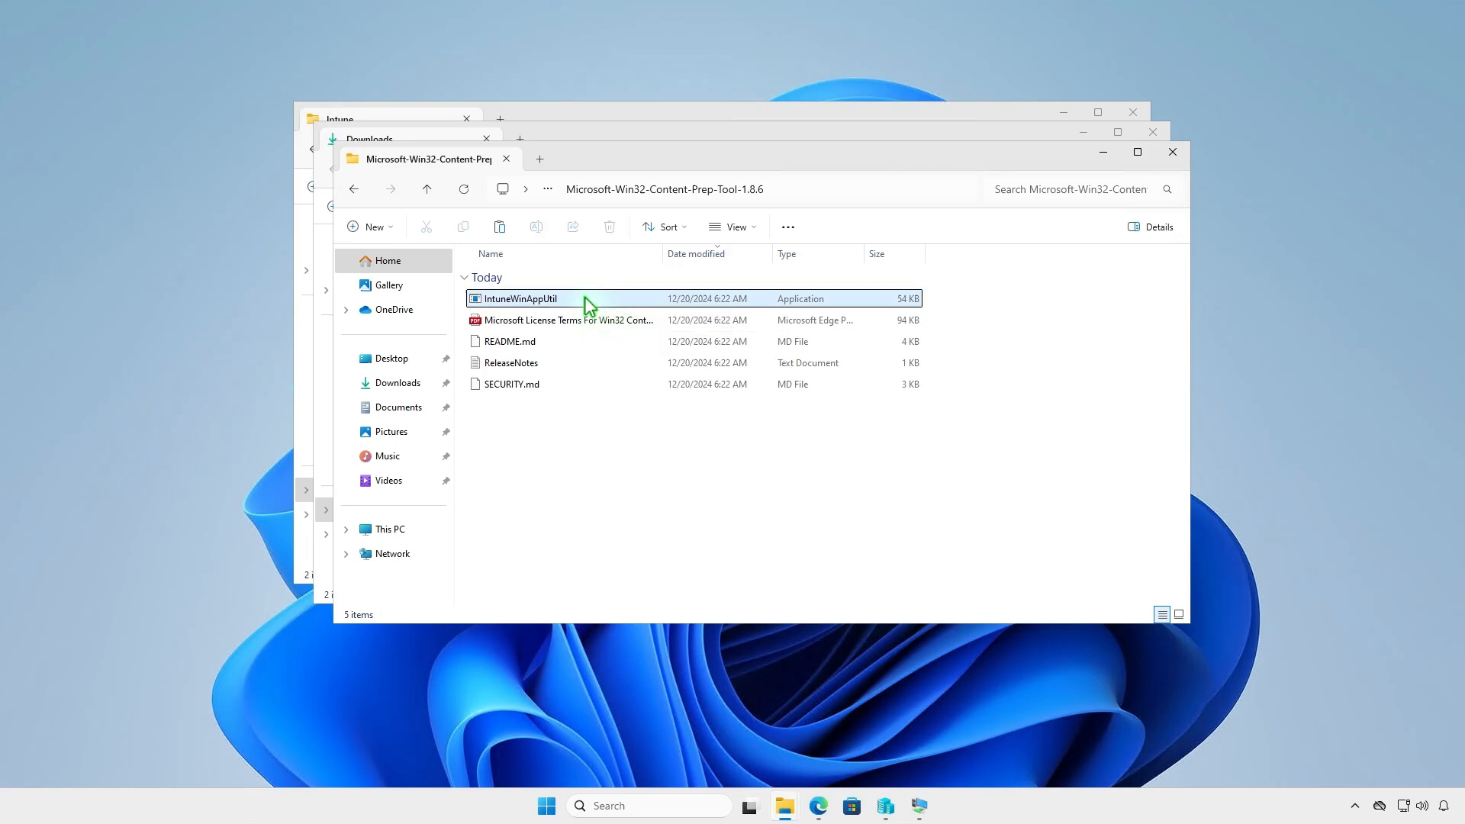
pyautogui.rightClick(586, 303)
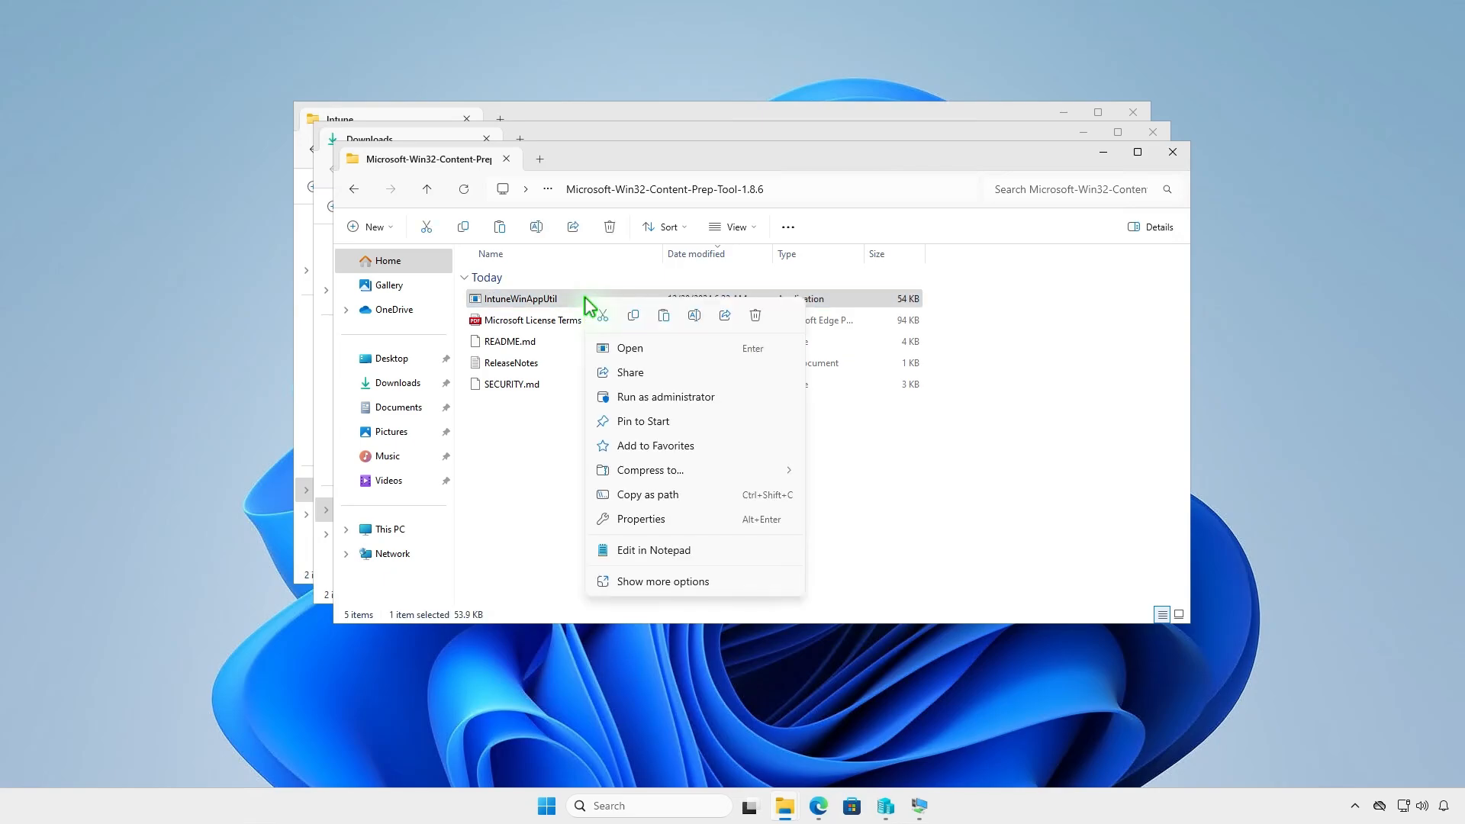
pyautogui.click(632, 316)
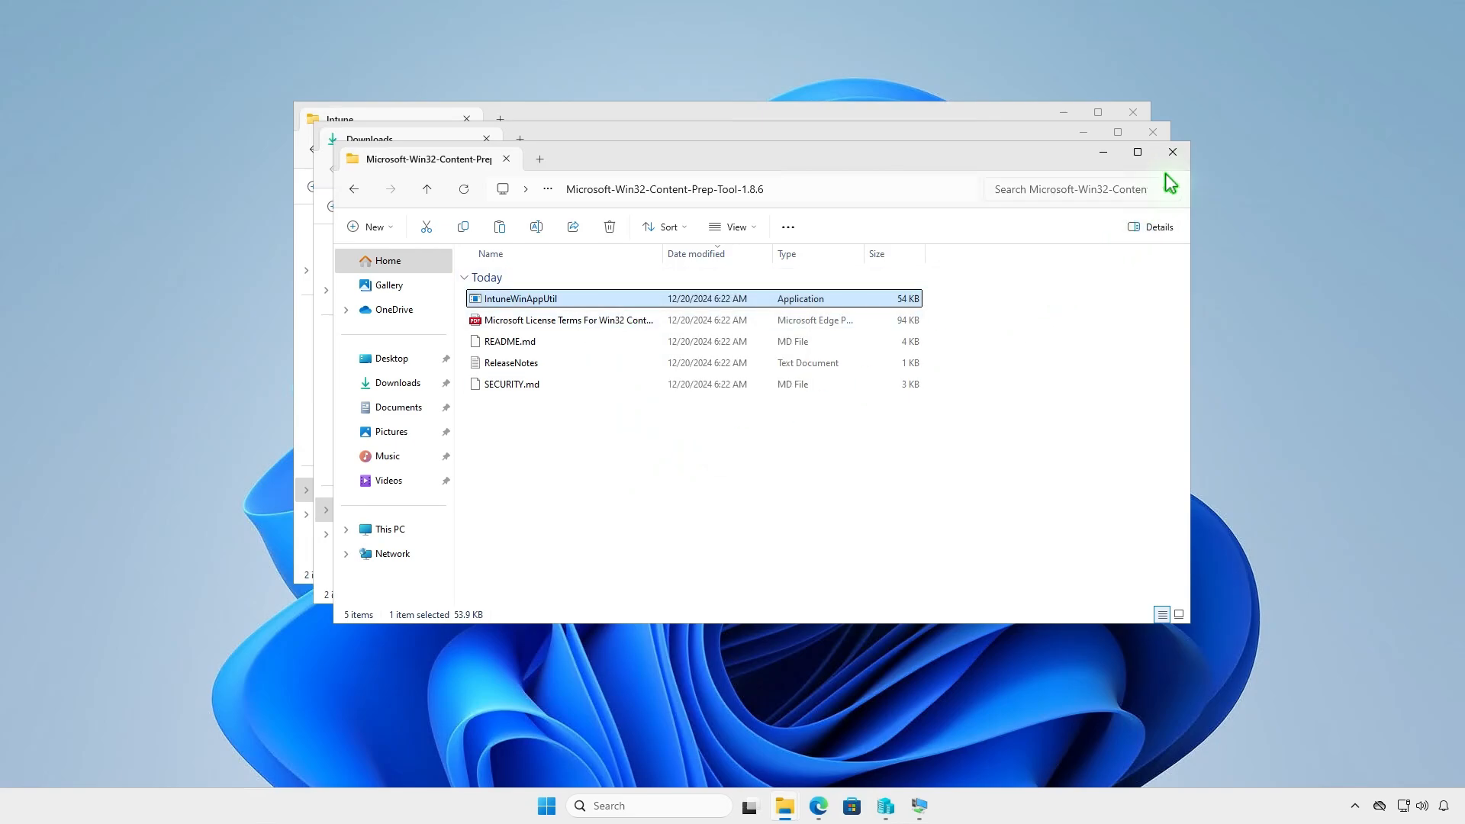
pyautogui.click(1173, 152)
pyautogui.click(1152, 133)
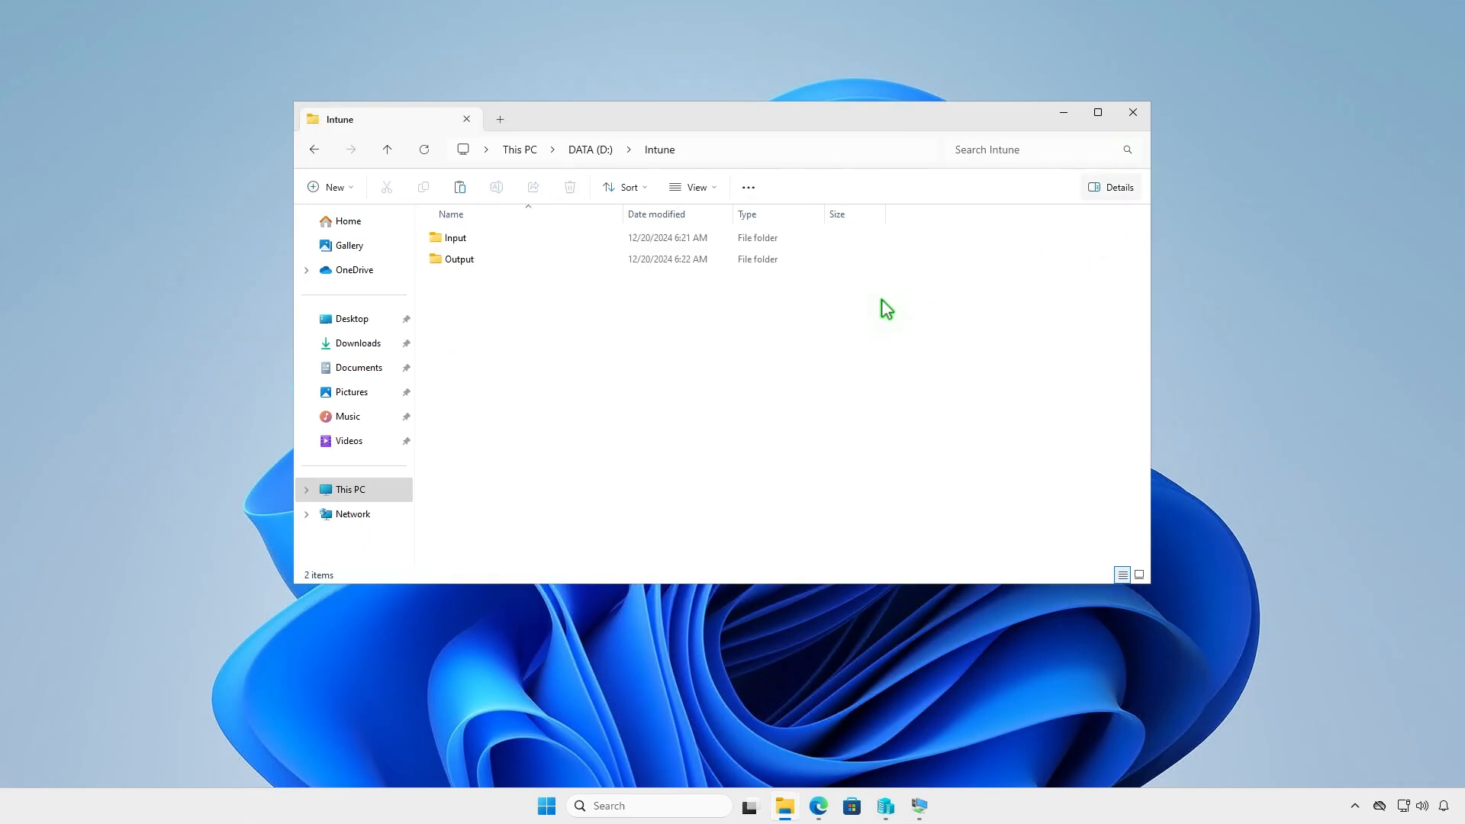
pyautogui.rightClick(525, 328)
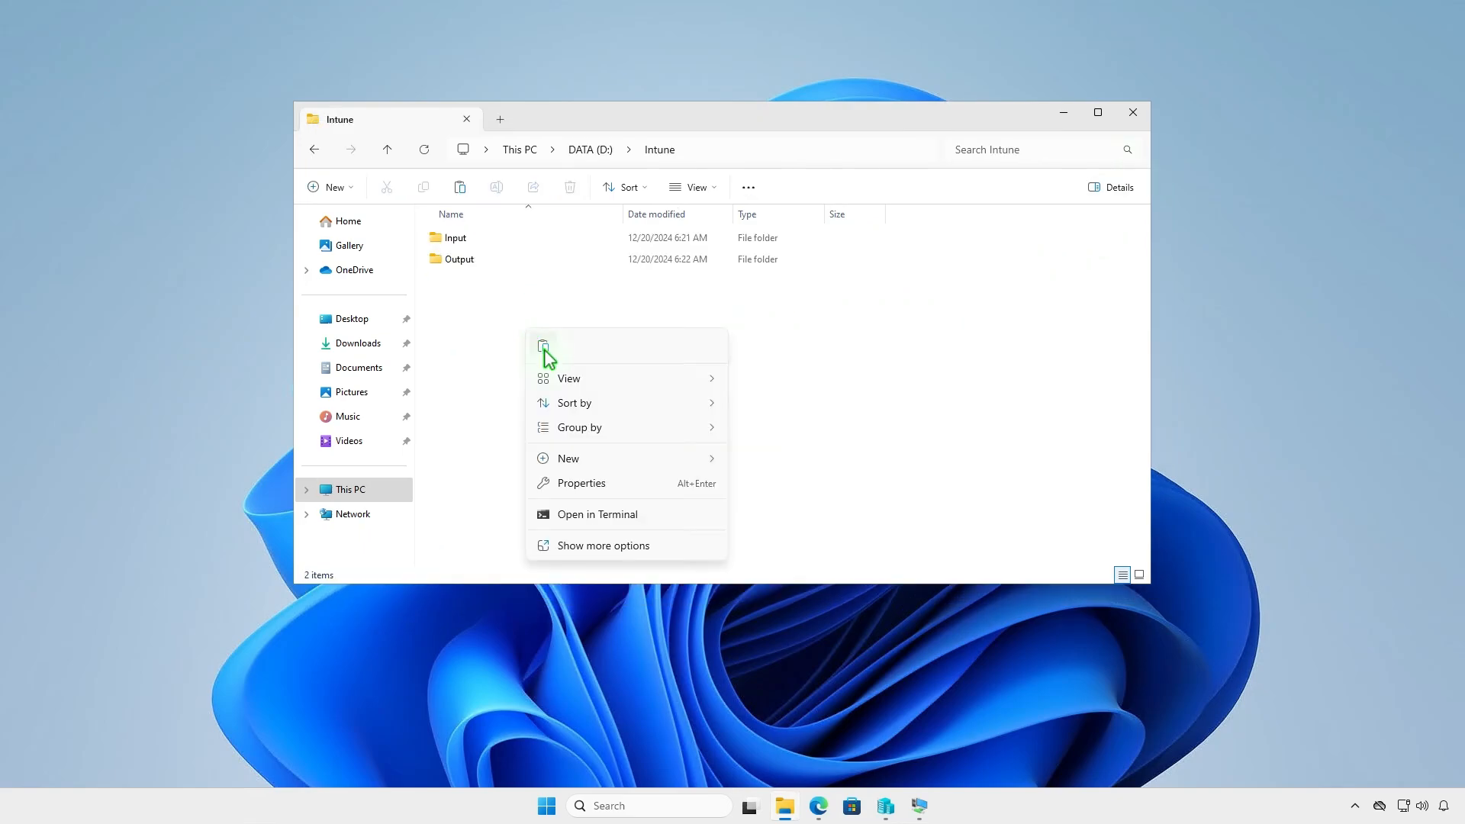
pyautogui.click(543, 346)
pyautogui.click(636, 405)
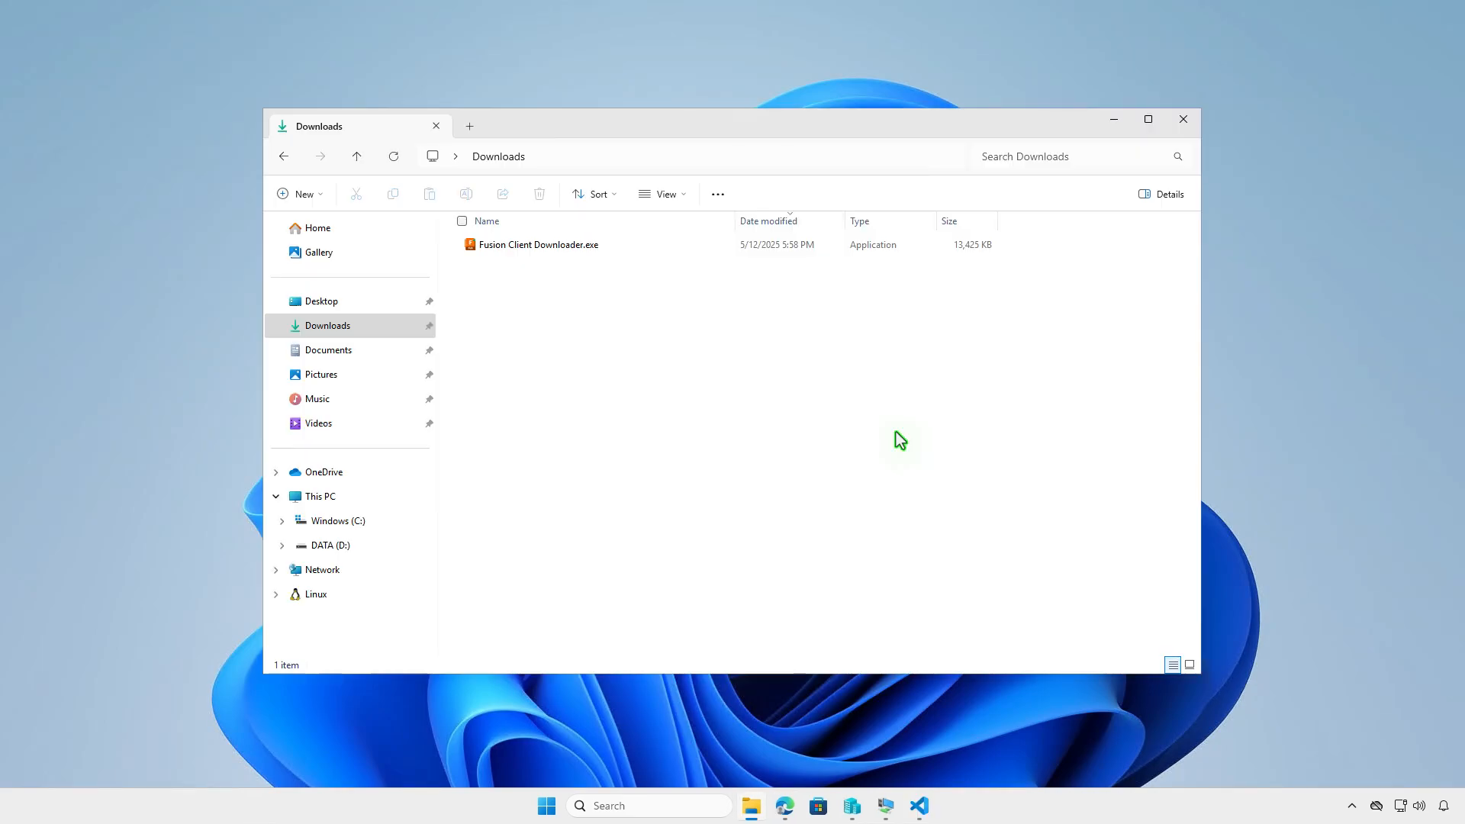
# - Rename Fusion Client Downloader.exe in the Downloads folder as setup.exe
pyautogui.click(614, 250)
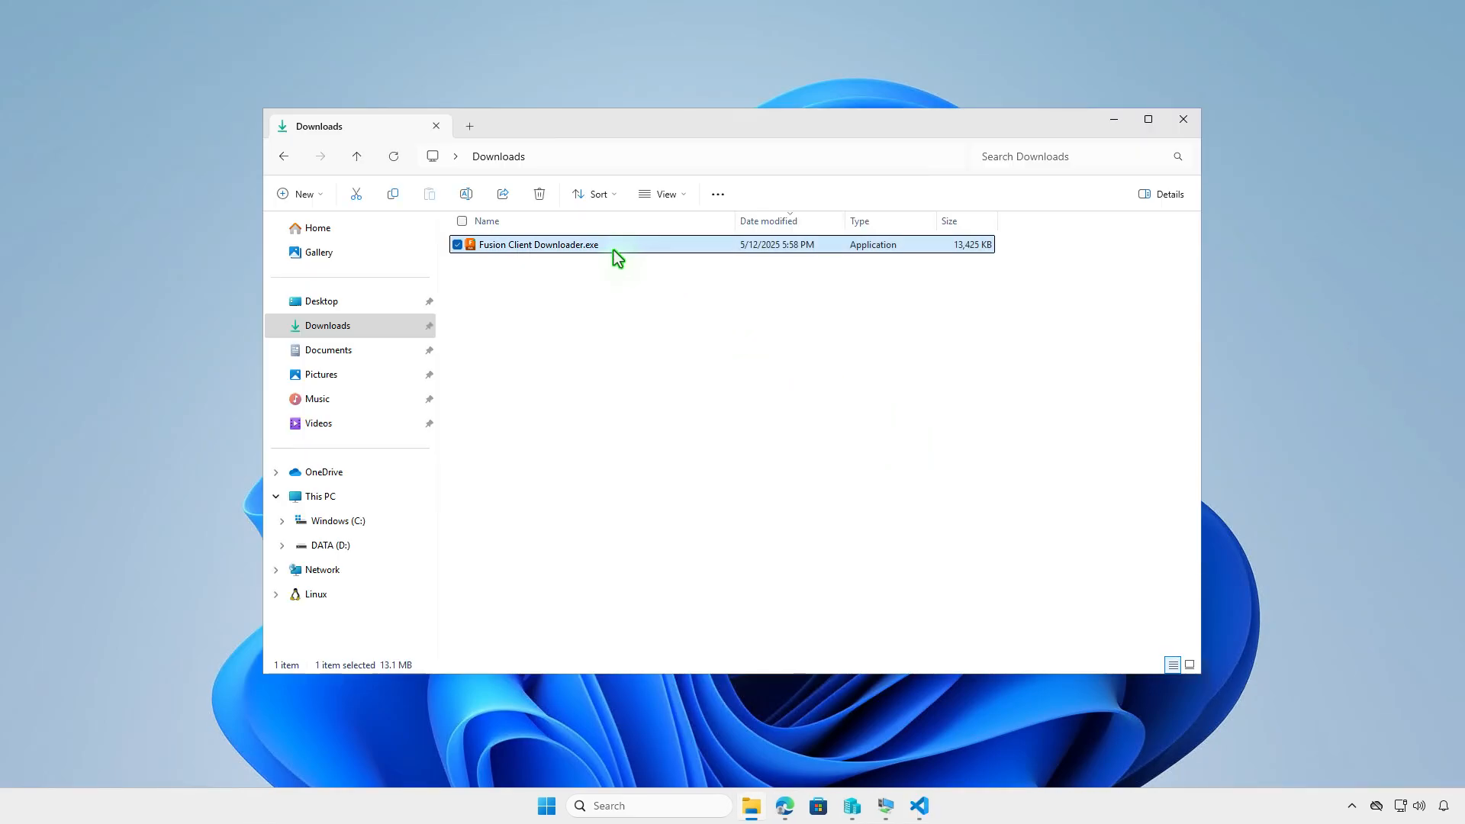
pyautogui.press('F2')
pyautogui.write('setup')
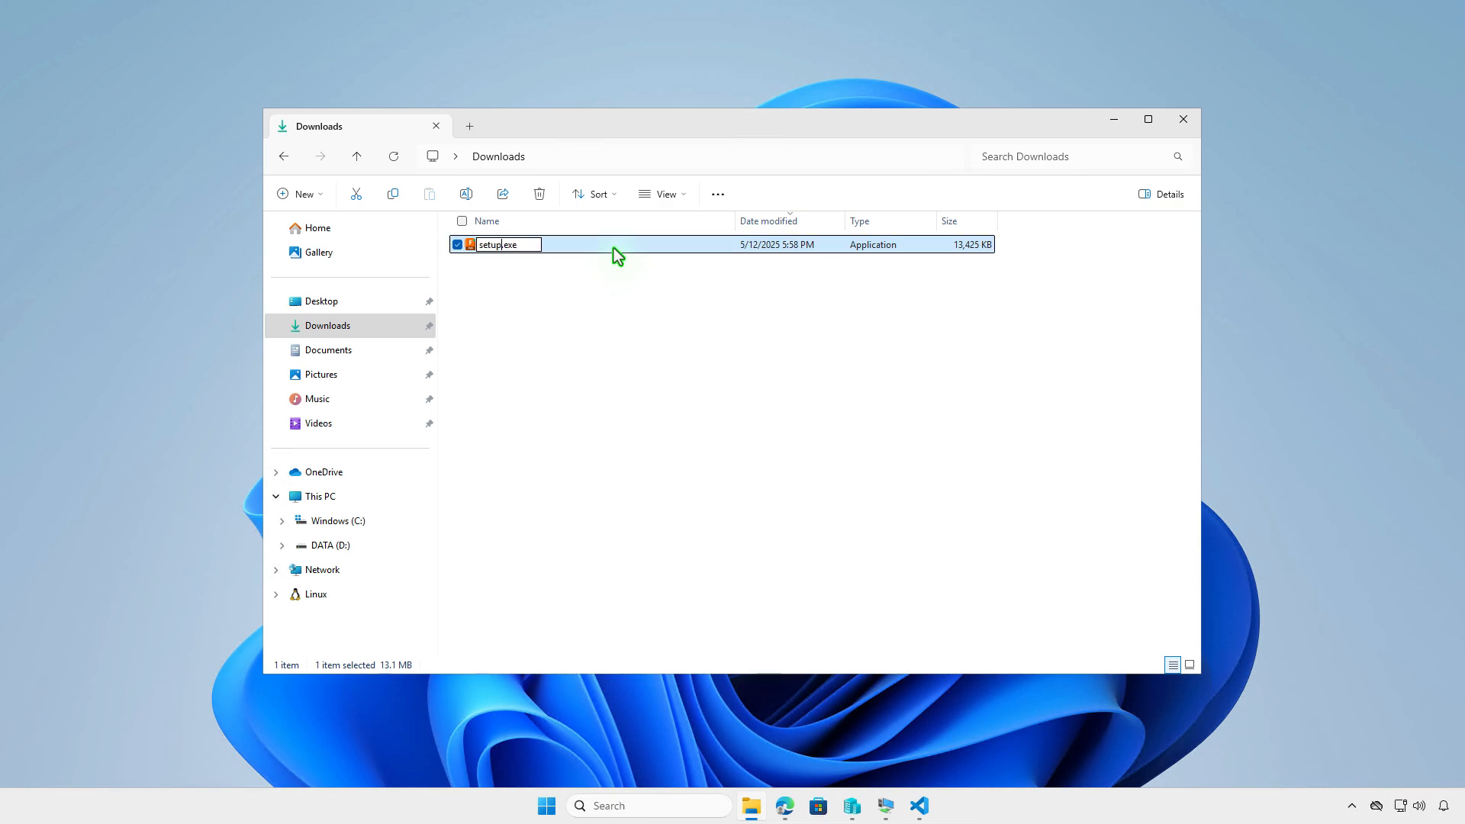
pyautogui.press('Return')
# - Copy setup.exe from Downloads into D:\Intune\Input and return to the Intune folder
pyautogui.rightClick(594, 245)
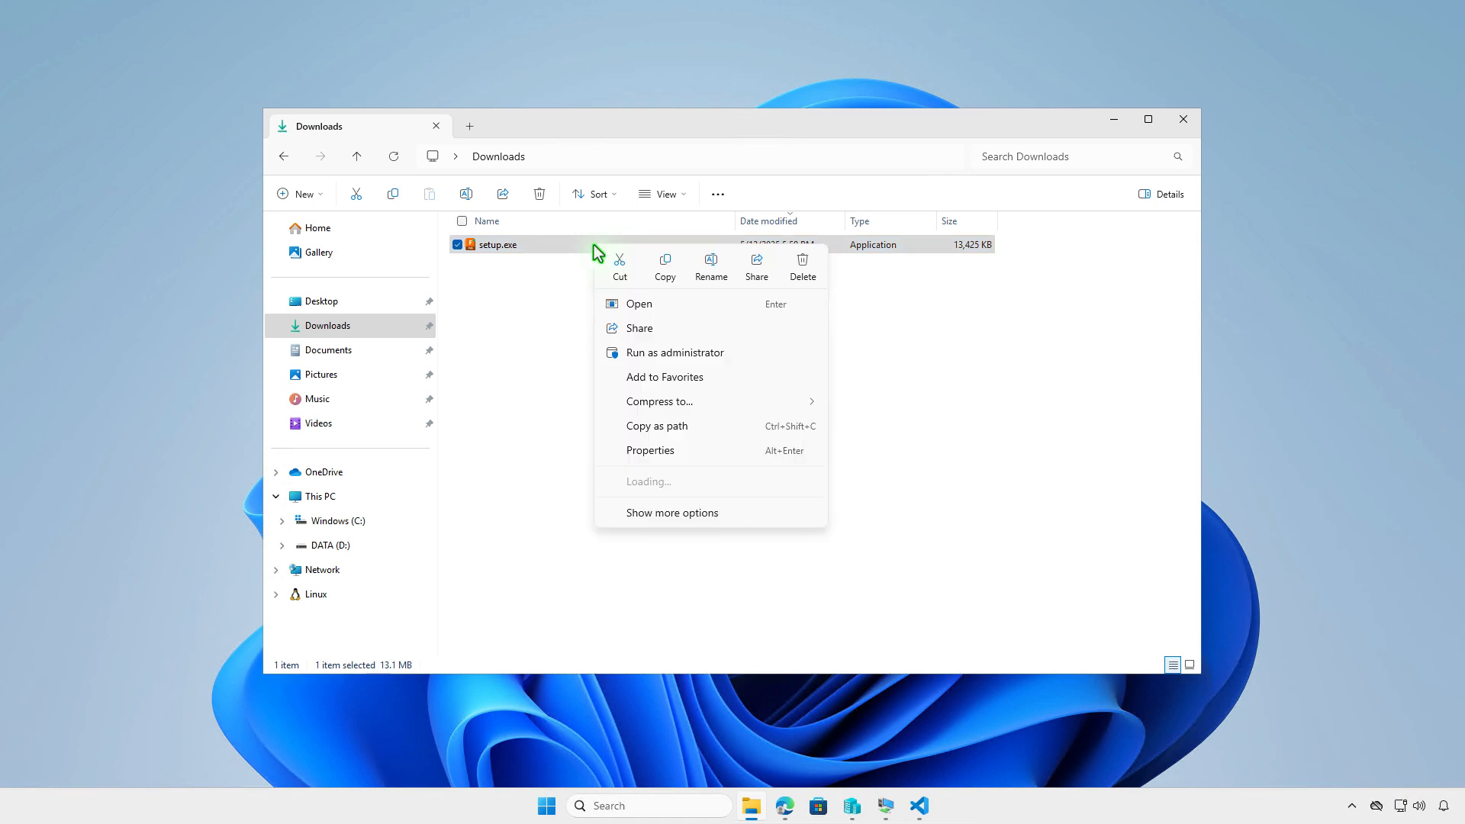
pyautogui.click(664, 271)
pyautogui.click(389, 496)
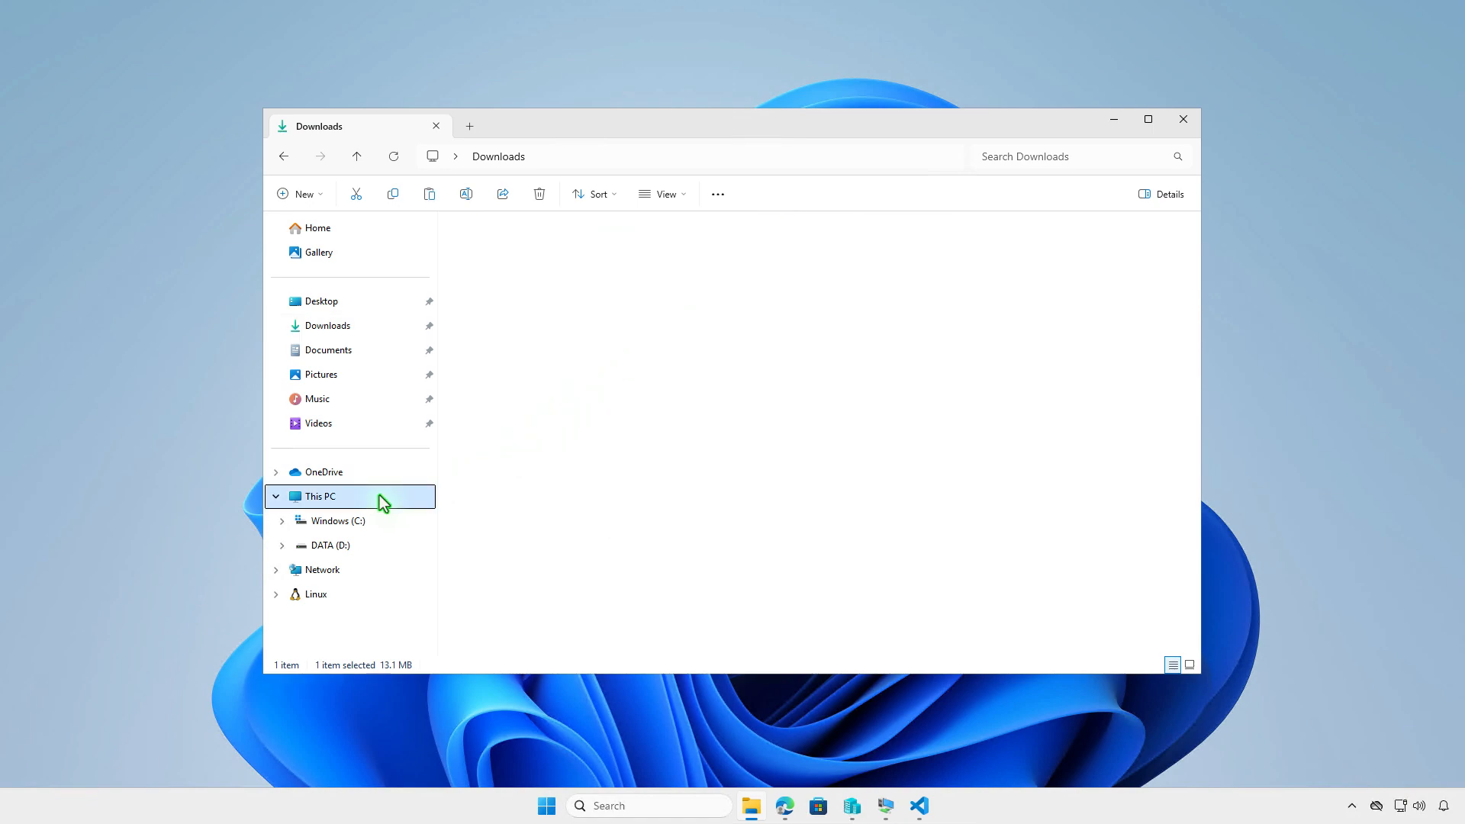
pyautogui.doubleClick(765, 265)
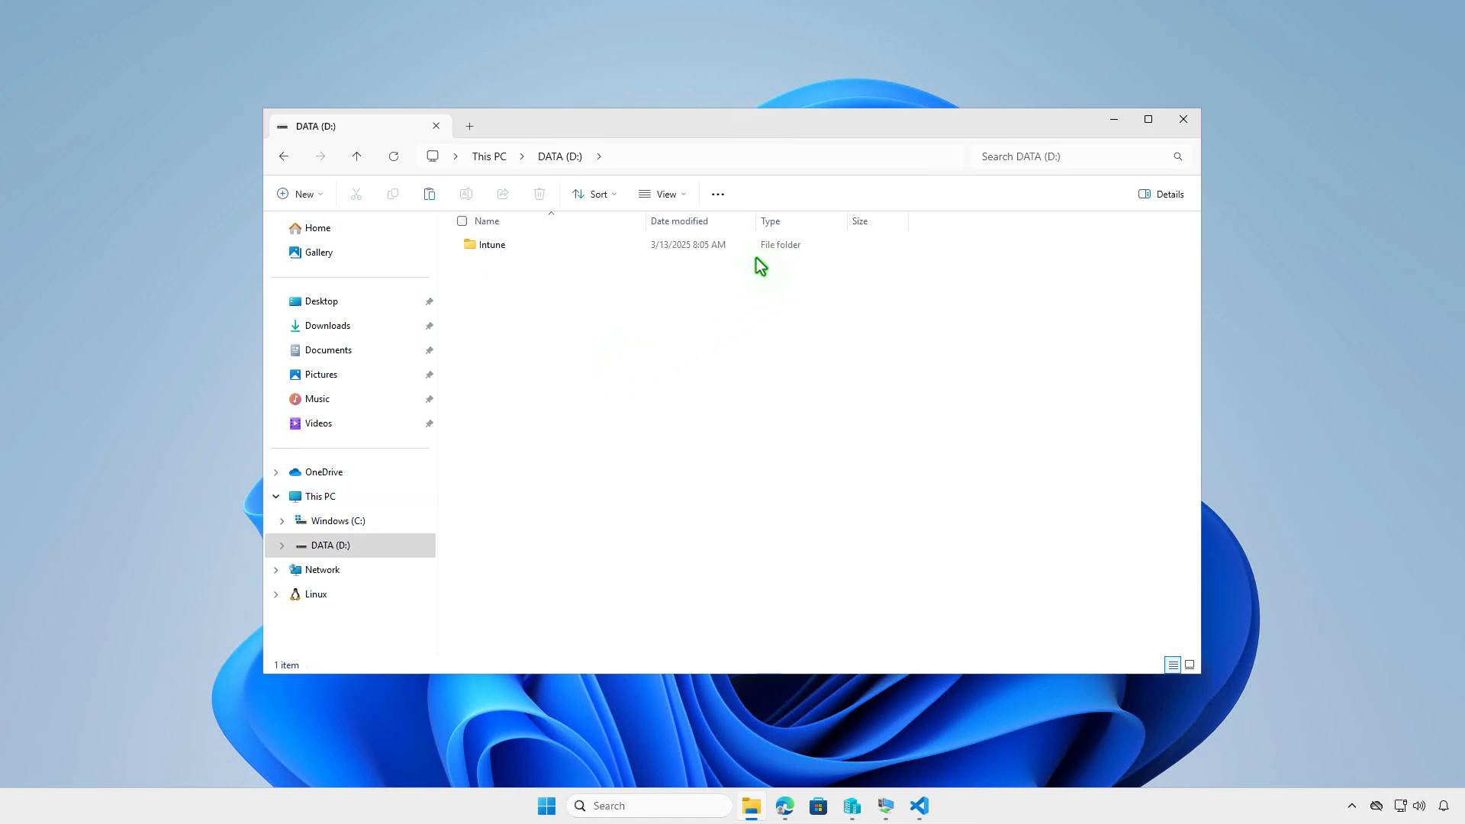
pyautogui.doubleClick(597, 245)
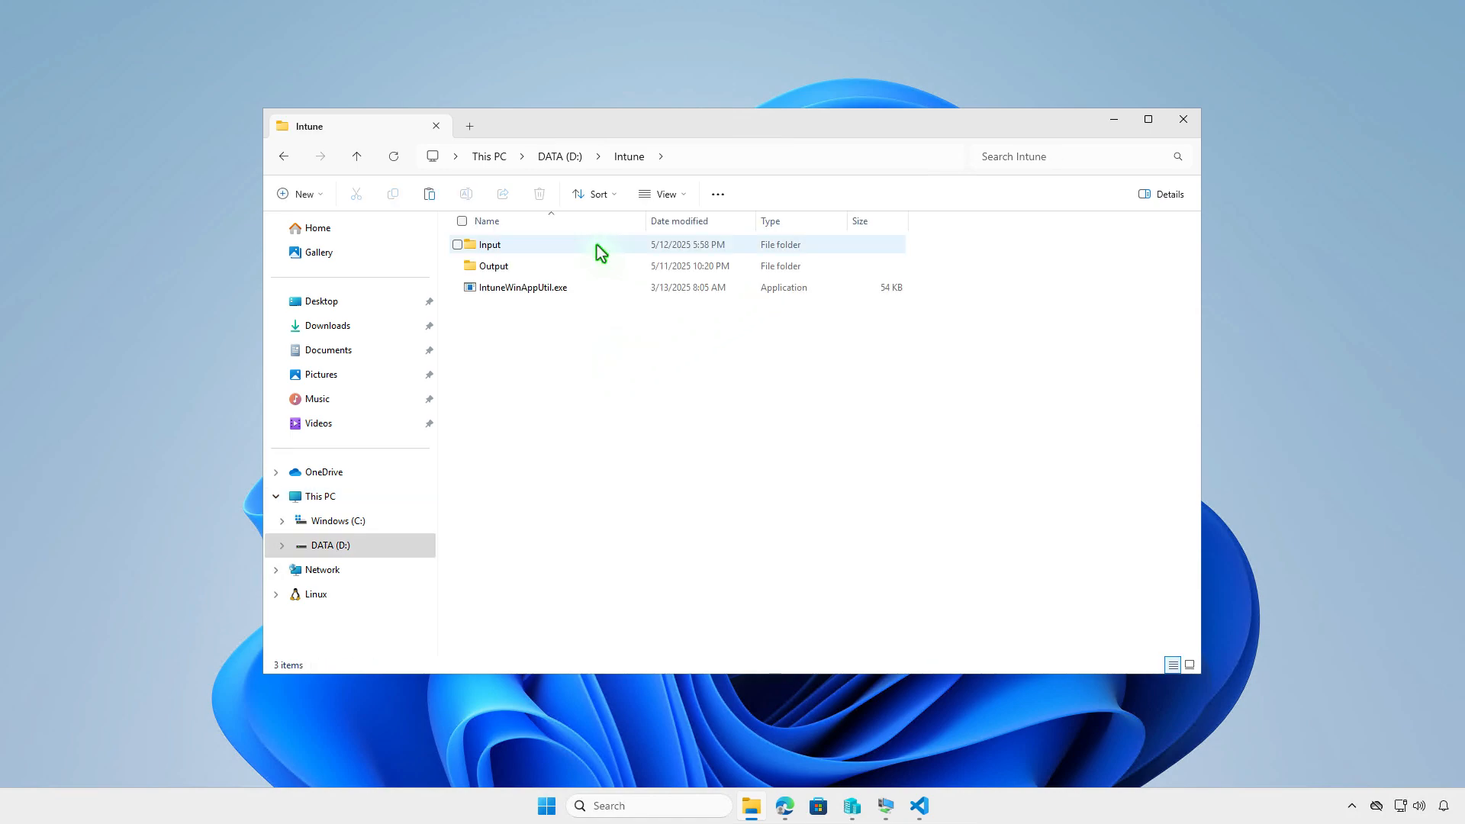
pyautogui.doubleClick(597, 245)
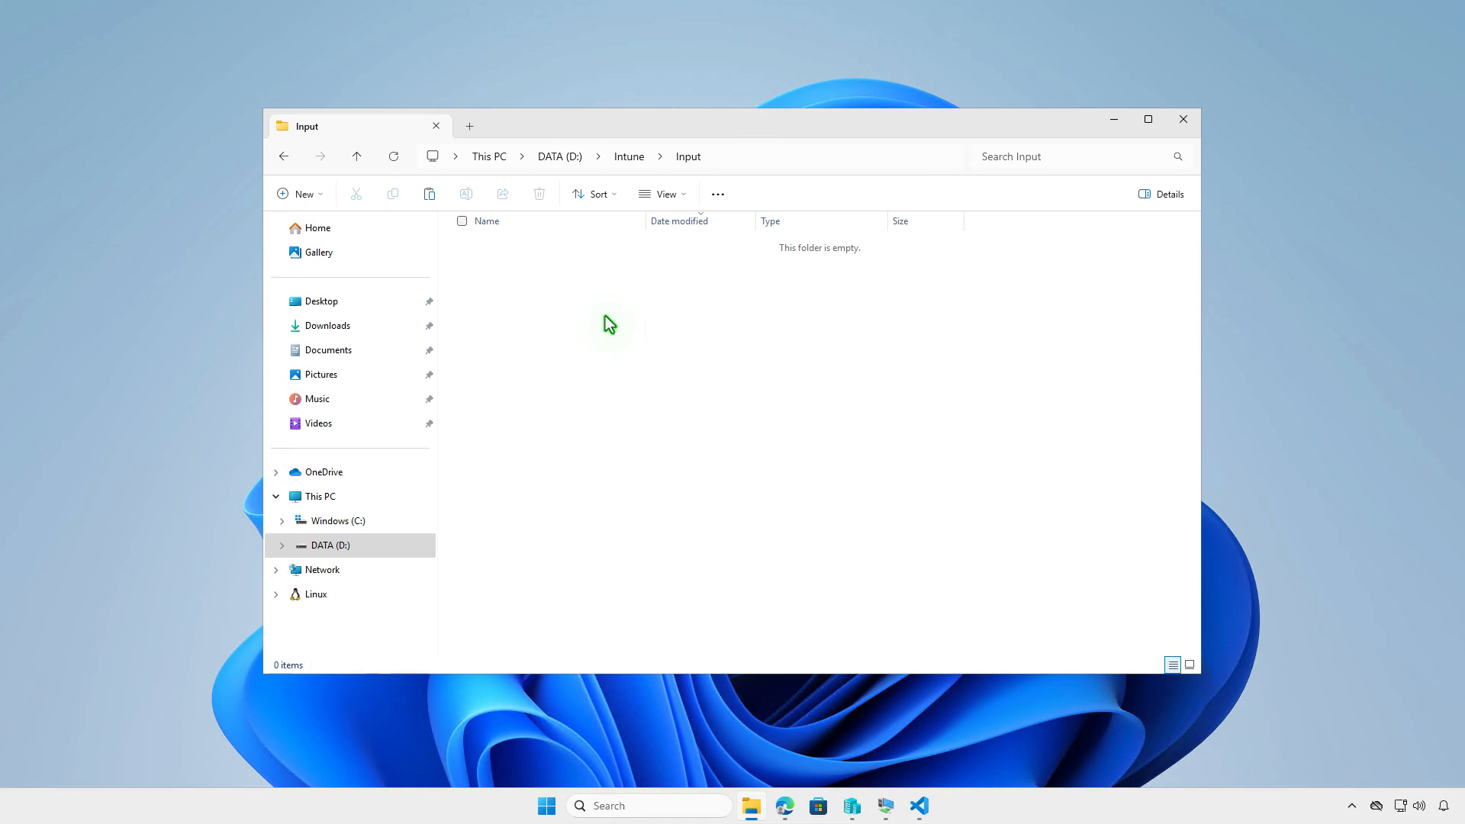
pyautogui.rightClick(606, 316)
pyautogui.click(627, 349)
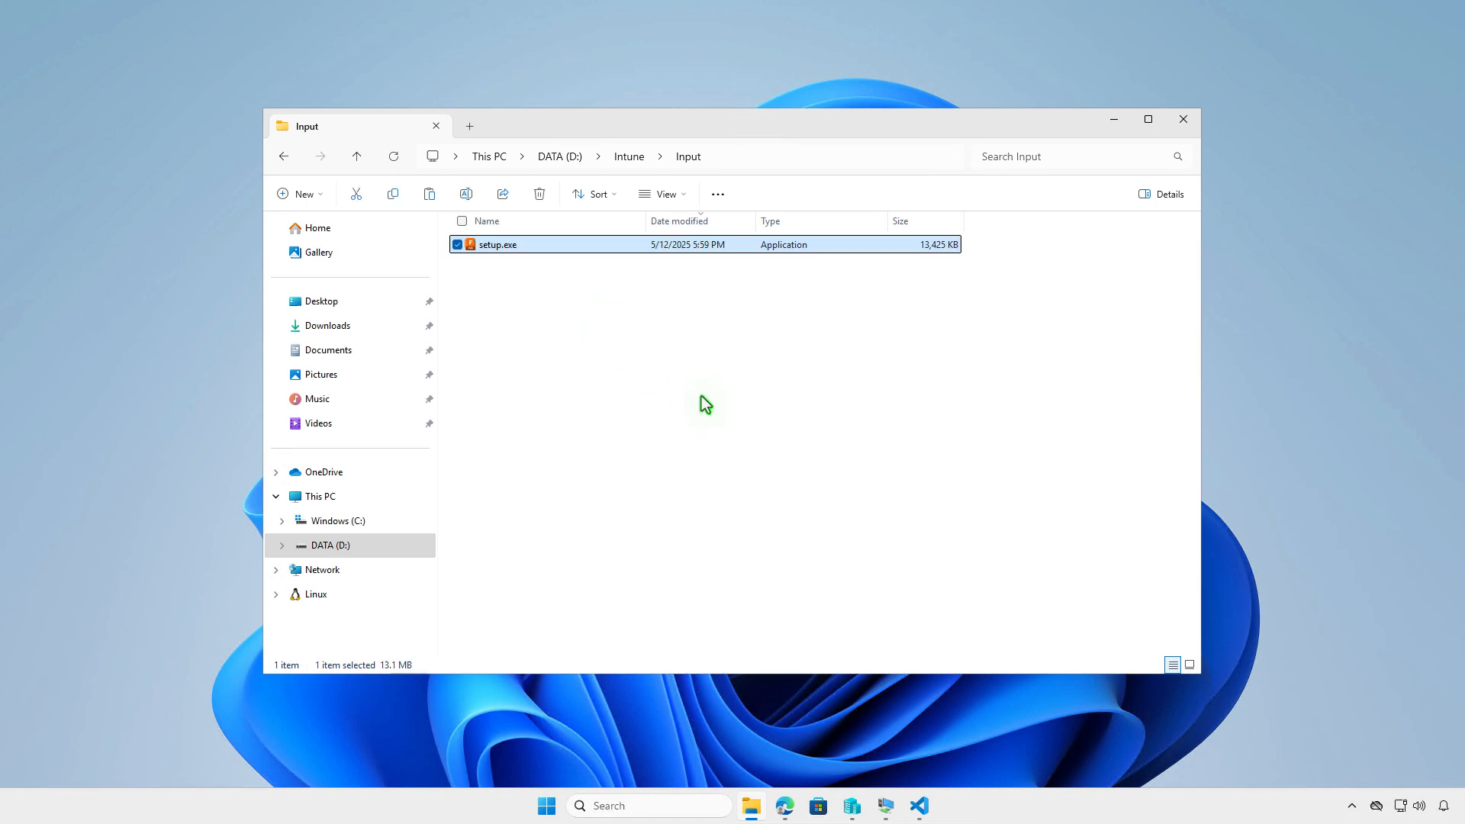
pyautogui.click(633, 156)
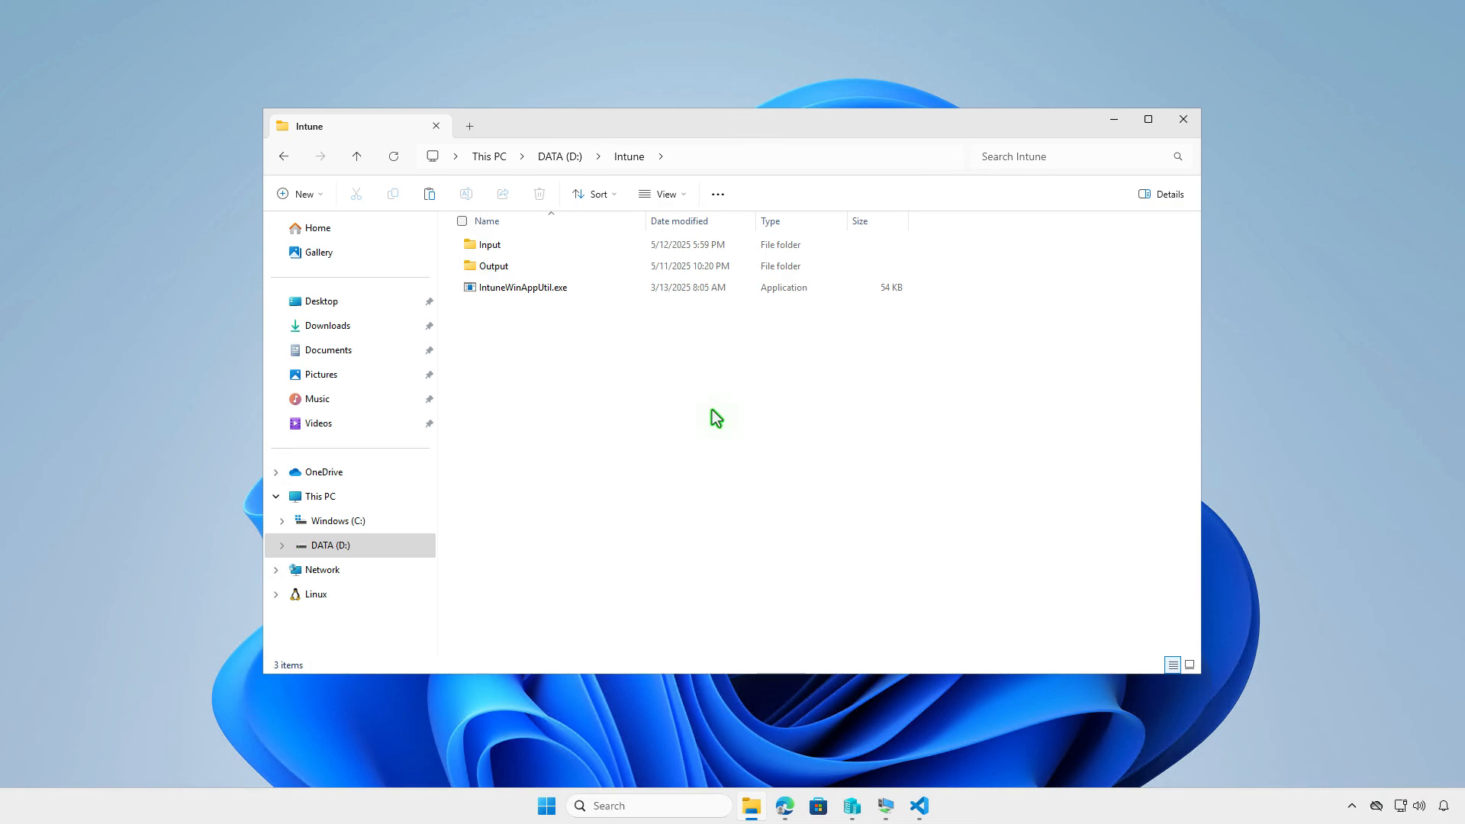
# - Open an administrator terminal and change the working directory to D:\Intune
pyautogui.click(1113, 120)
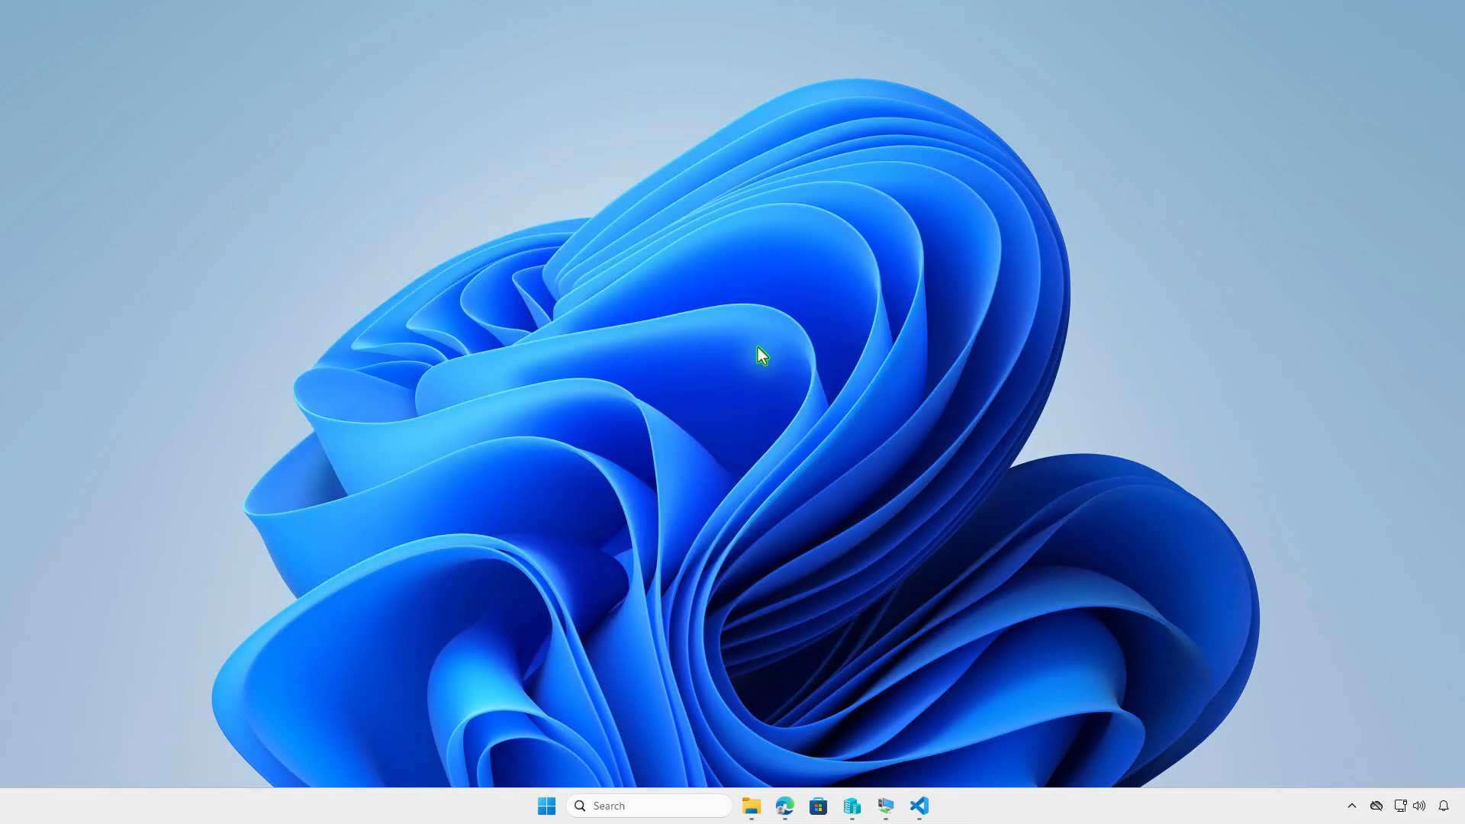
pyautogui.rightClick(546, 806)
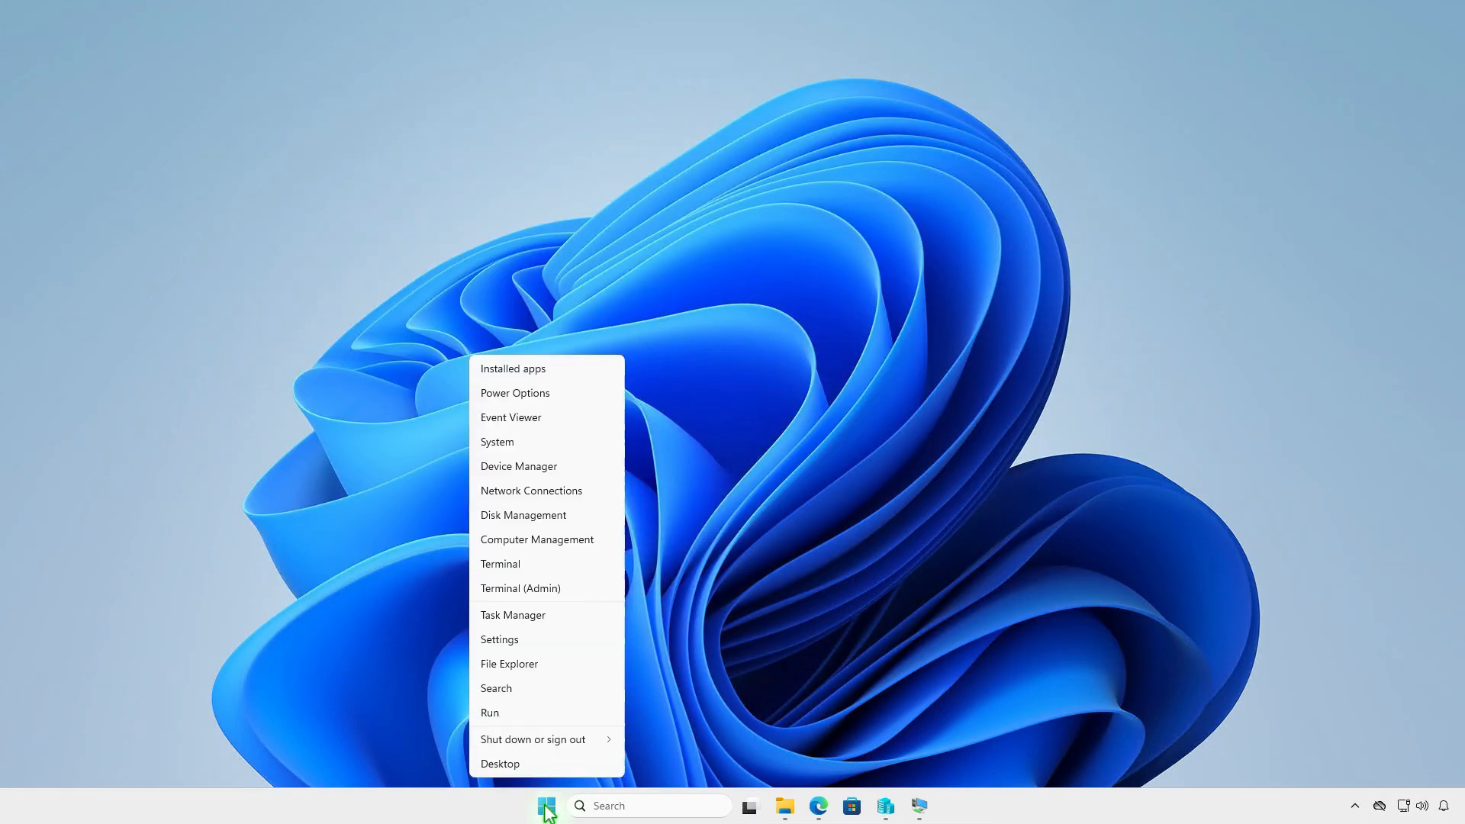
pyautogui.click(587, 589)
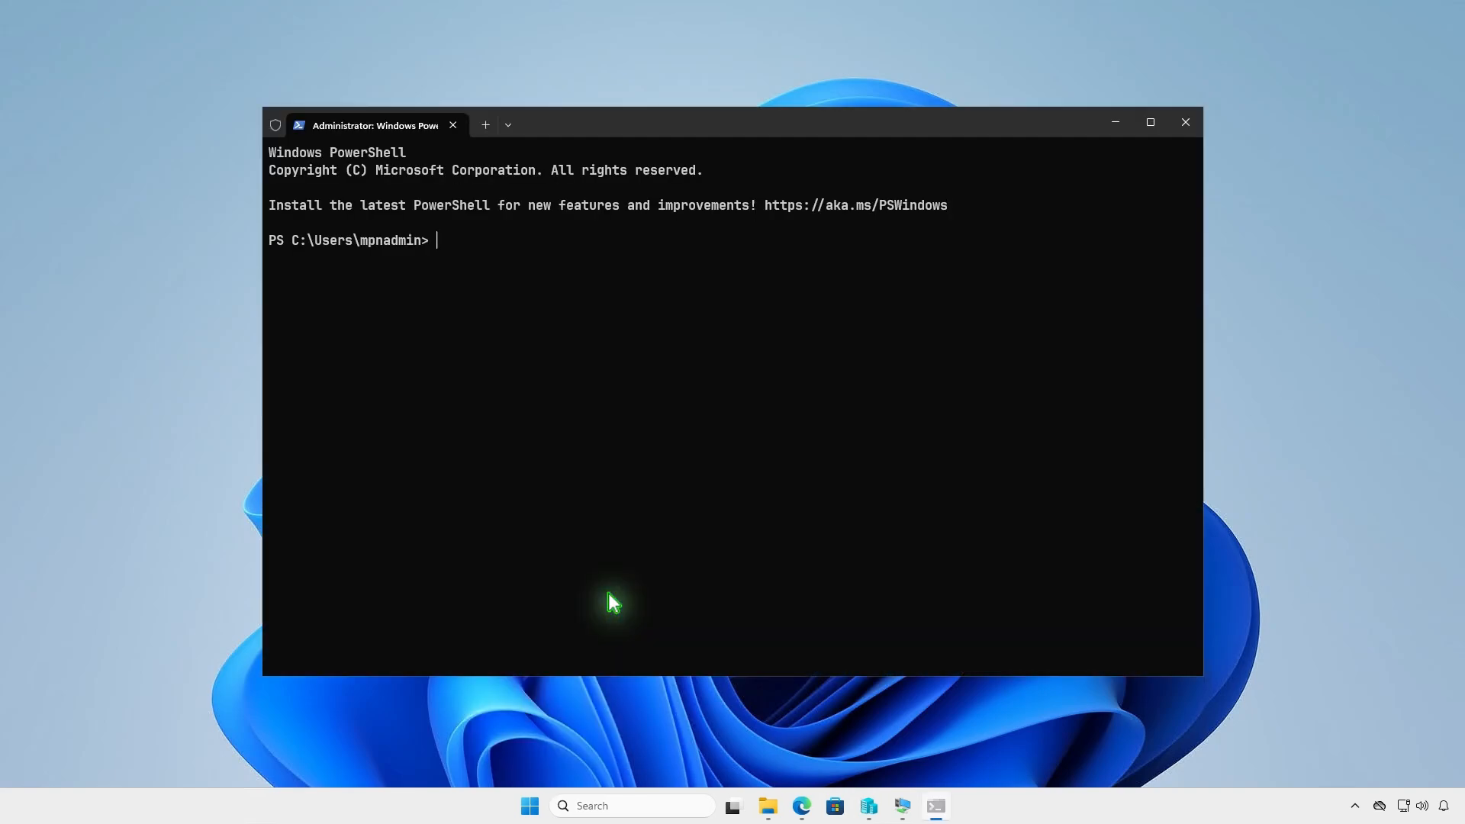
pyautogui.write('cd d')
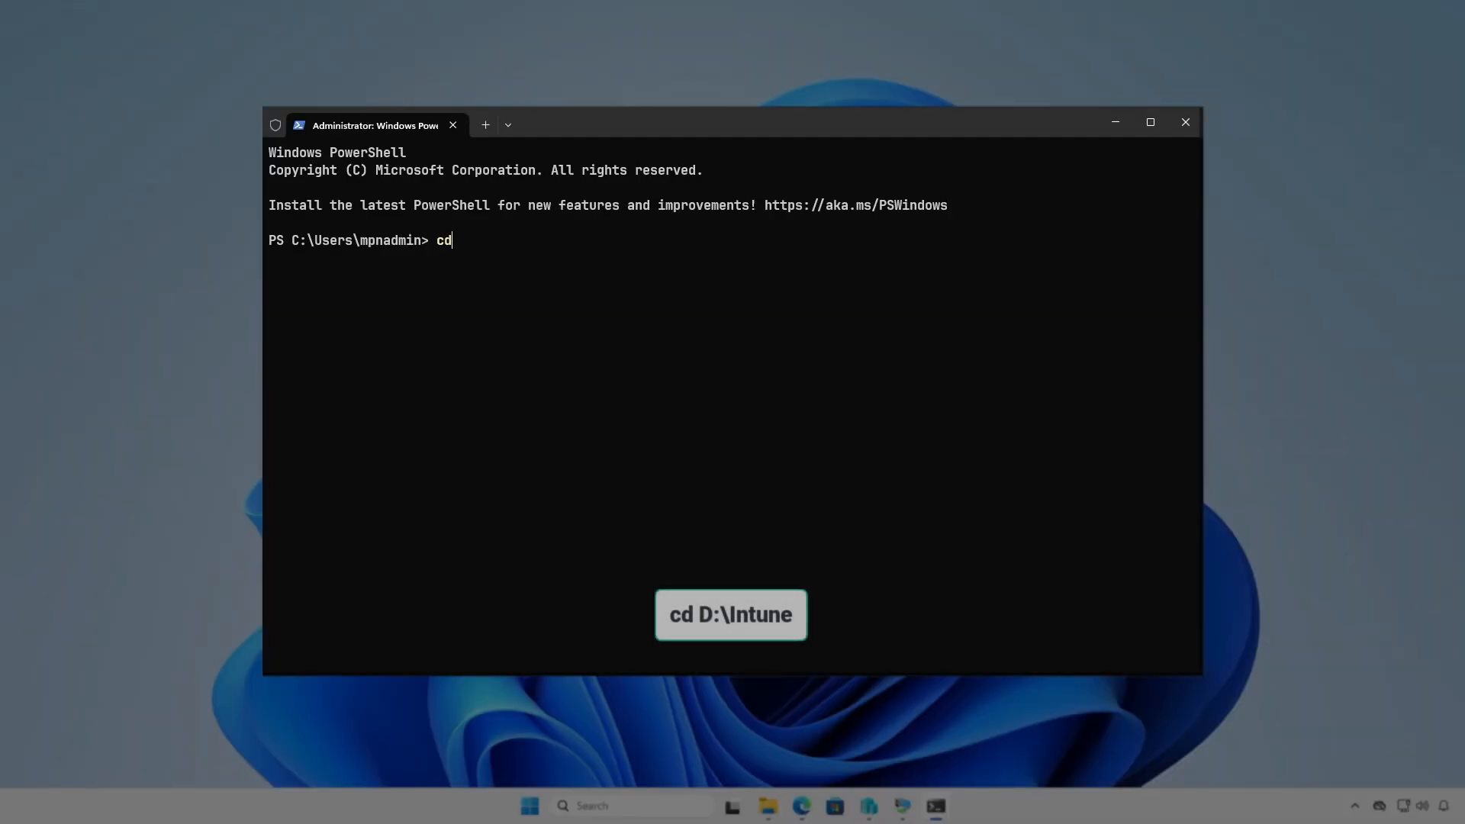
pyautogui.write(':\\')
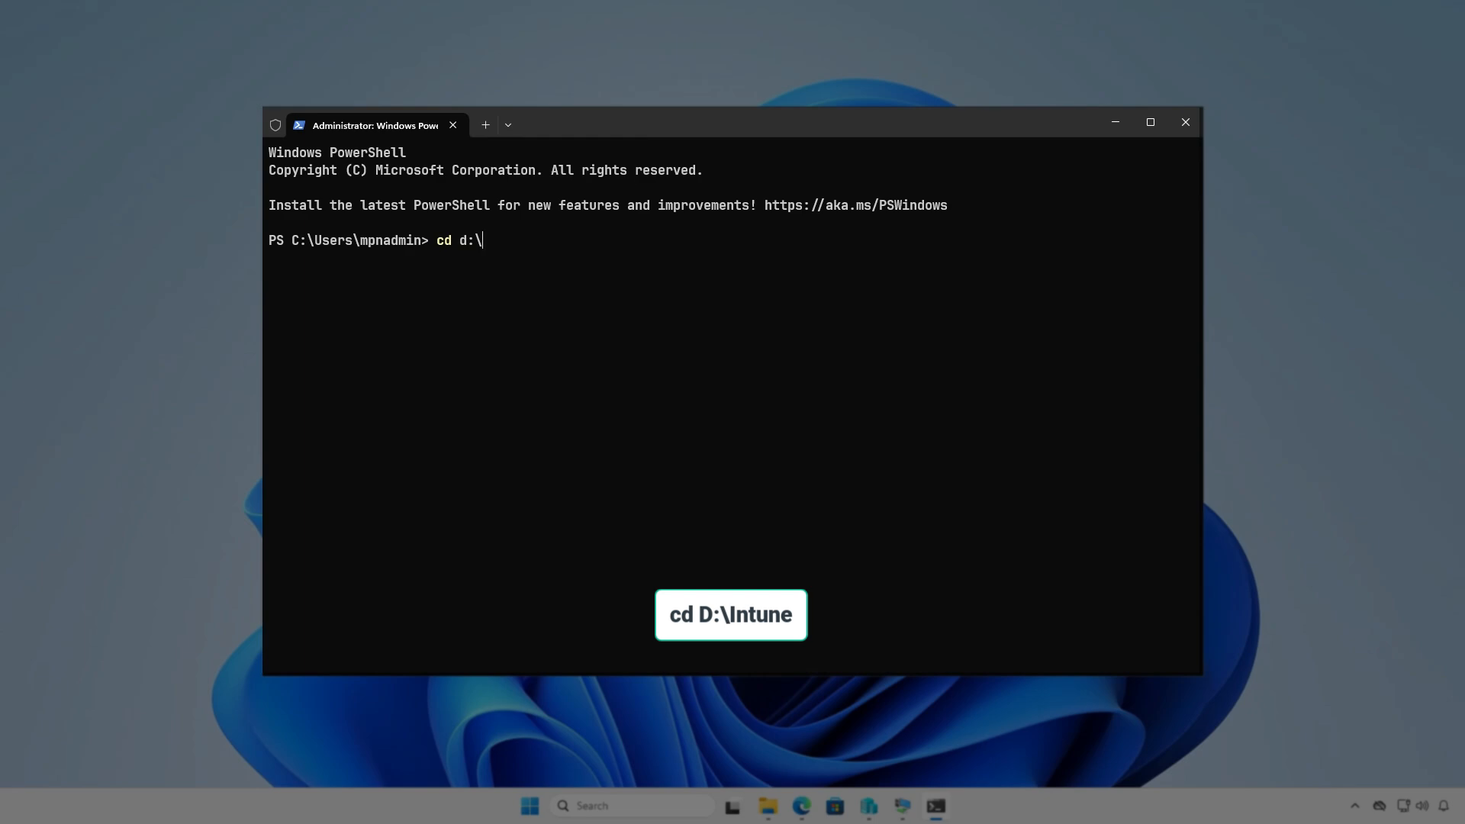
pyautogui.write('In')
pyautogui.press('Tab')
pyautogui.press('Return')
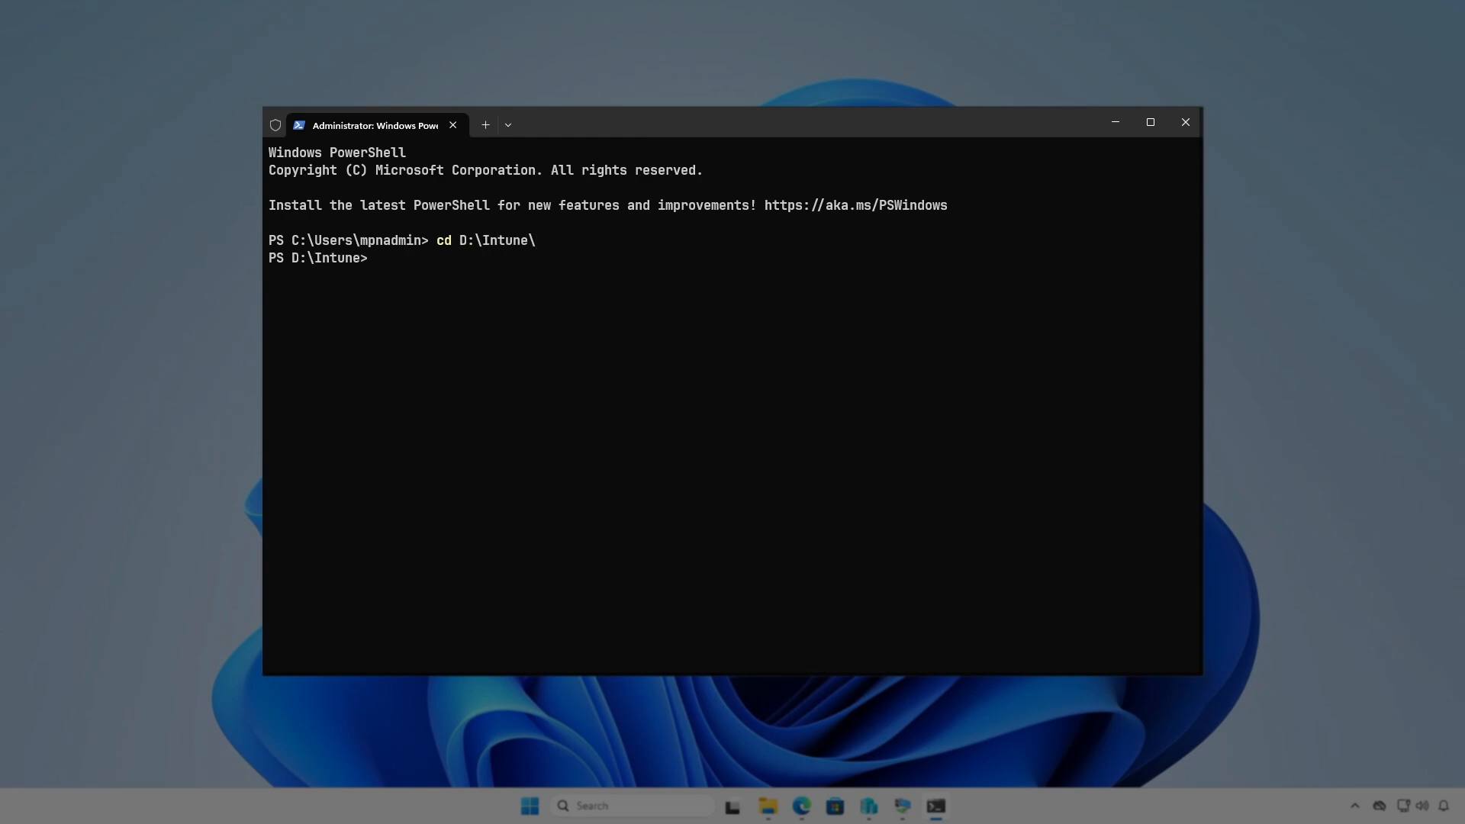
pyautogui.press('Return')
# - Run IntuneWinAppUtil.exe and specify D:\Intune\Input as the source folder
pyautogui.write('i')
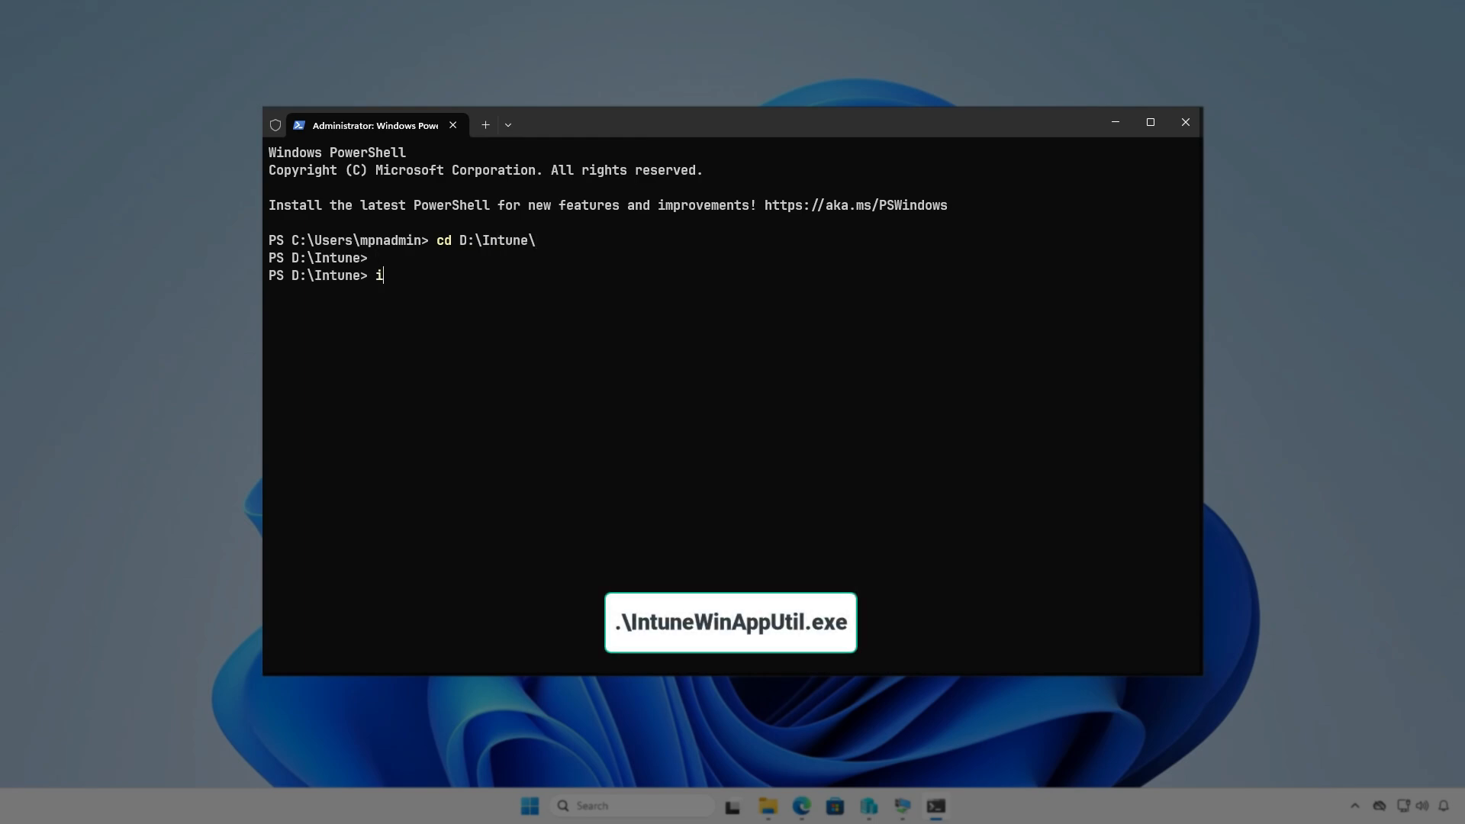
pyautogui.write('ntu')
pyautogui.press('Tab')
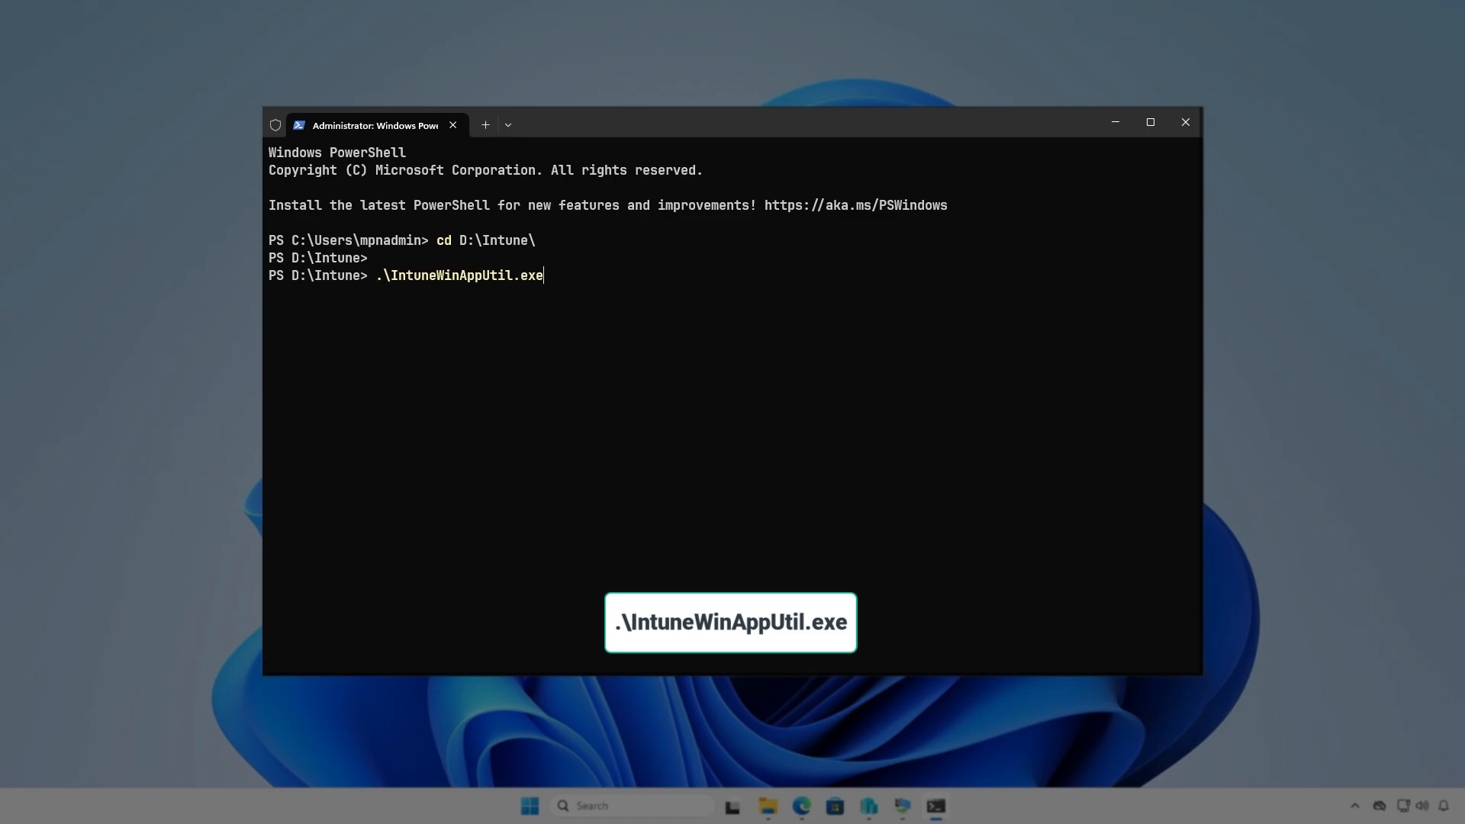
pyautogui.press('Return')
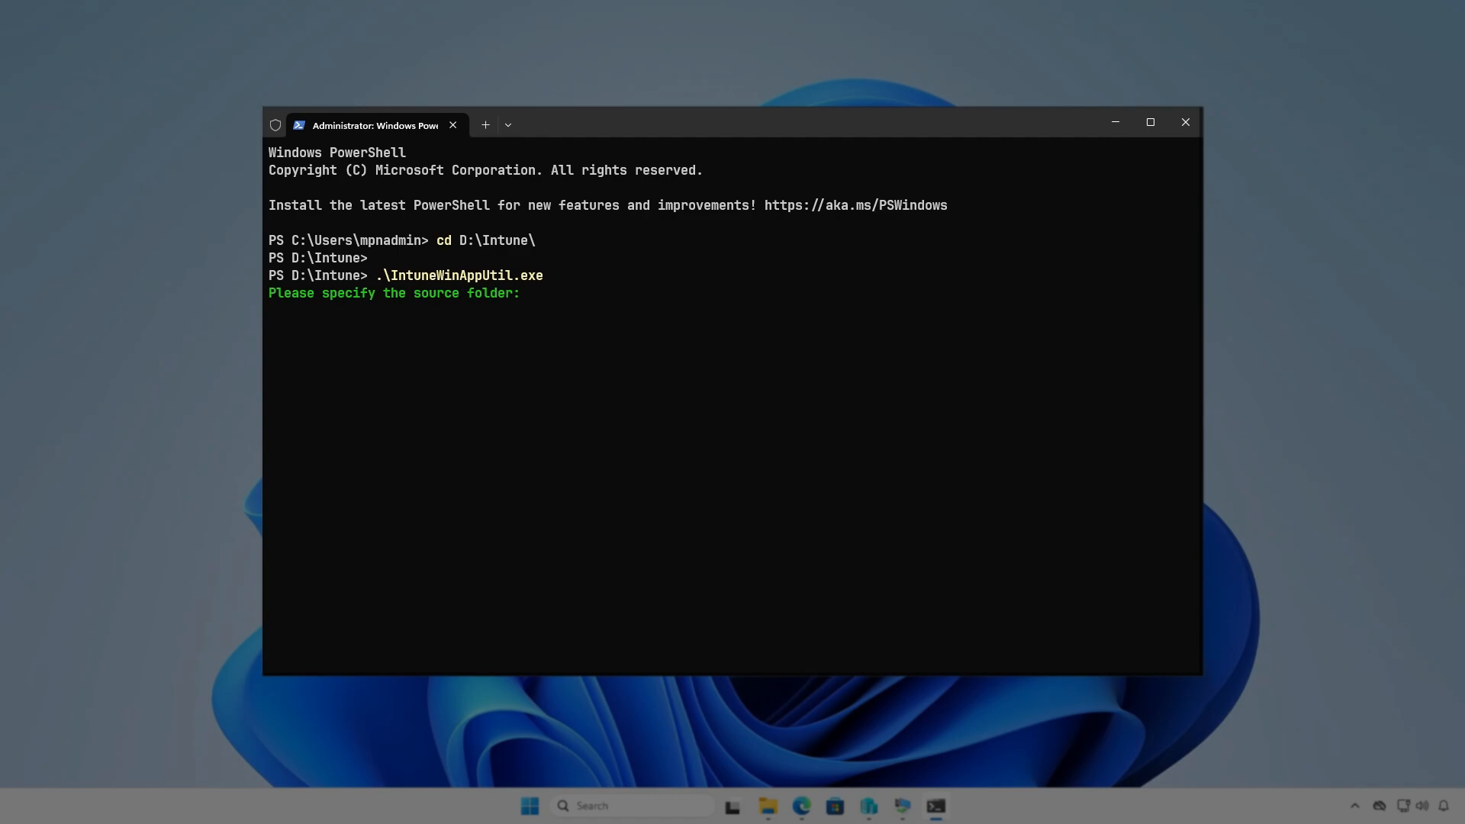
pyautogui.write('D:\\I')
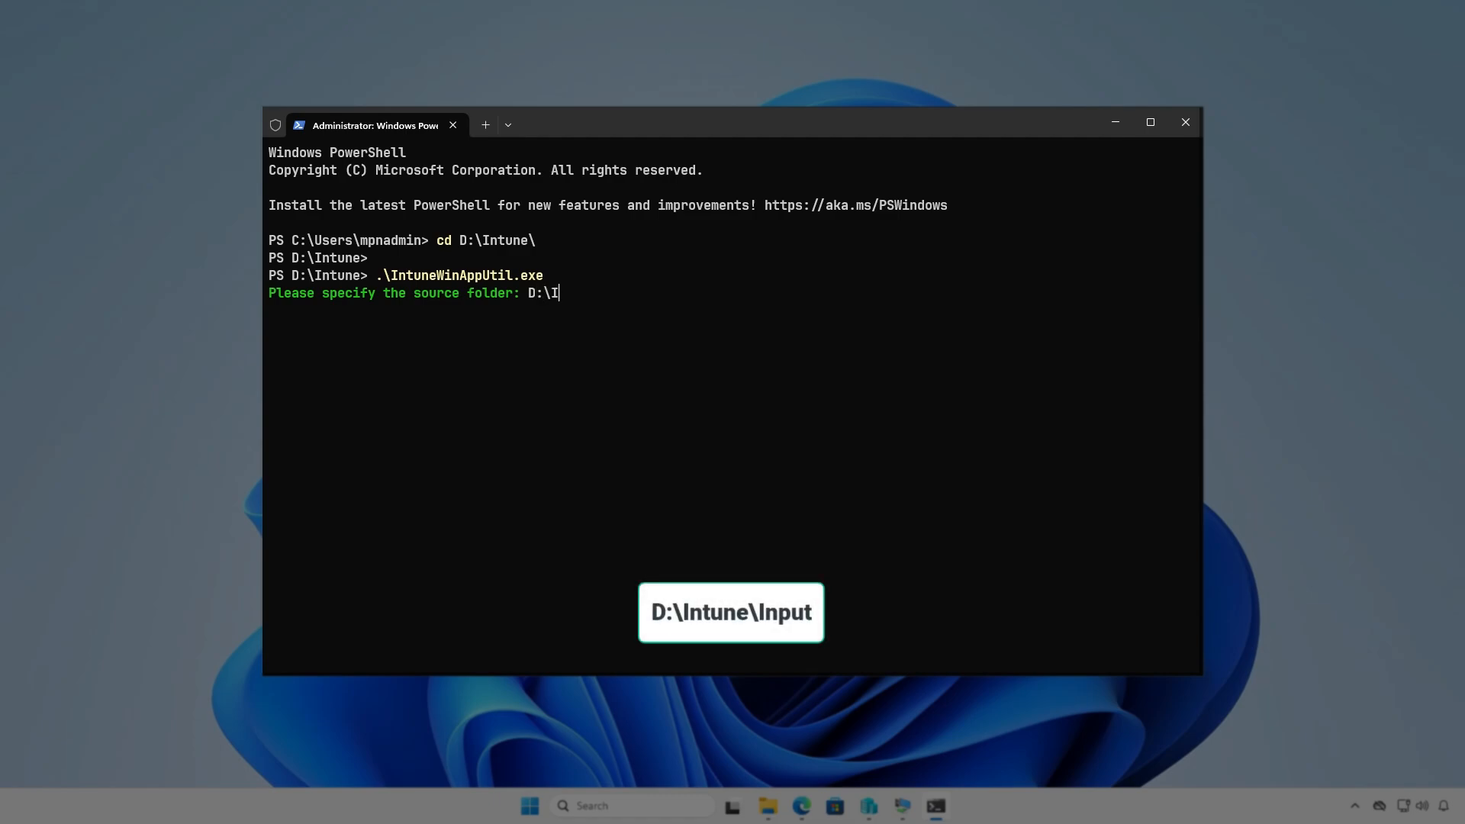
pyautogui.write('ntune\\Inpu')
pyautogui.write('t')
pyautogui.press('Return')
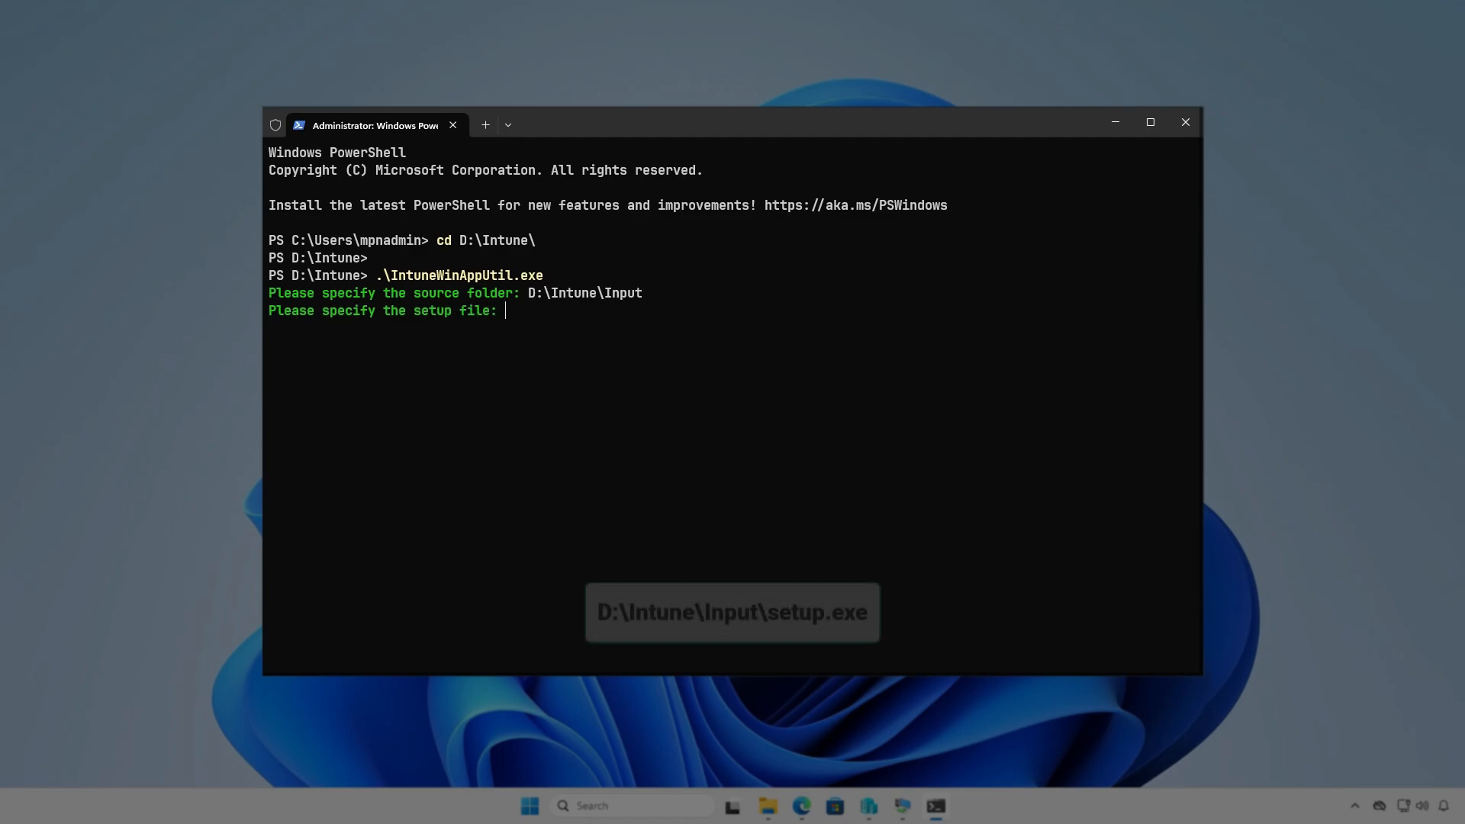
# - Specify D:\Intune\Input\setup.exe as the setup file for the package
pyautogui.write('D:\\Intune\\I')
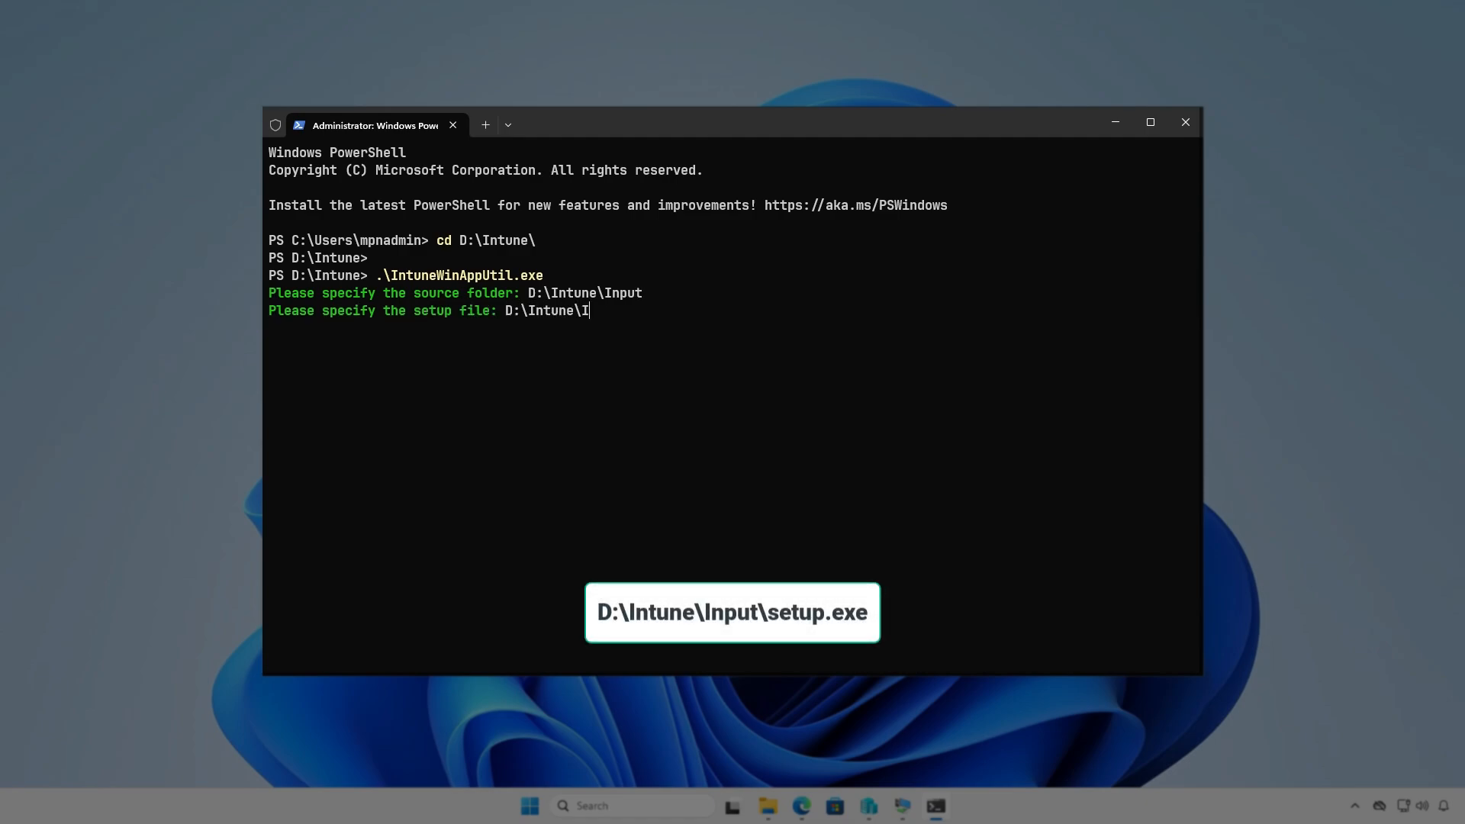
pyautogui.write('nput\\setup.exe')
pyautogui.press('Return')
# - Set the output folder to D:\Intune\Output and generate the package without a catalog folder
pyautogui.write('D')
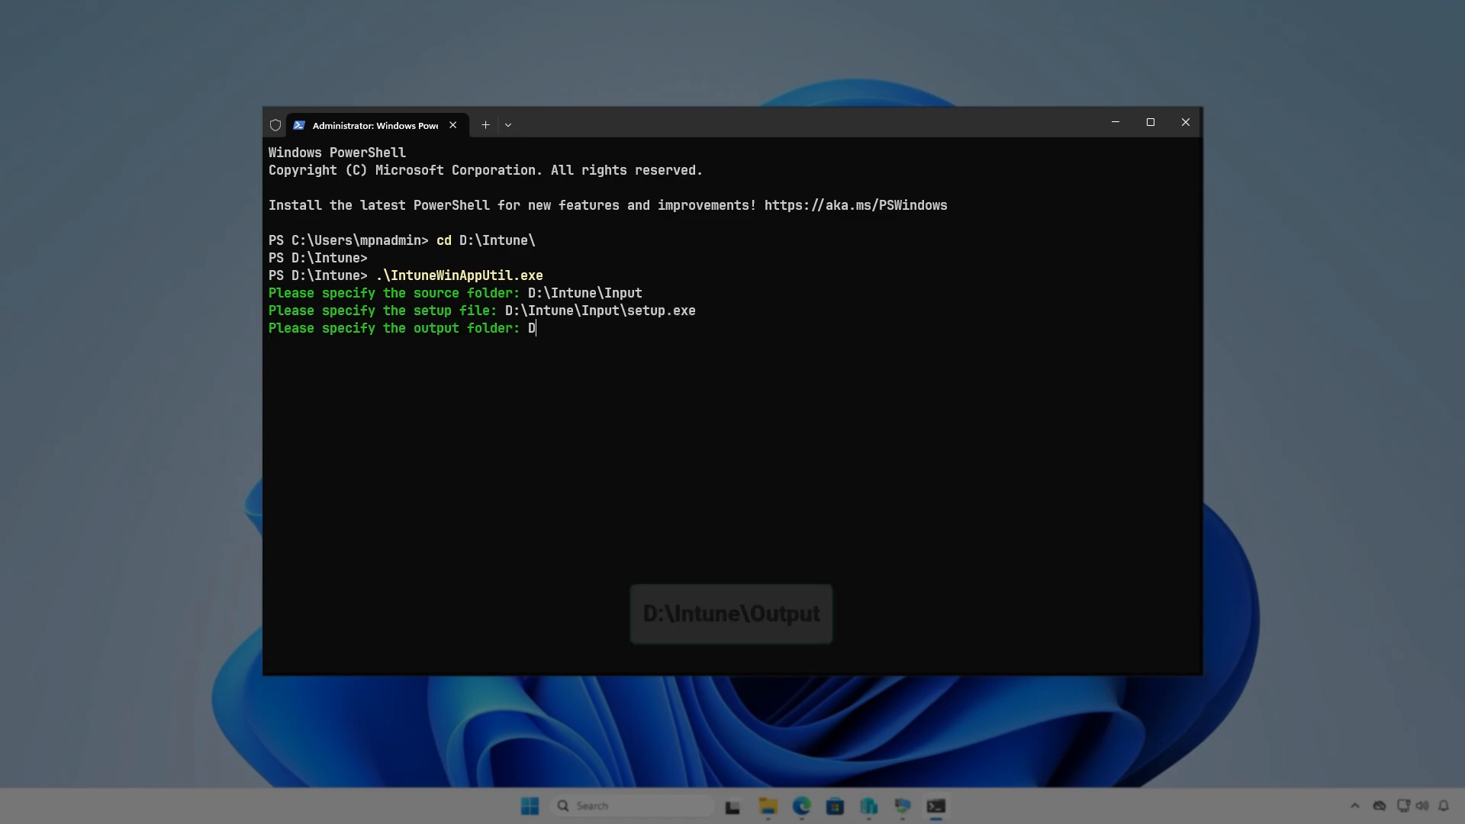
pyautogui.write(':\\')
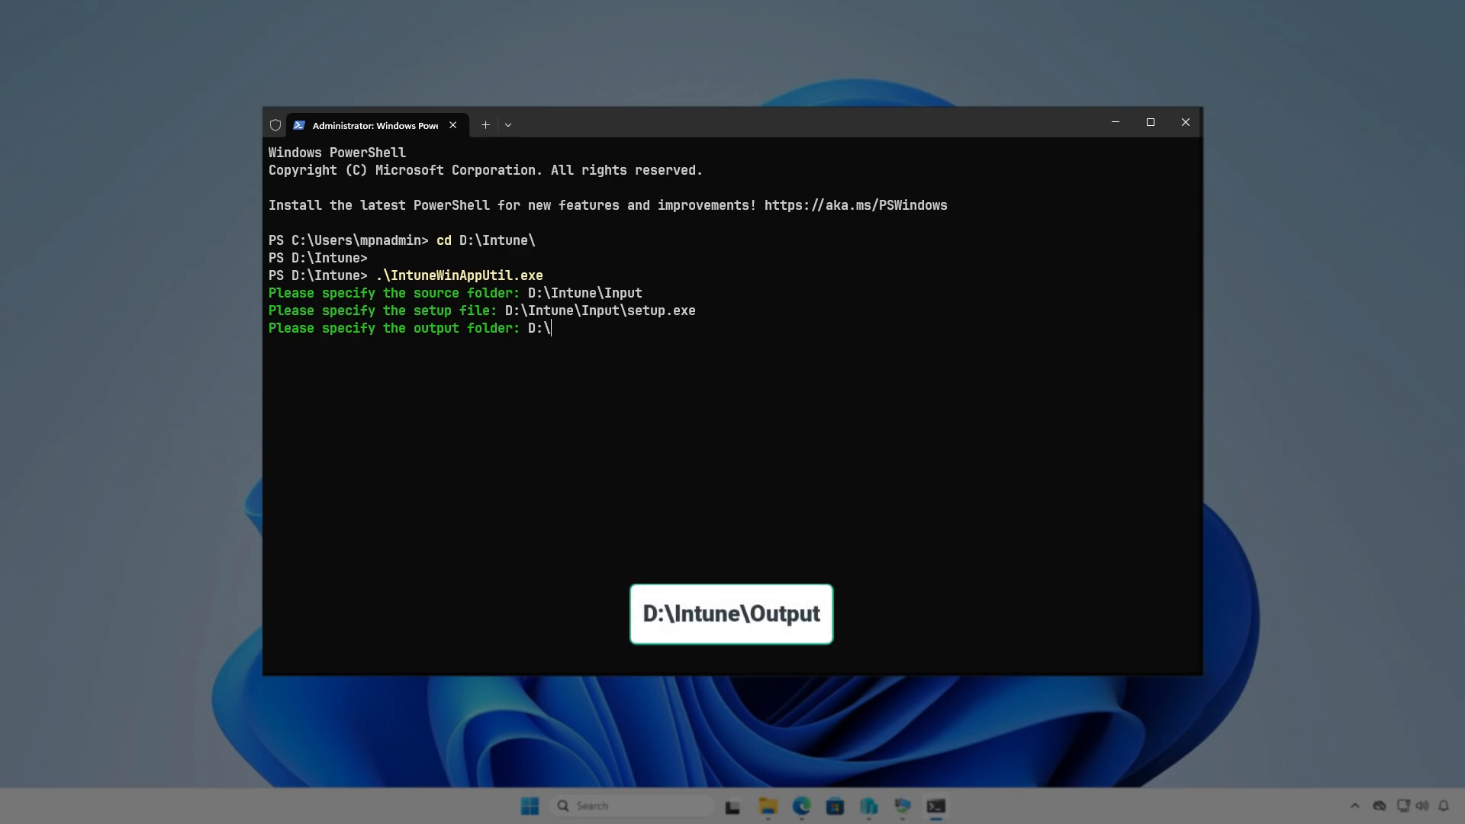
pyautogui.write('Intune\\Output')
pyautogui.press('Return')
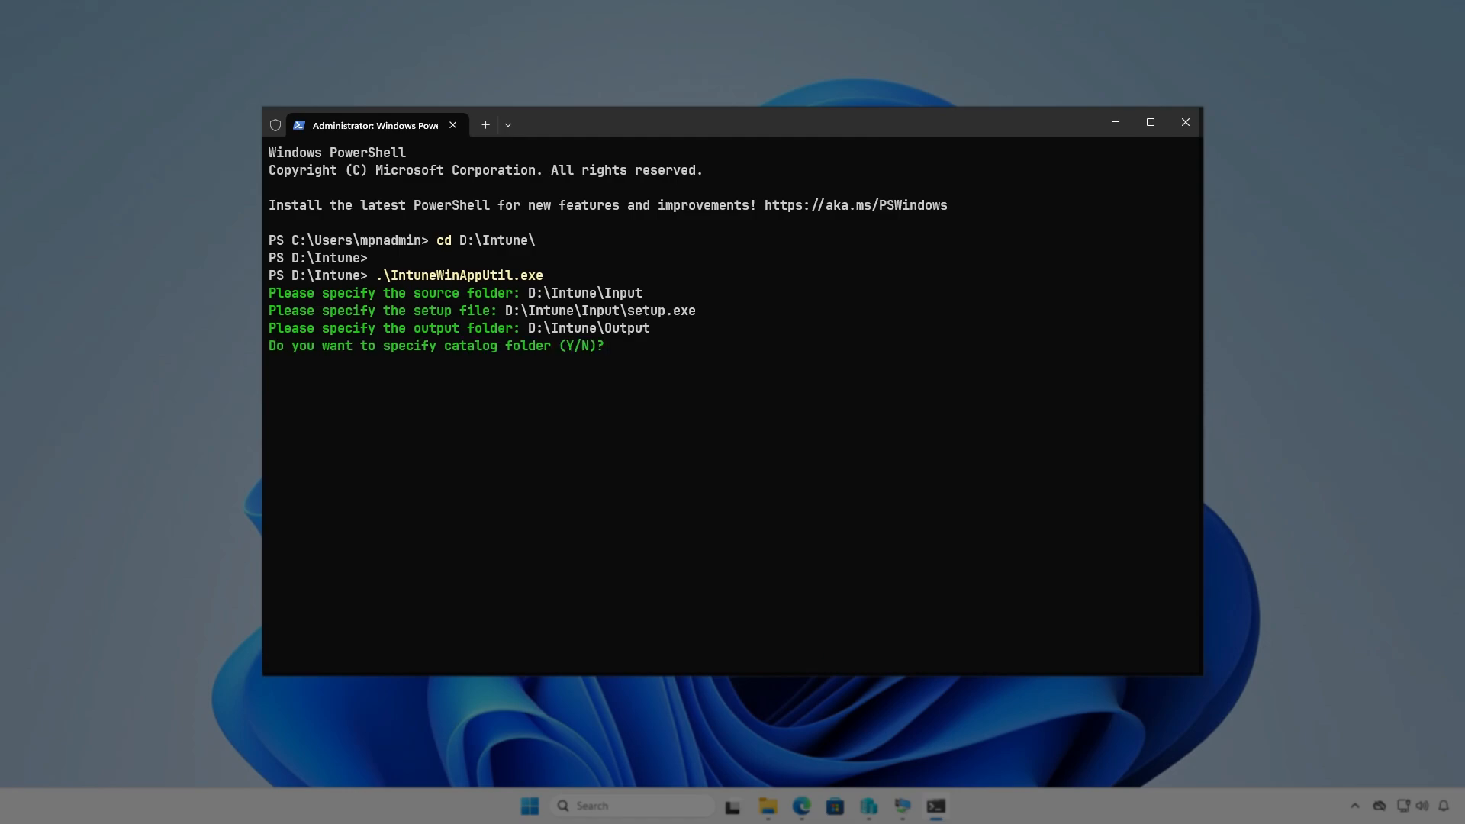
pyautogui.press('Return')
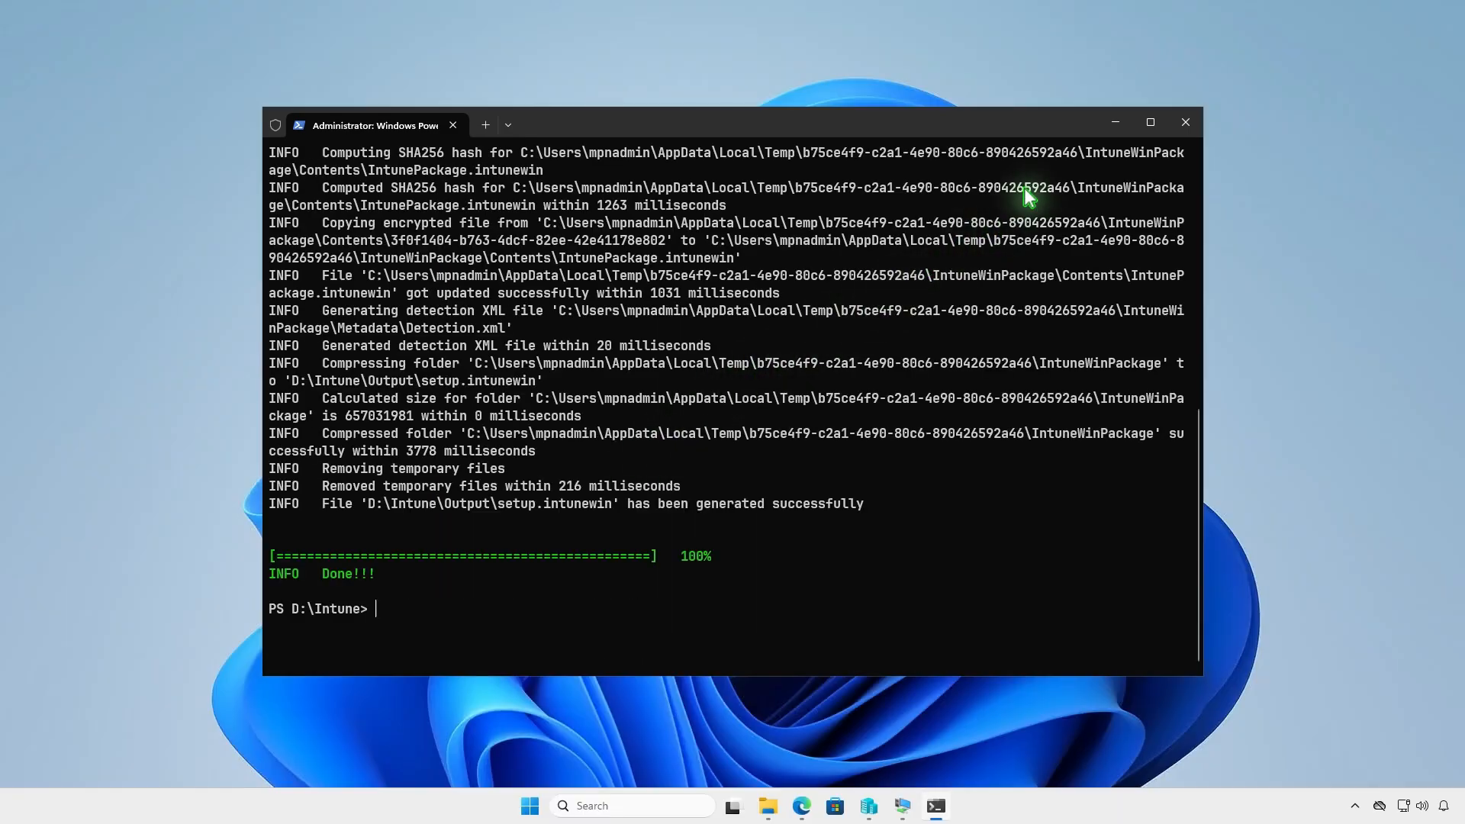
# - Check D:\Intune\Output in File Explorer for the generated .intunewin package
pyautogui.click(1116, 122)
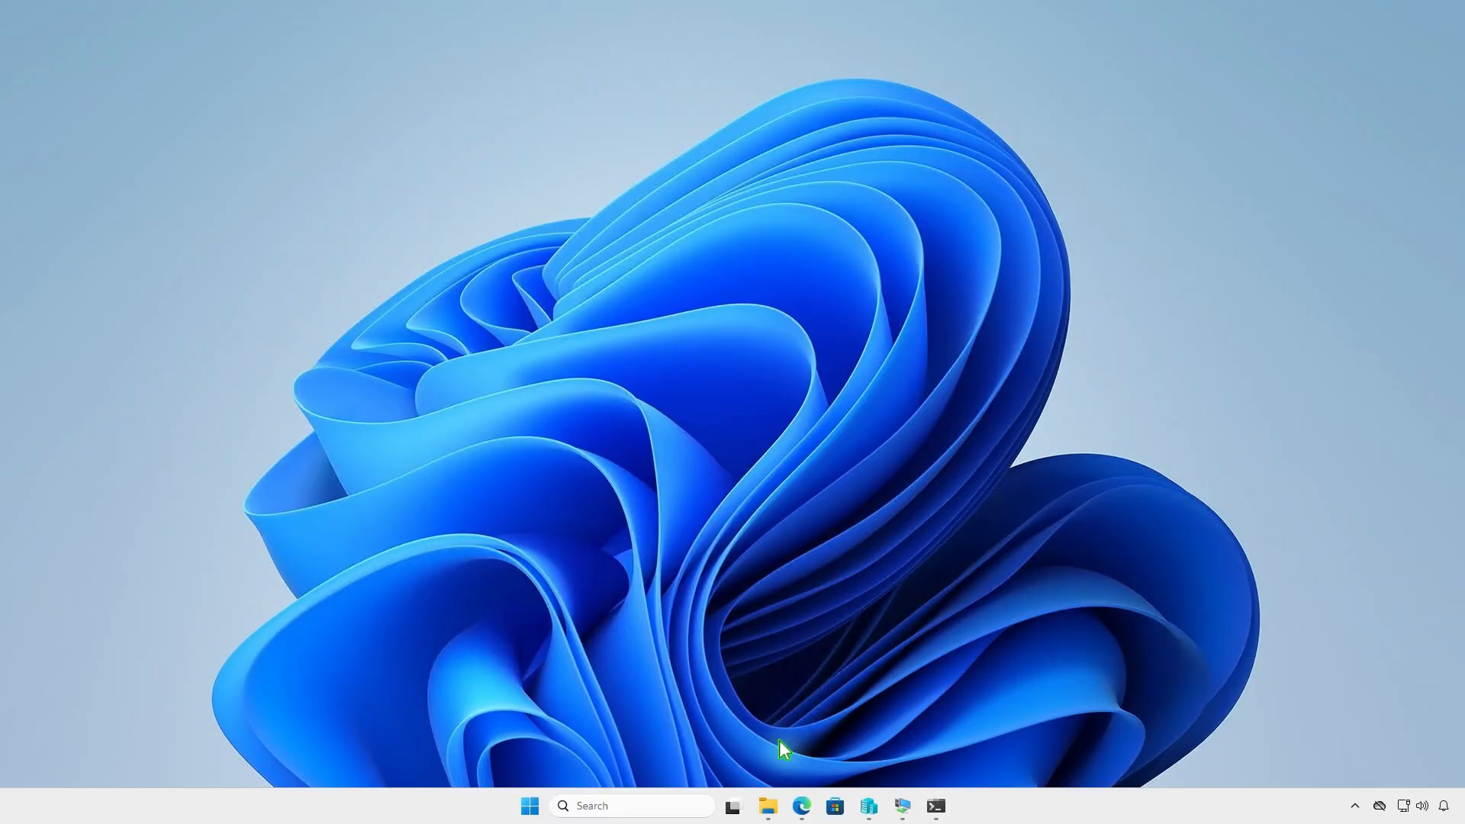
pyautogui.click(752, 805)
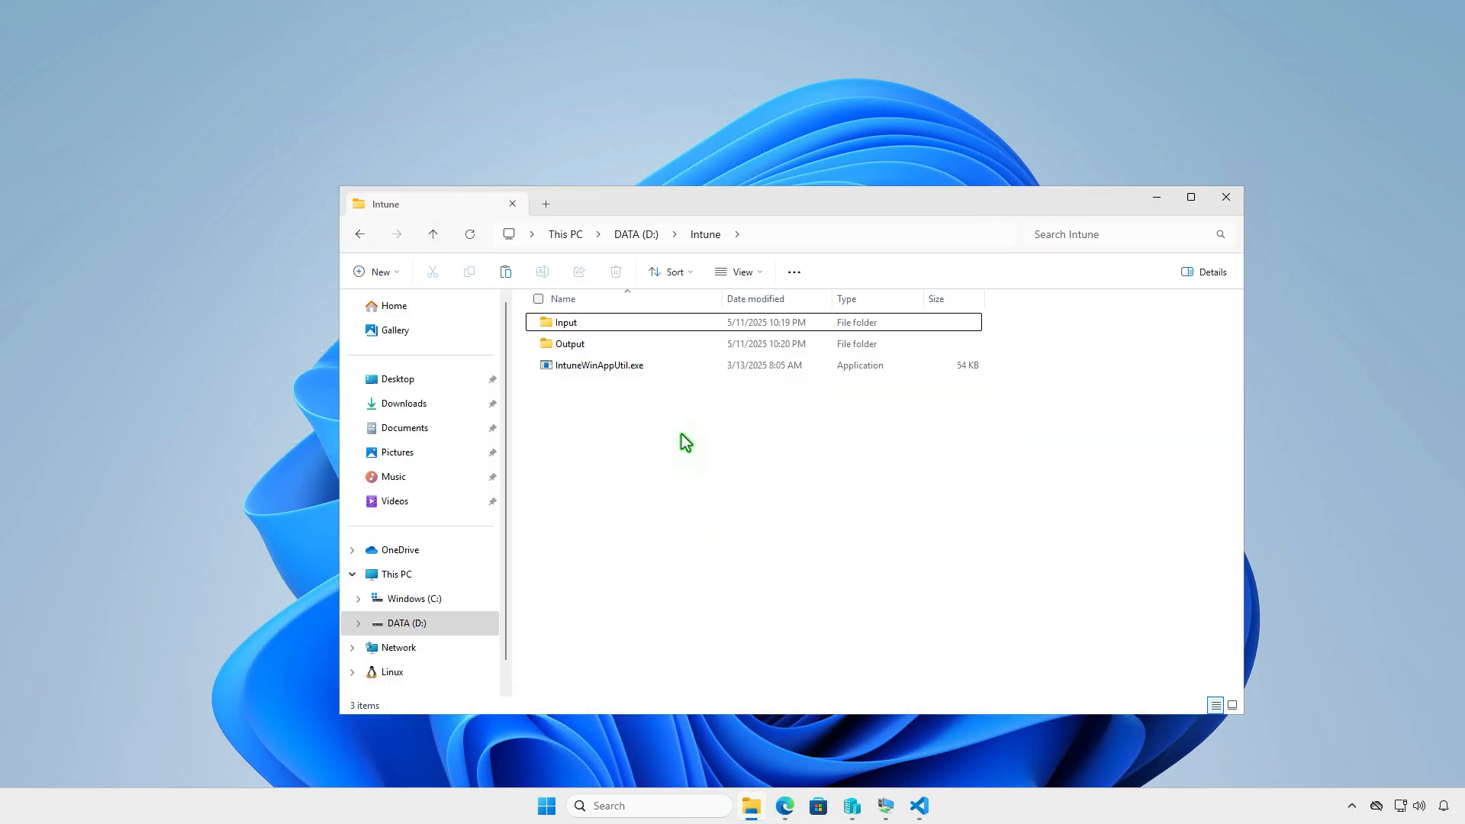
pyautogui.doubleClick(660, 348)
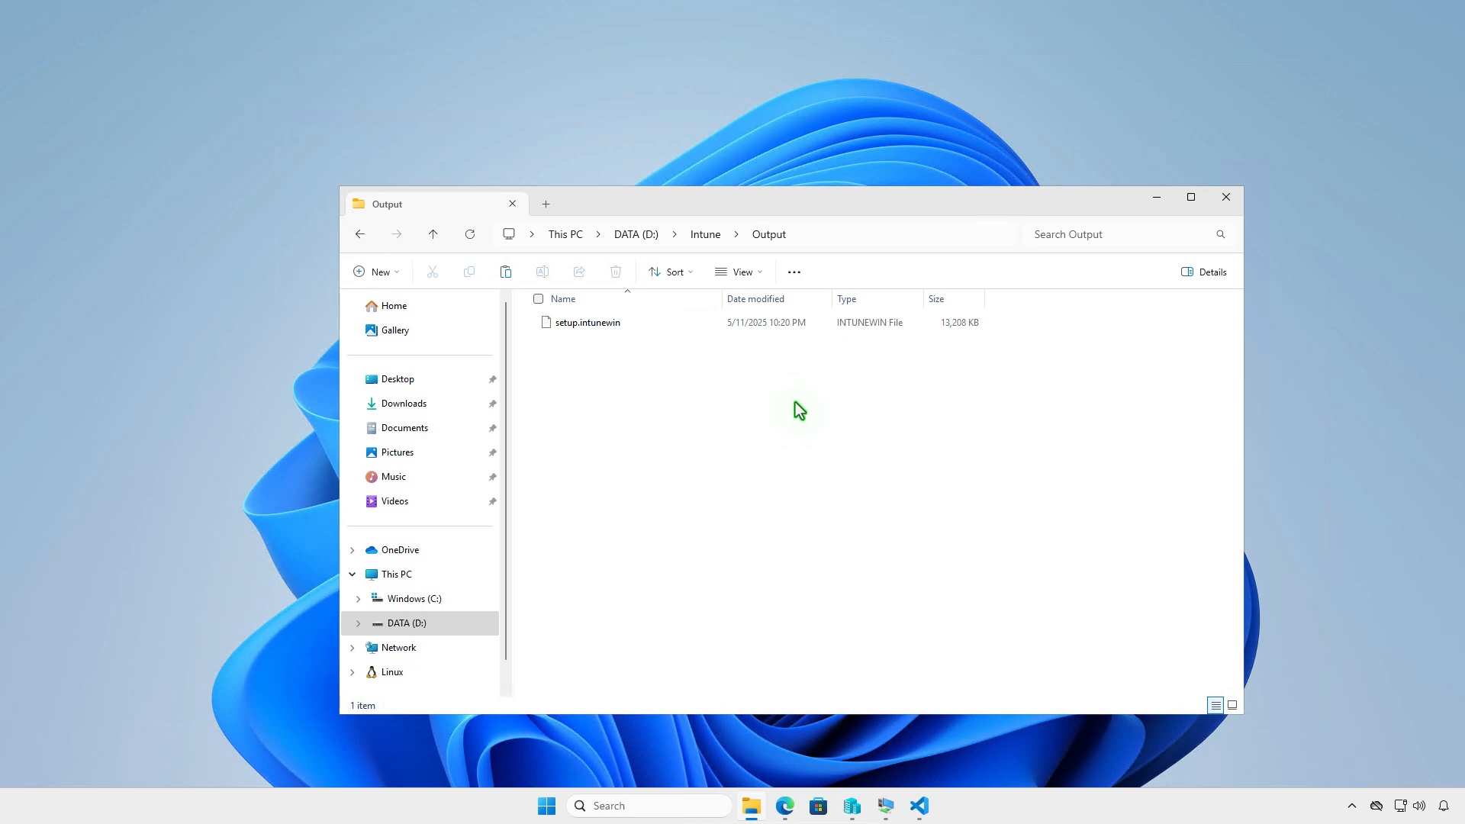
pyautogui.click(1147, 200)
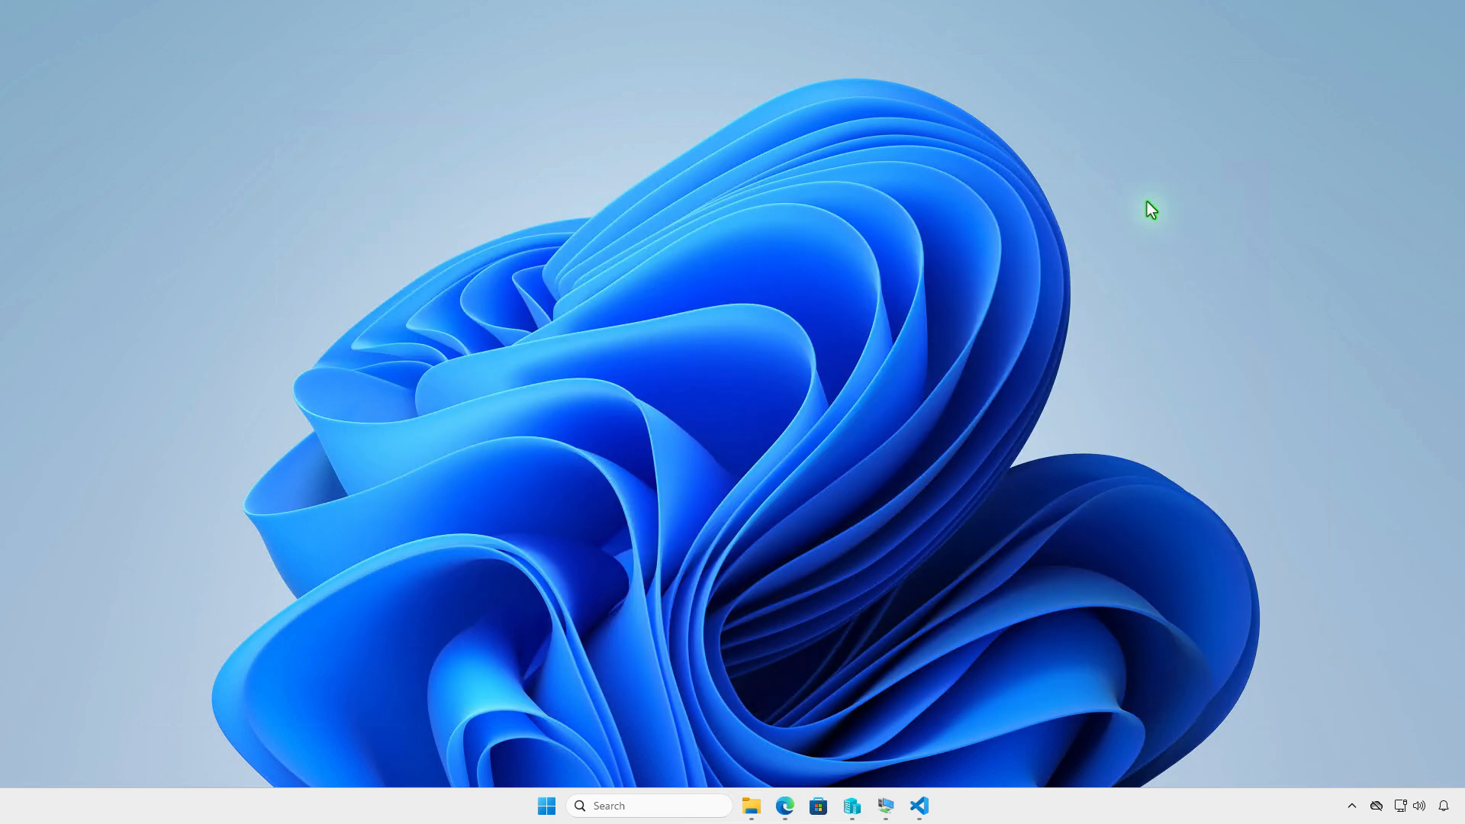
# - Switch to the Microsoft Intune admin center in Edge and open the Windows apps list
pyautogui.click(785, 805)
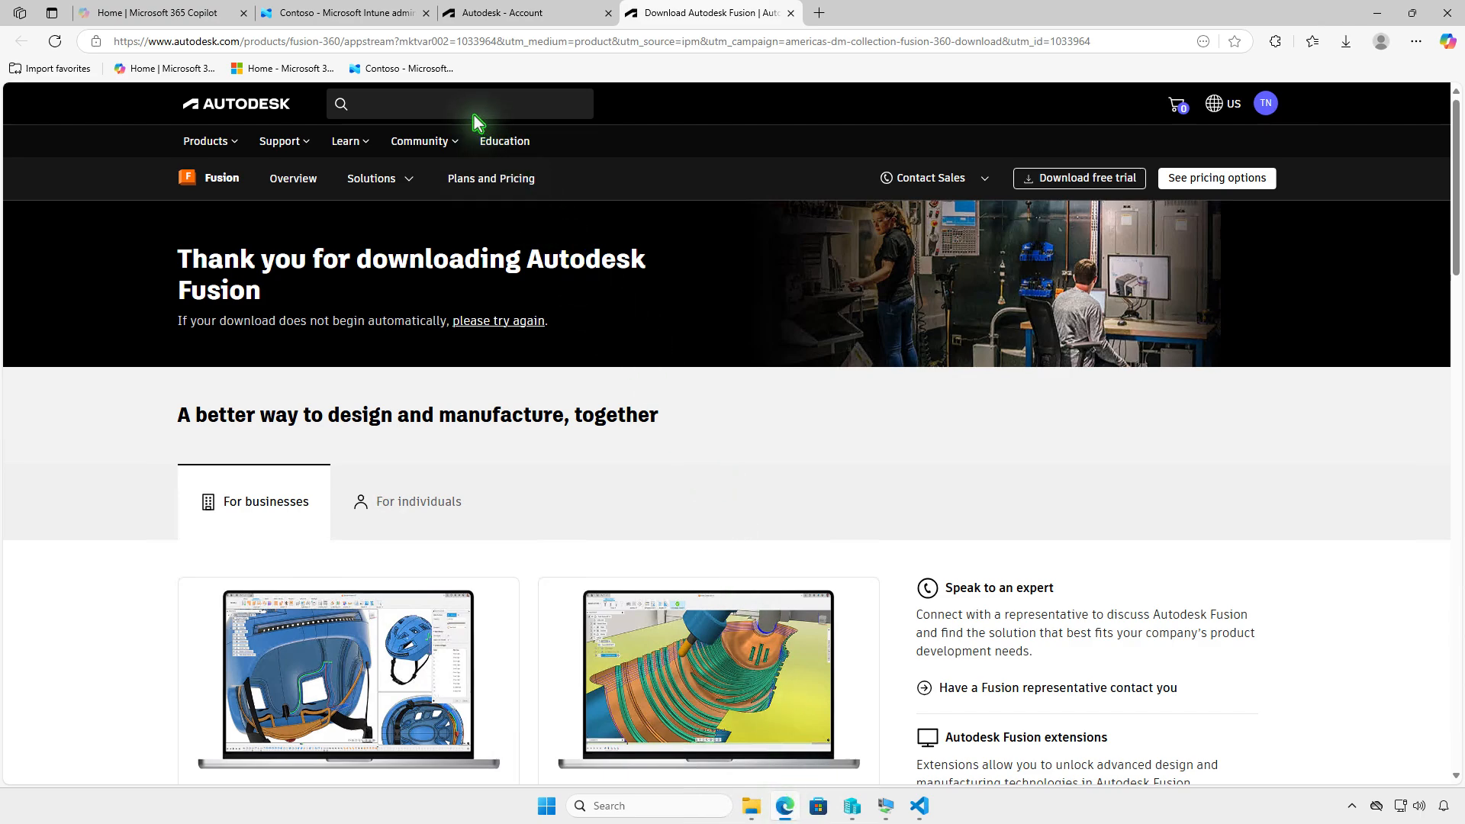
pyautogui.click(384, 17)
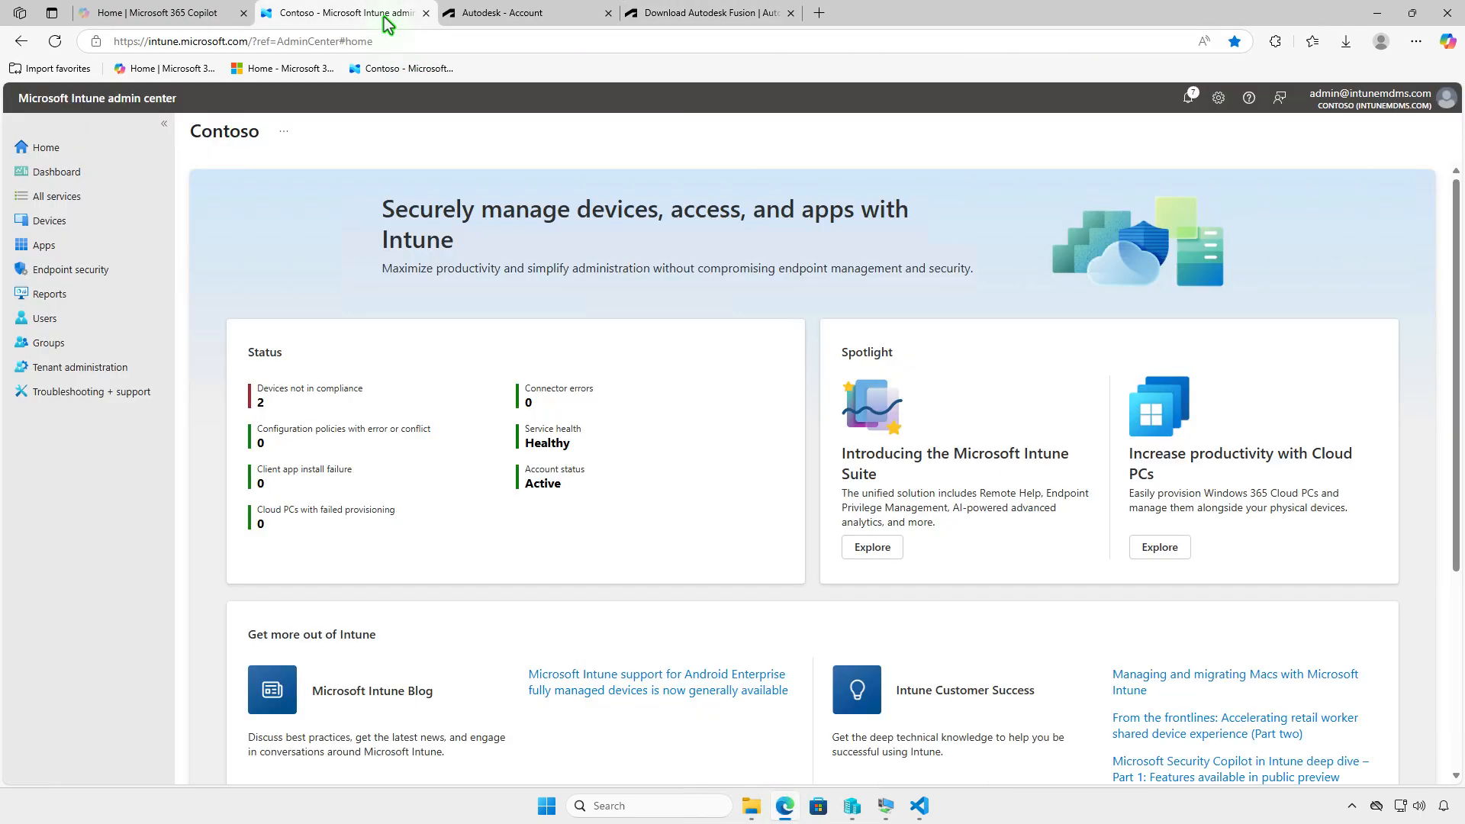
pyautogui.click(89, 245)
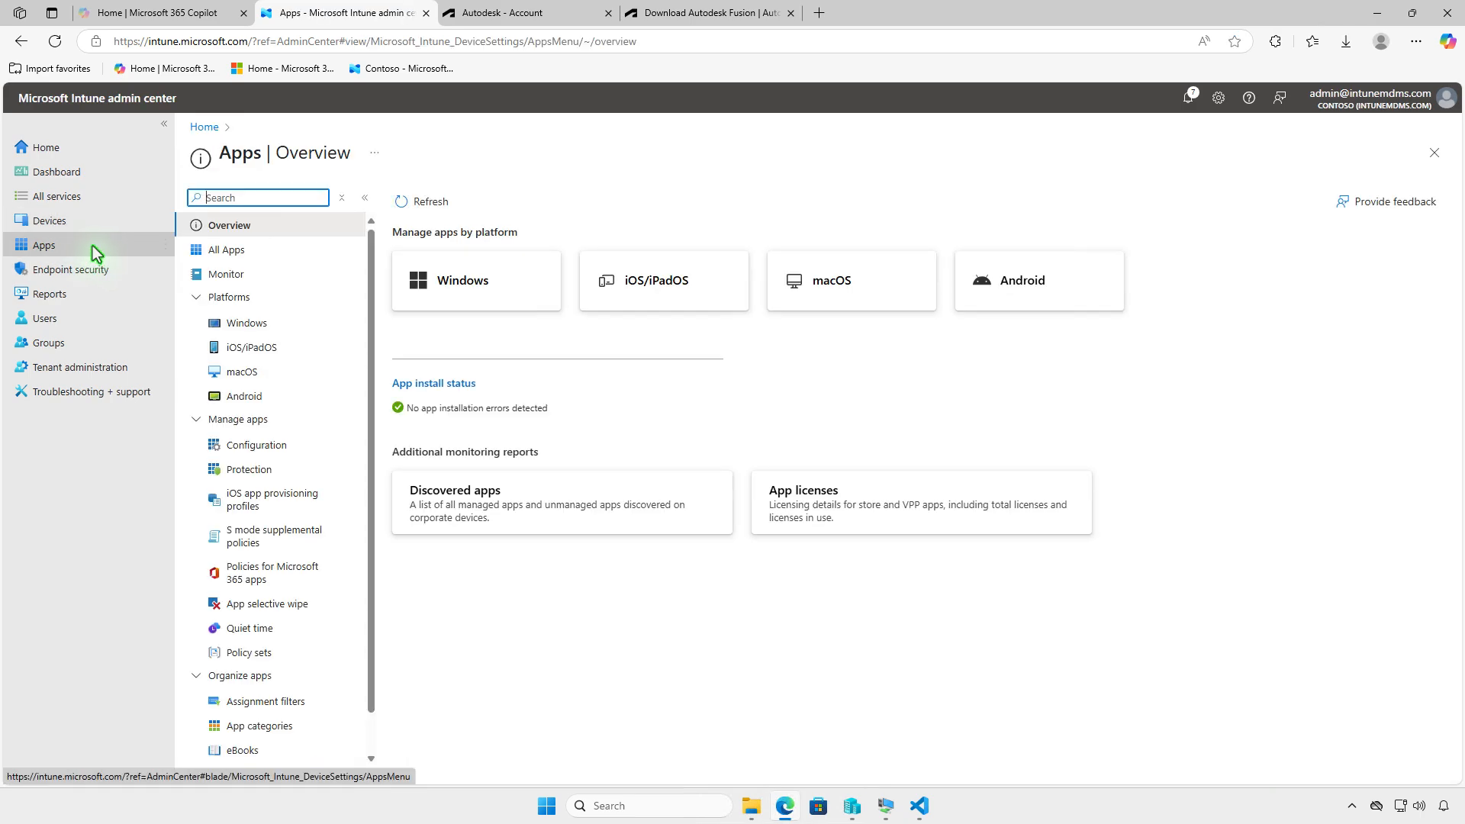
pyautogui.click(305, 327)
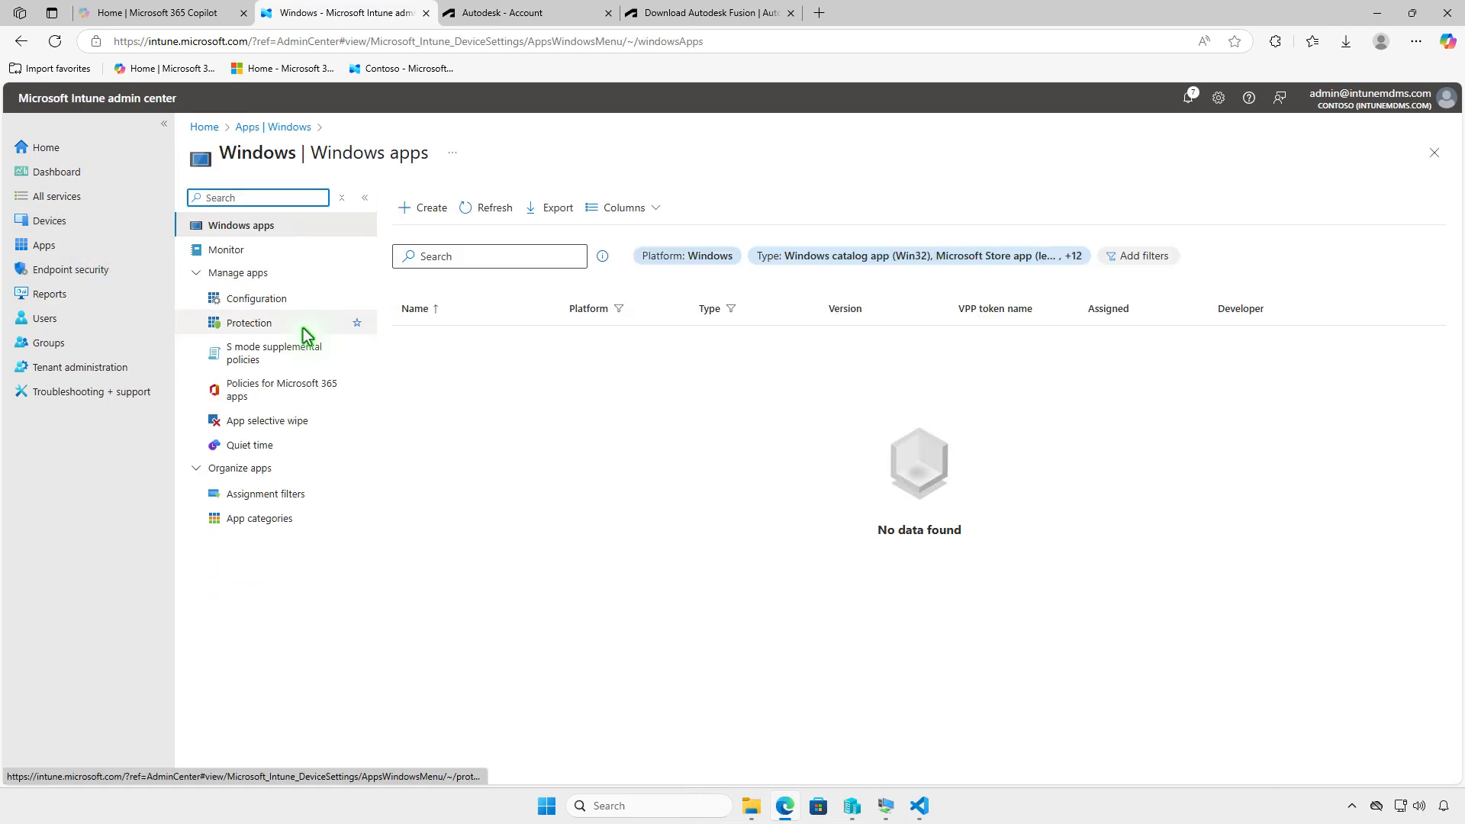
# - Start creating a new app with the app type Windows app (Win32)
pyautogui.click(412, 219)
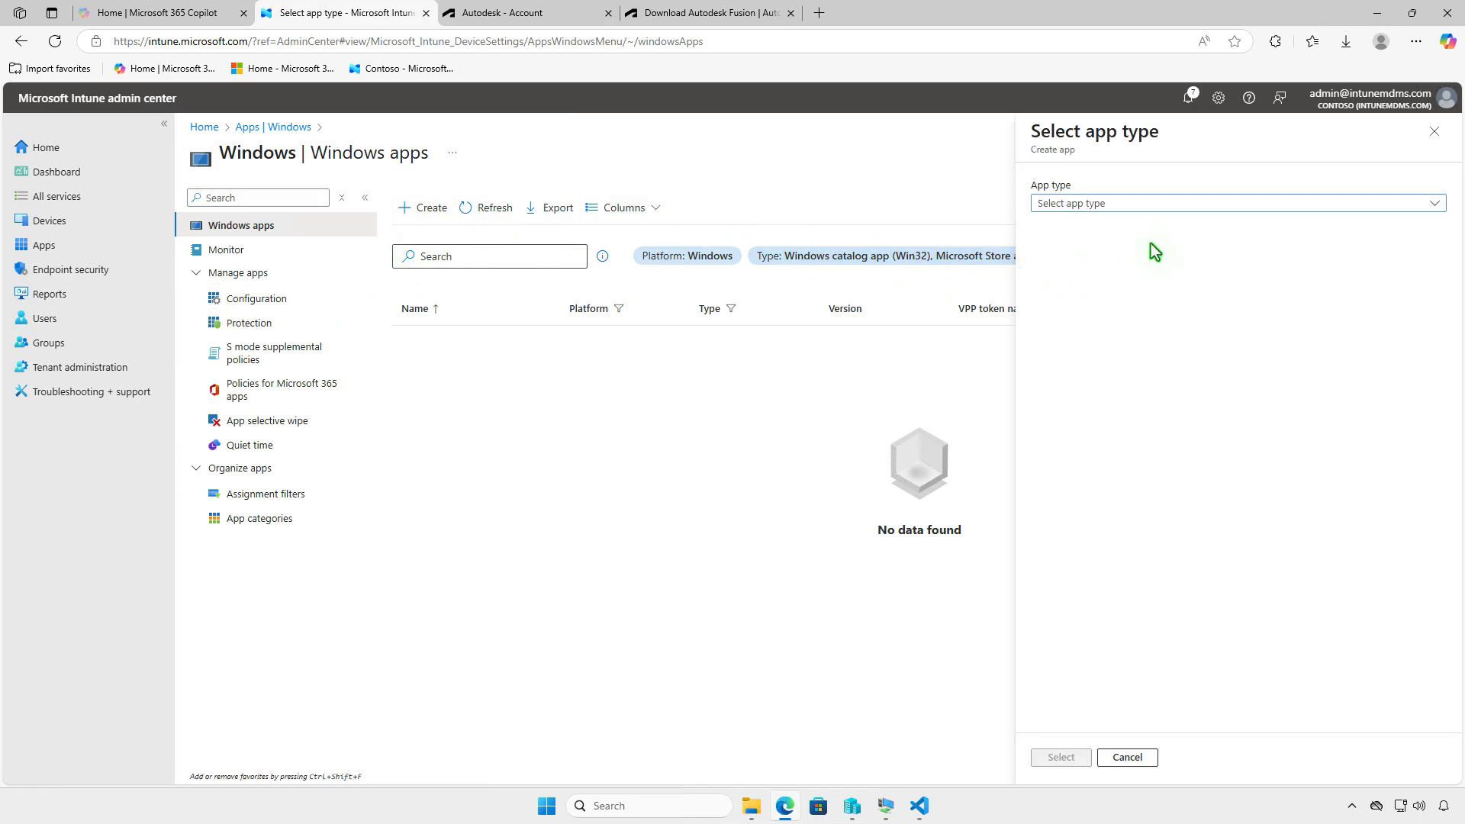
pyautogui.click(1181, 203)
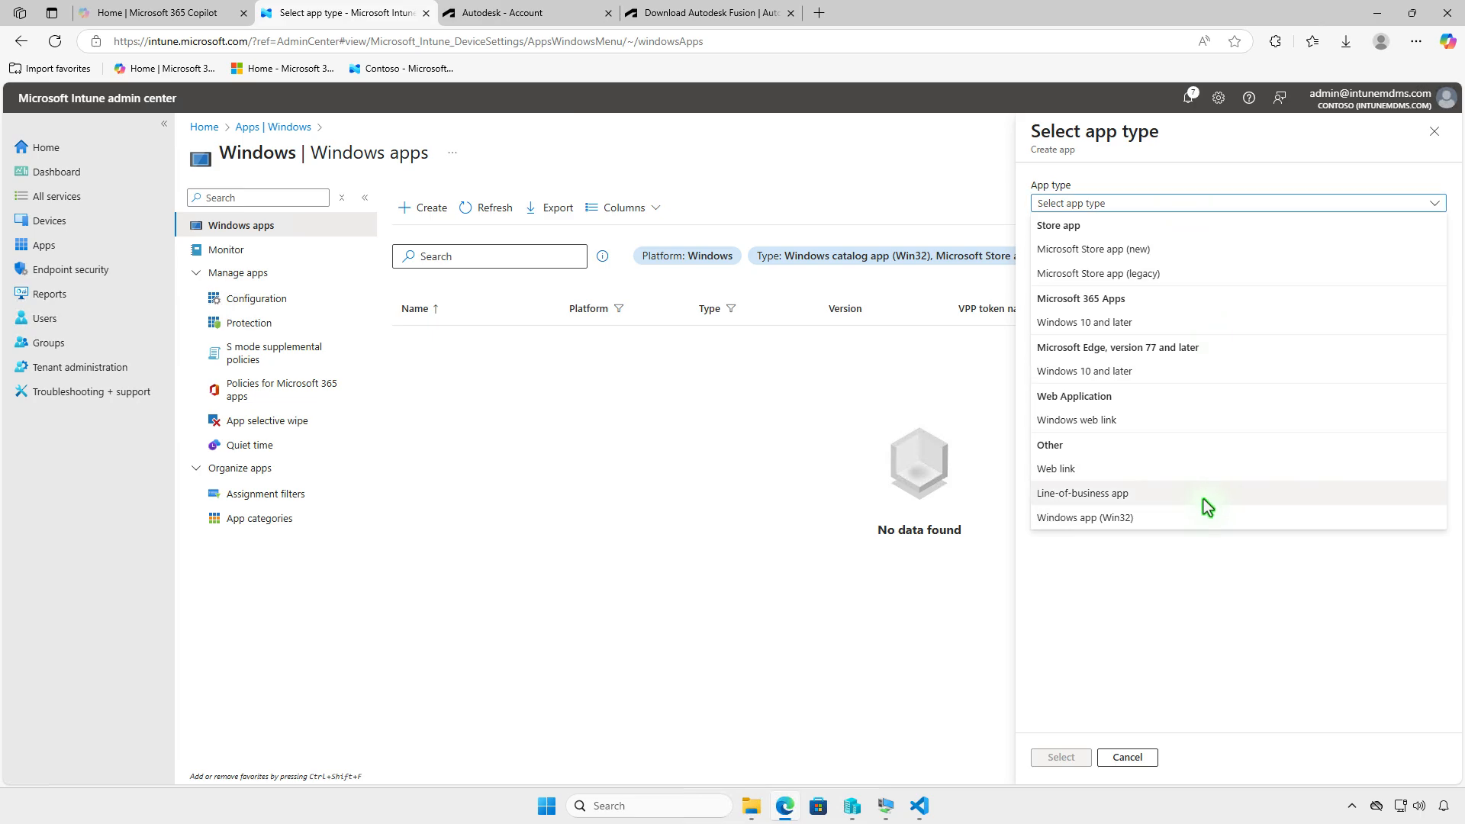
pyautogui.click(1198, 519)
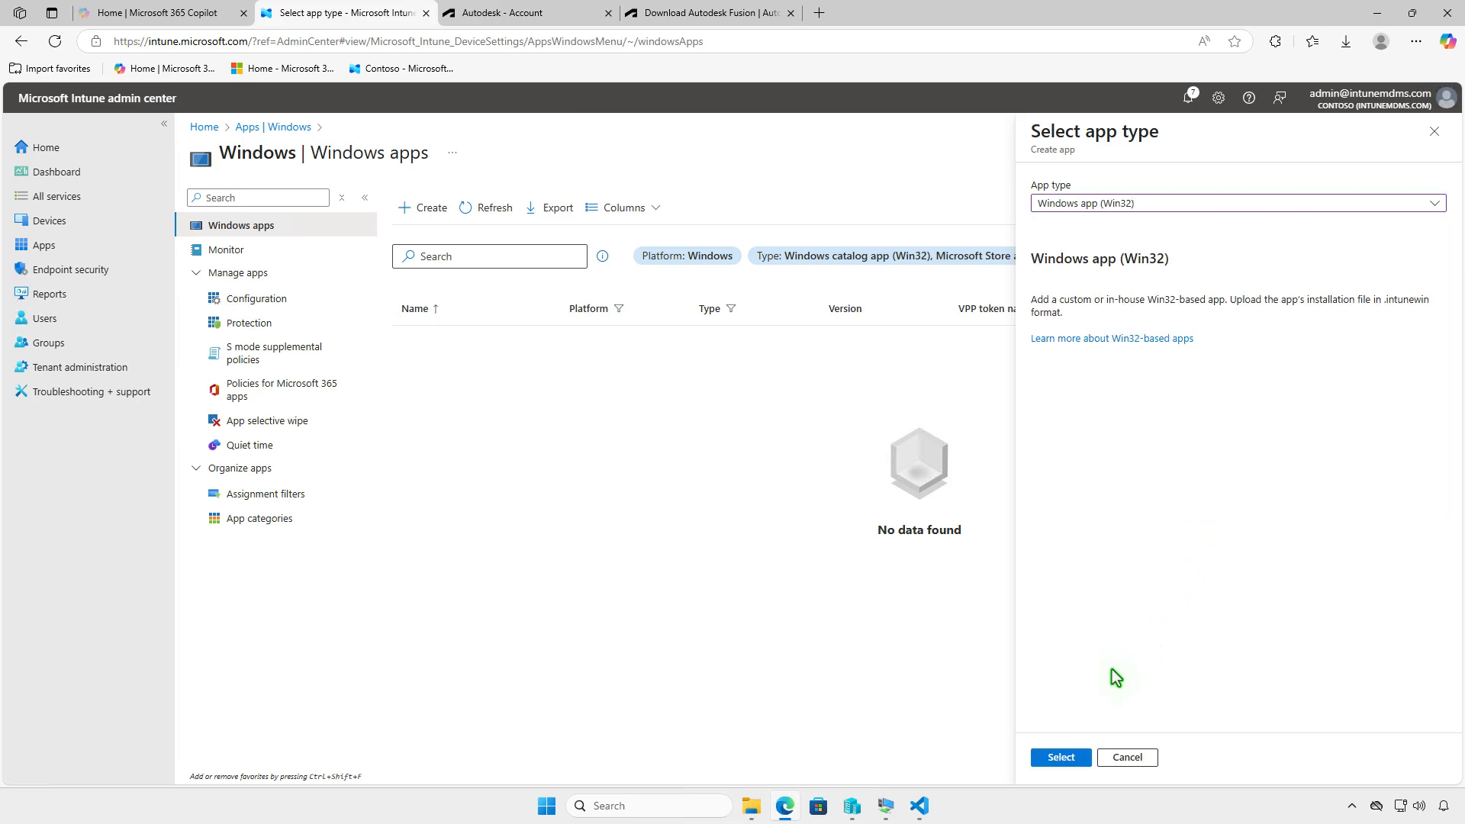
pyautogui.click(1067, 756)
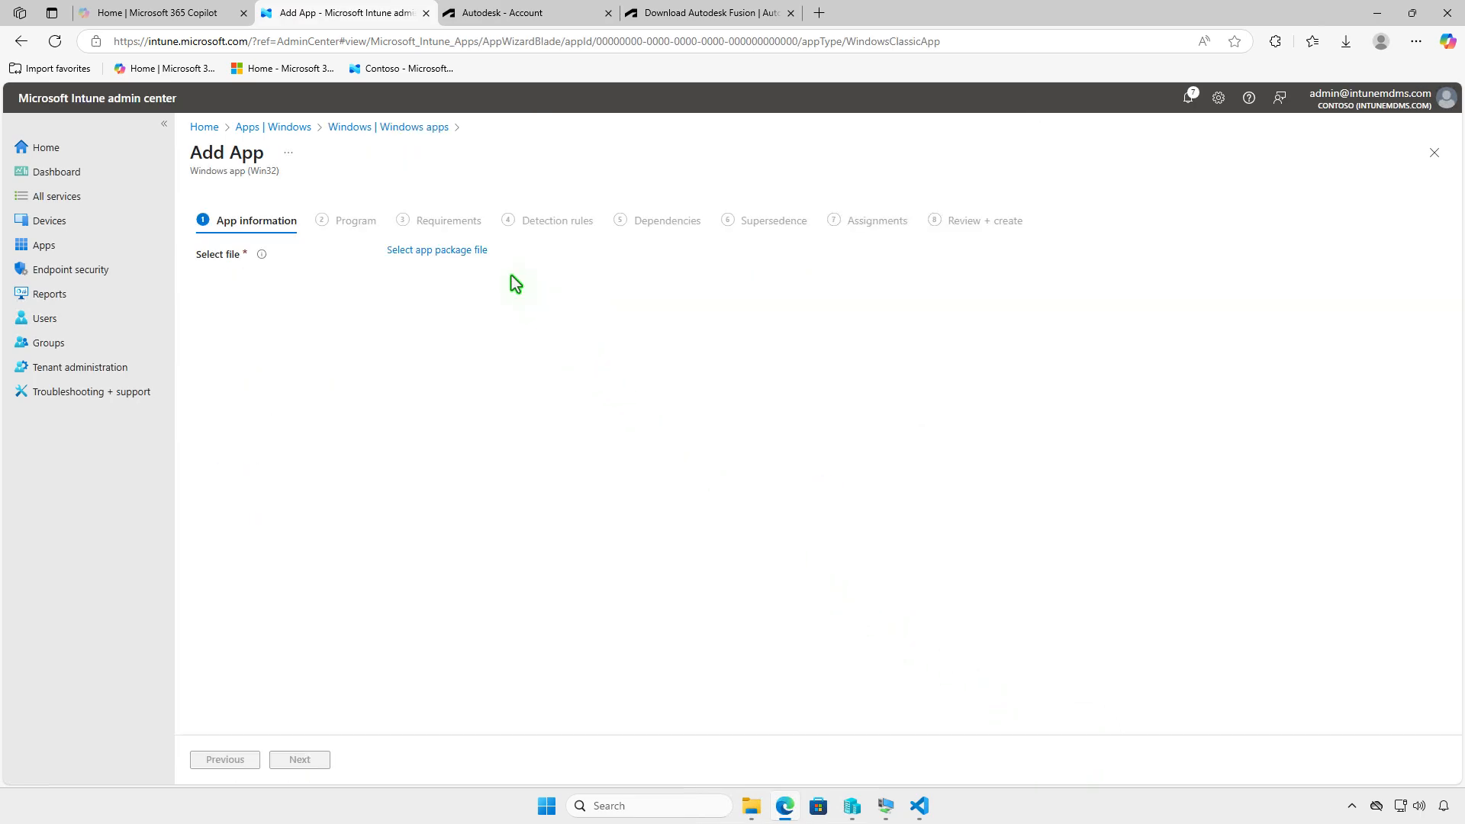
# - Select D:\Intune\Output\setup.intunewin as the app package file and confirm it
pyautogui.click(465, 252)
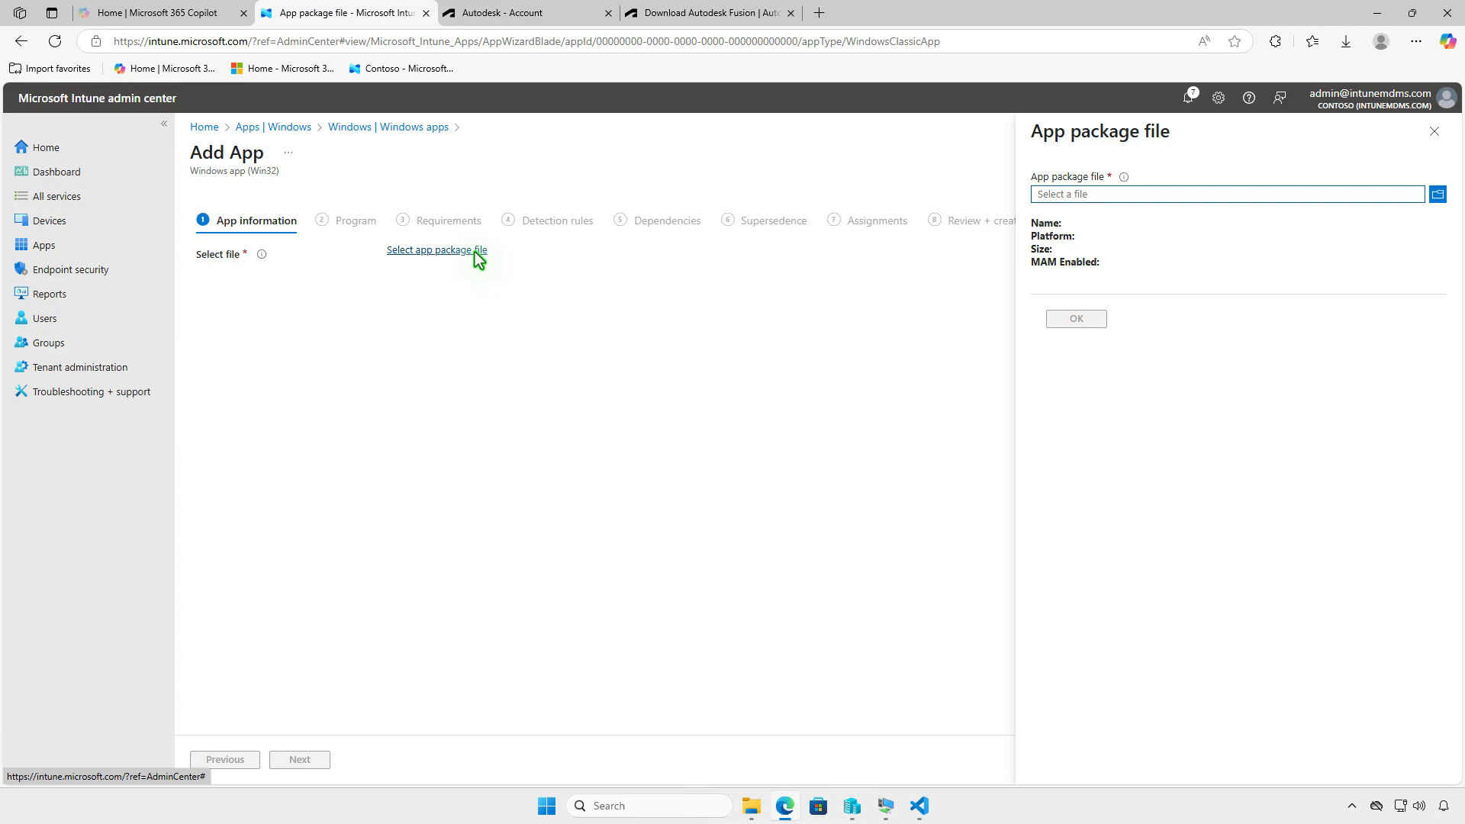
pyautogui.click(1169, 194)
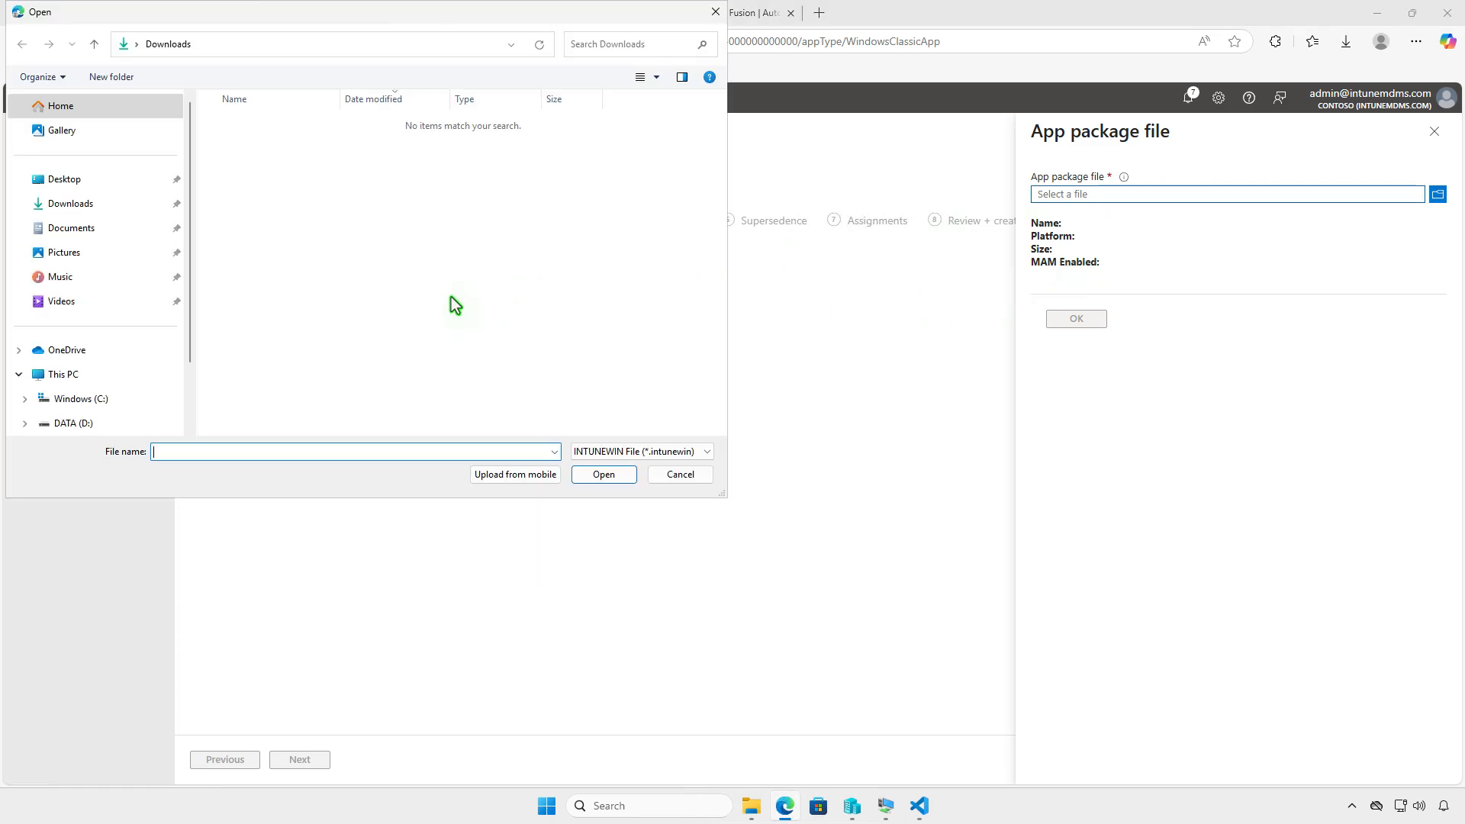
pyautogui.click(157, 375)
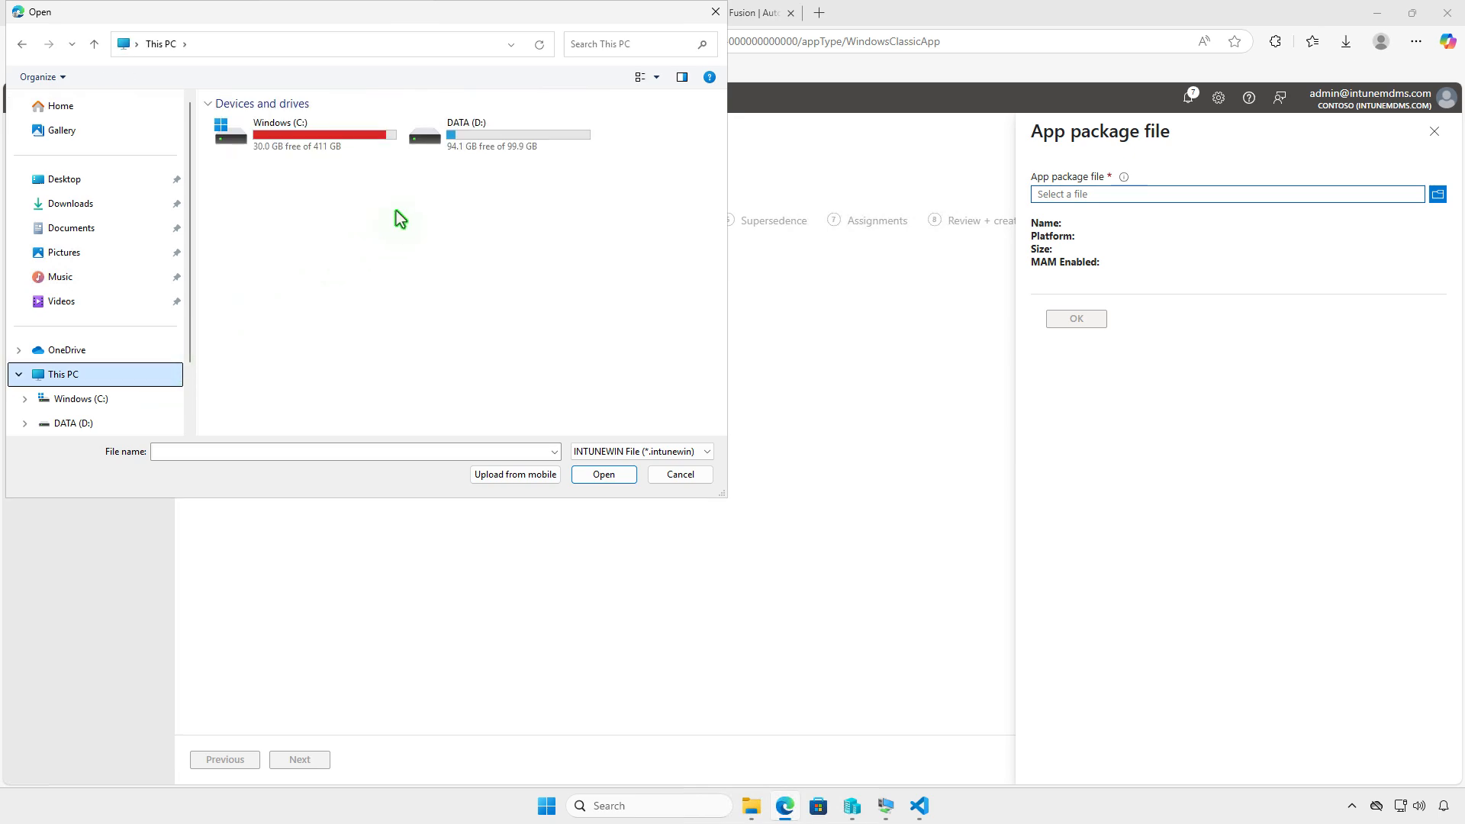
pyautogui.doubleClick(486, 147)
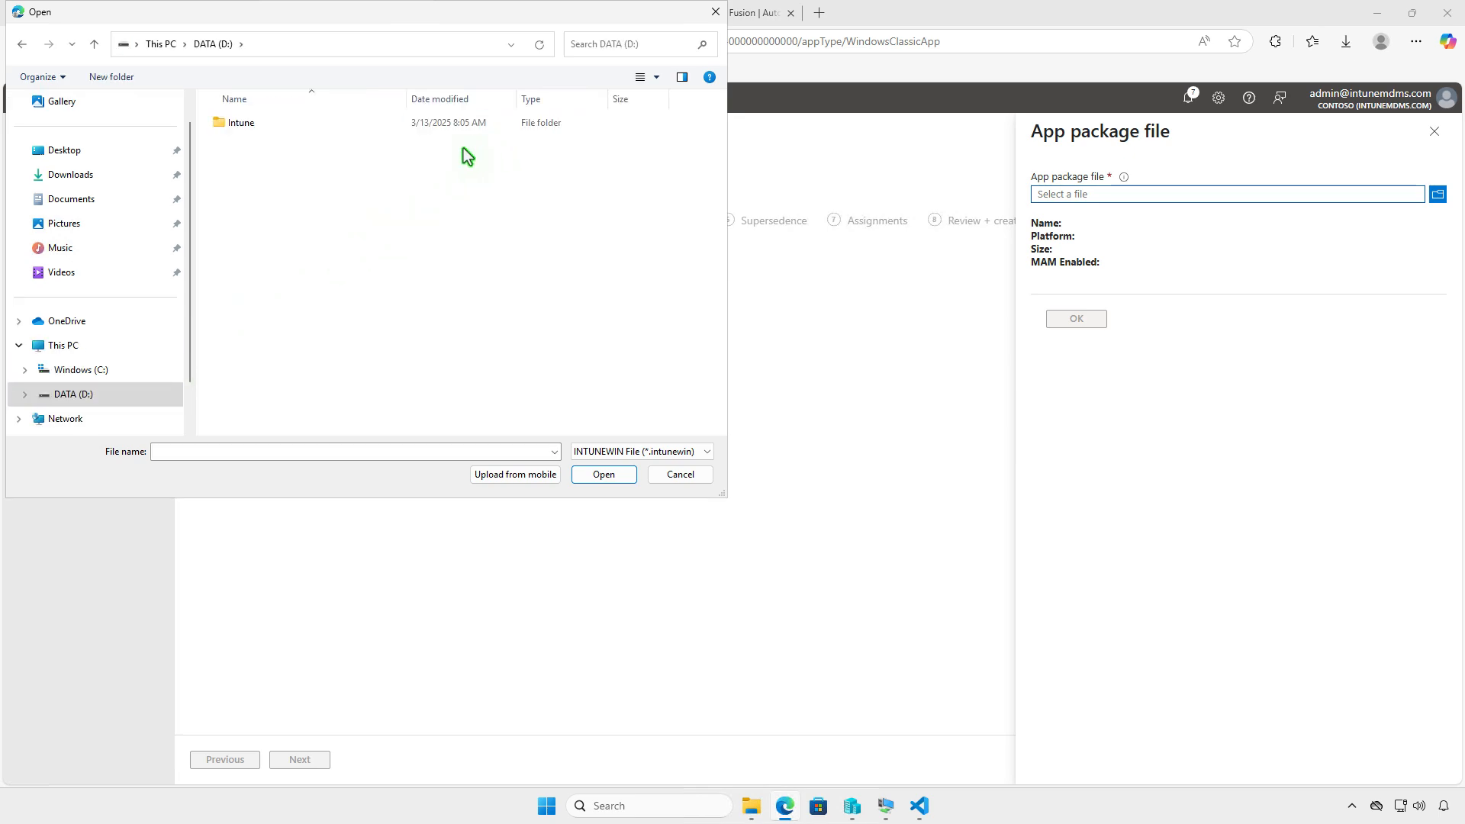
pyautogui.doubleClick(367, 125)
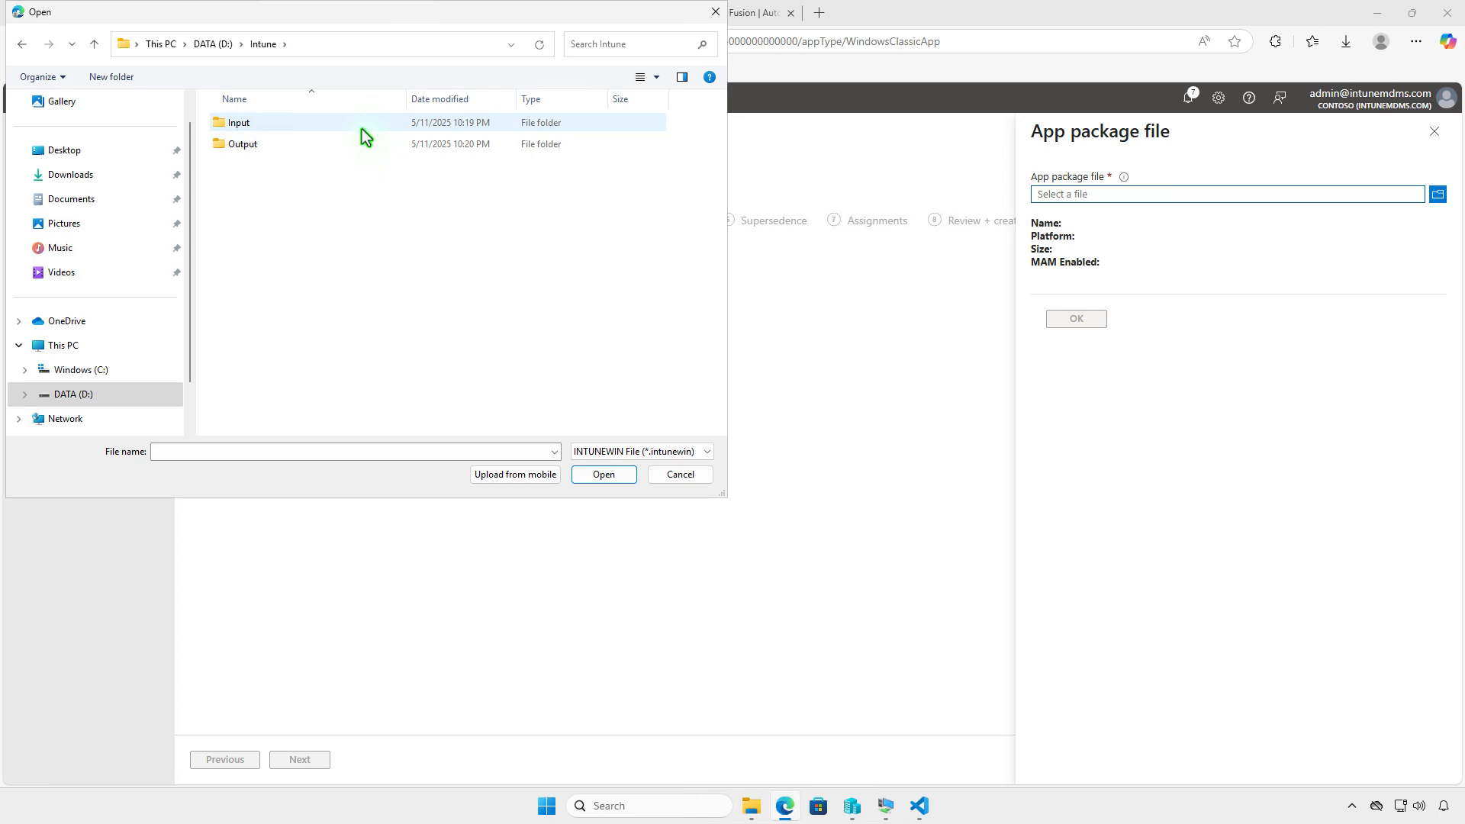
pyautogui.doubleClick(348, 144)
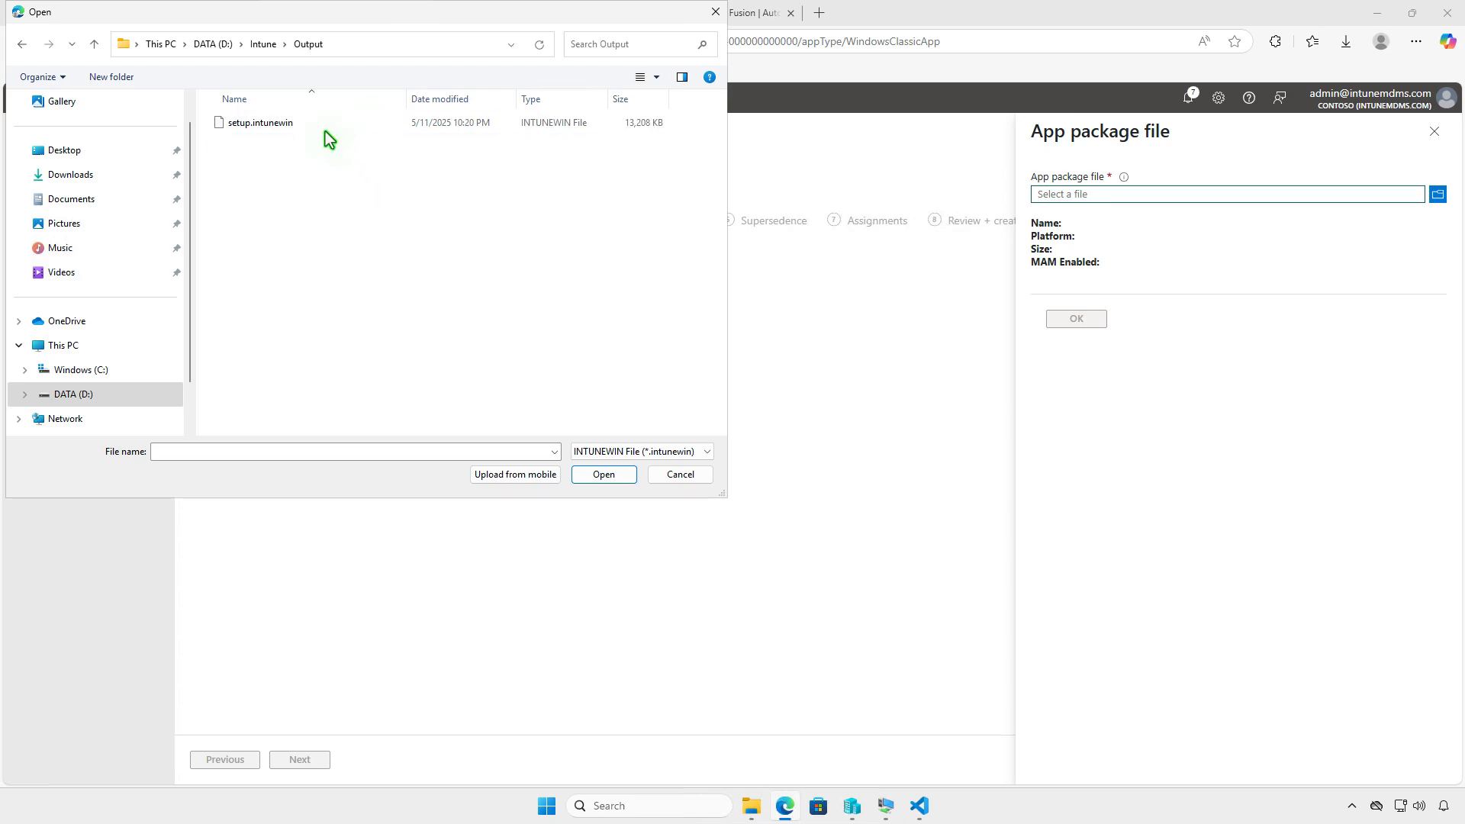
pyautogui.click(319, 128)
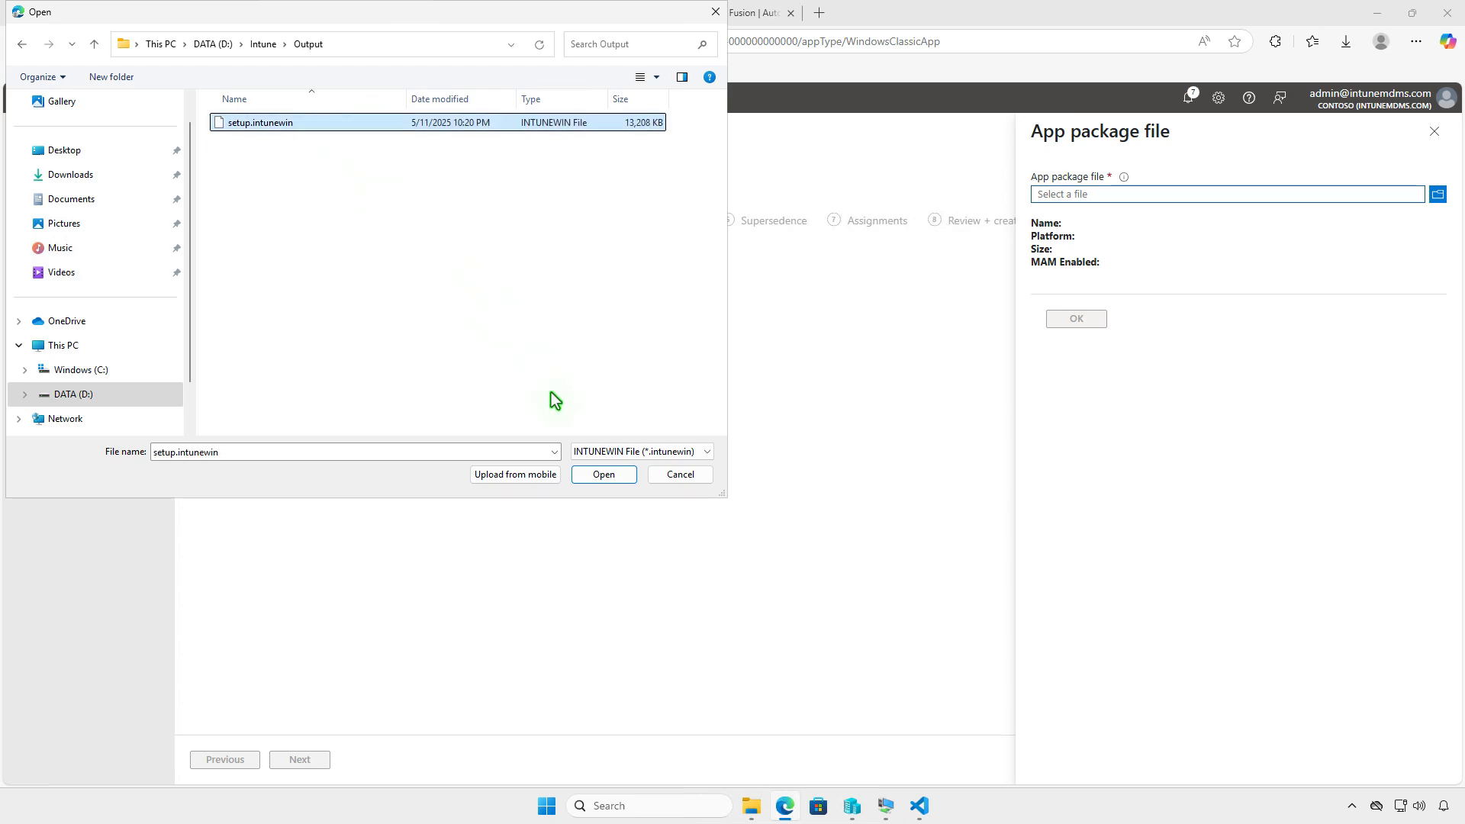
pyautogui.click(599, 474)
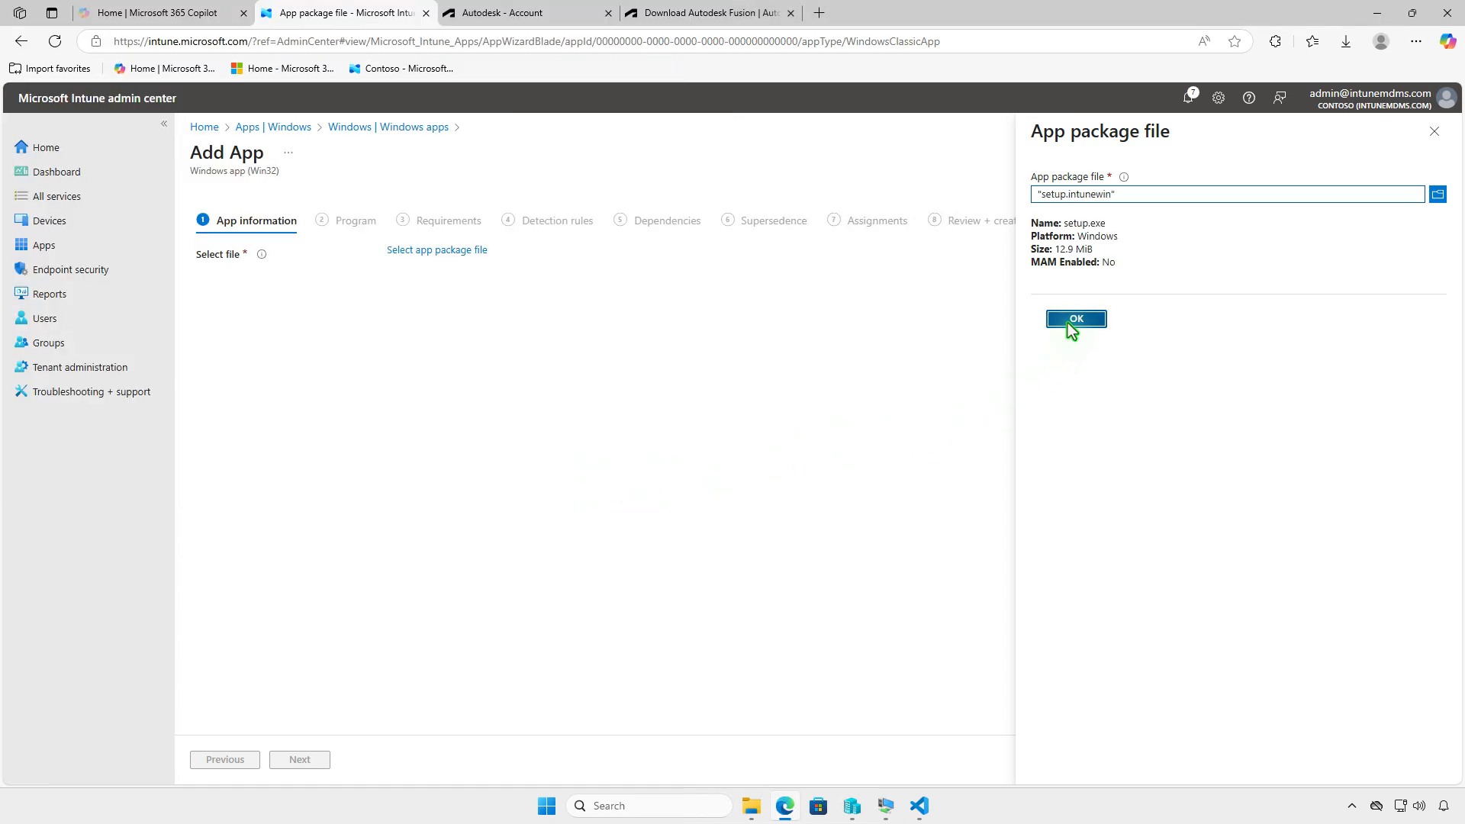
pyautogui.click(1067, 322)
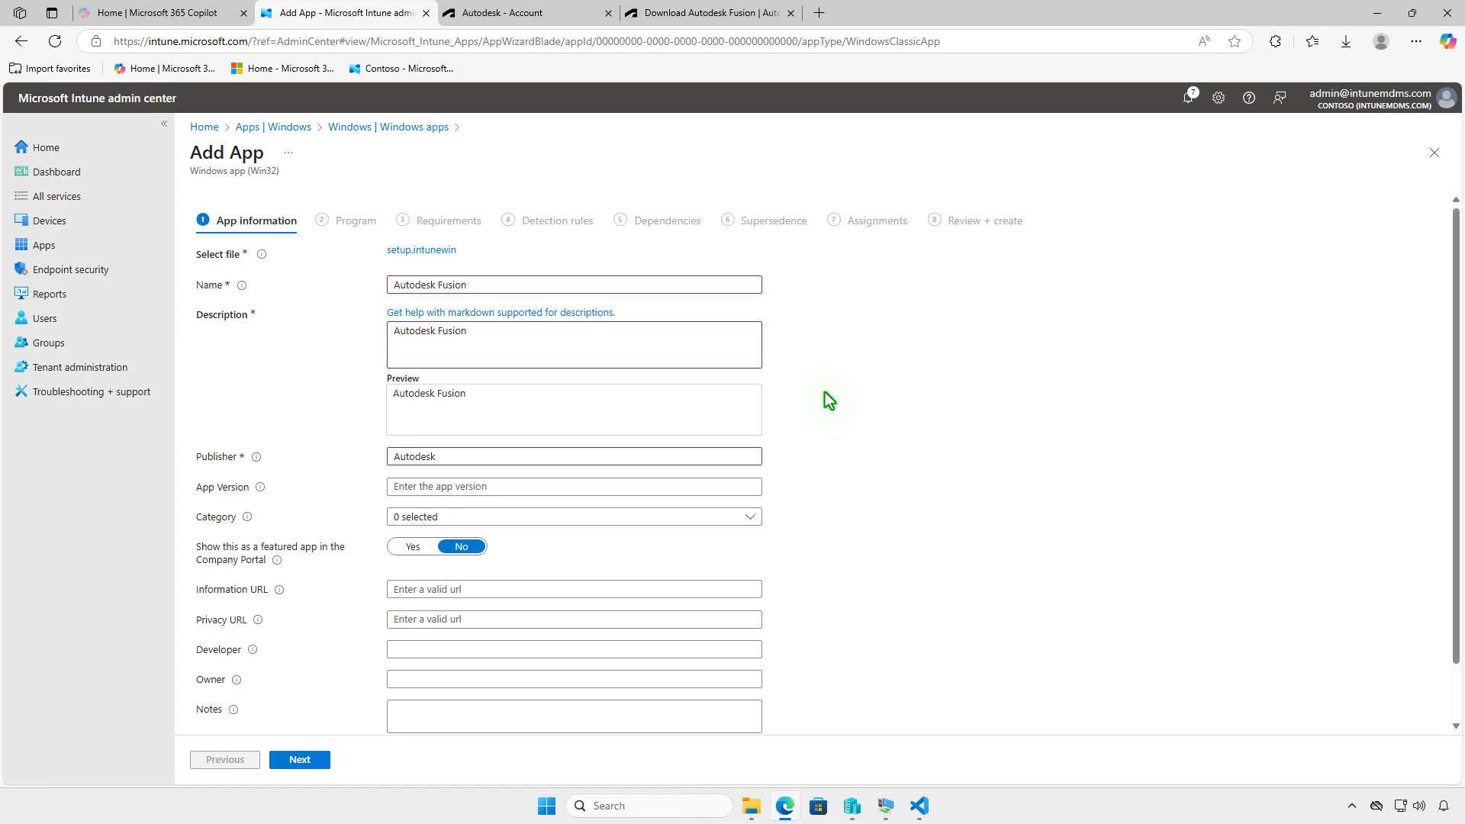
# - Upload unnamed.png from the Downloads folder as the app logo and continue to the program settings
pyautogui.scroll(-1, 826, 395)
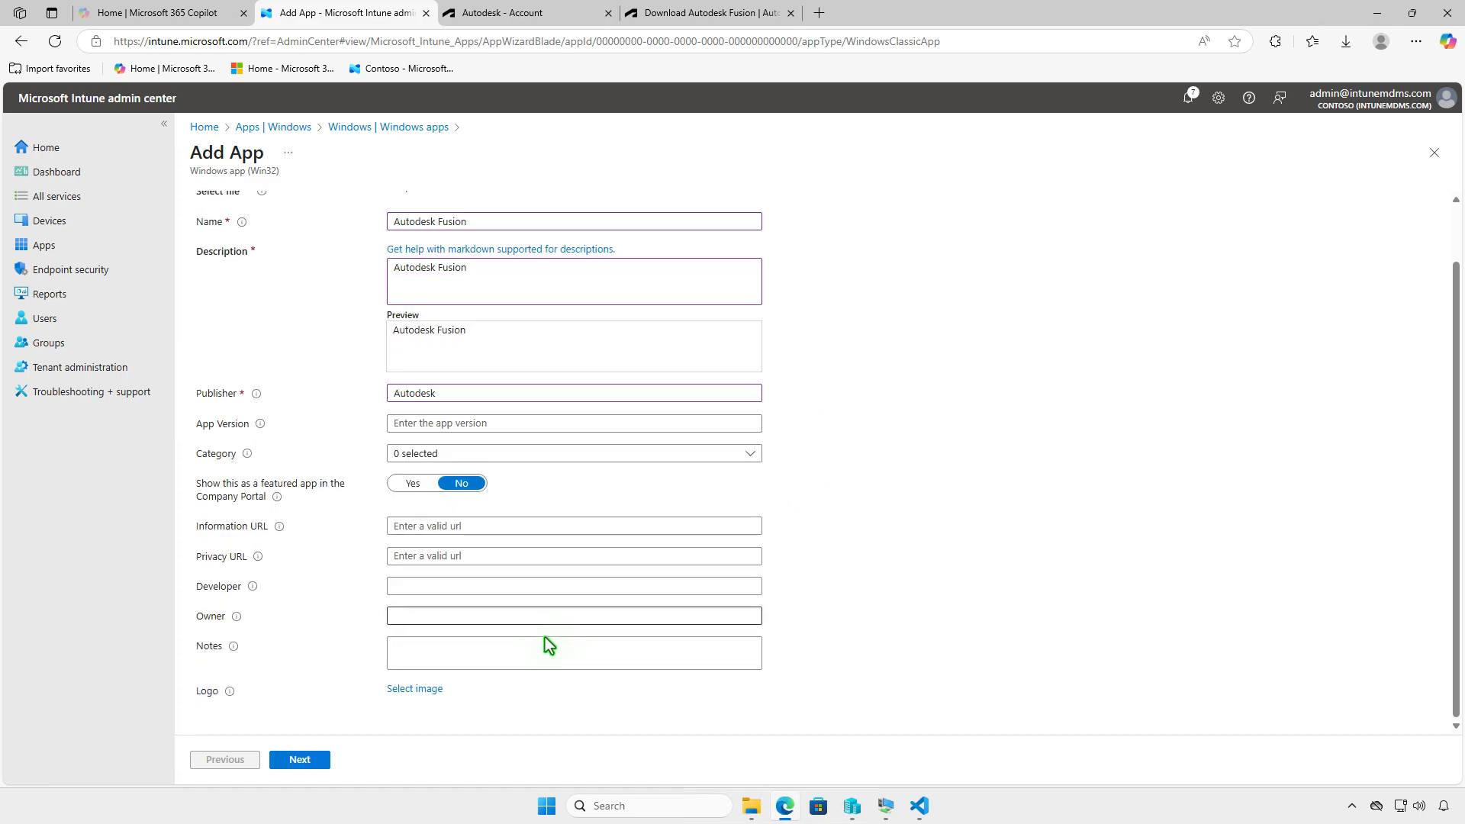
pyautogui.click(438, 687)
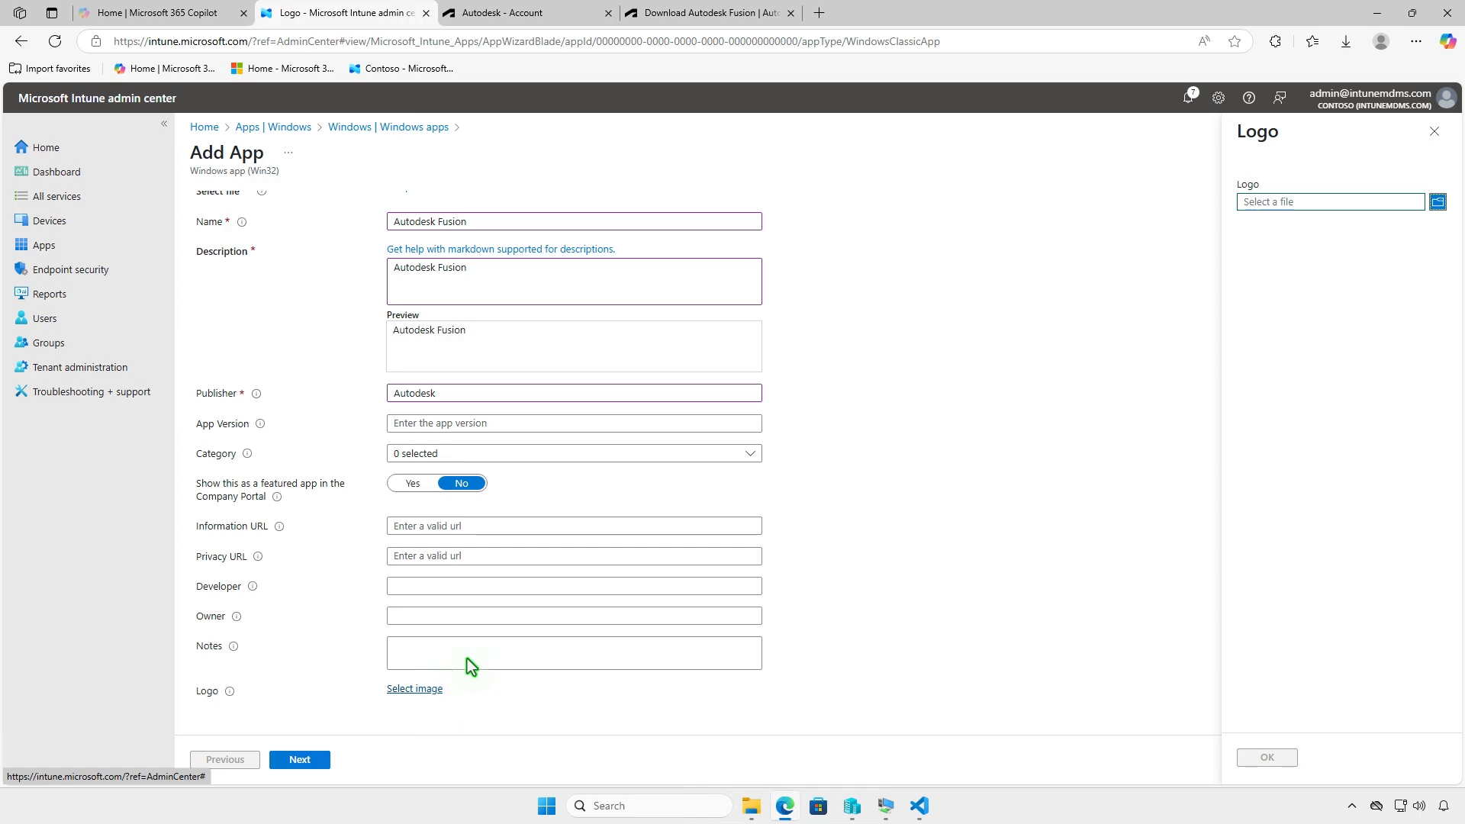
pyautogui.click(1345, 202)
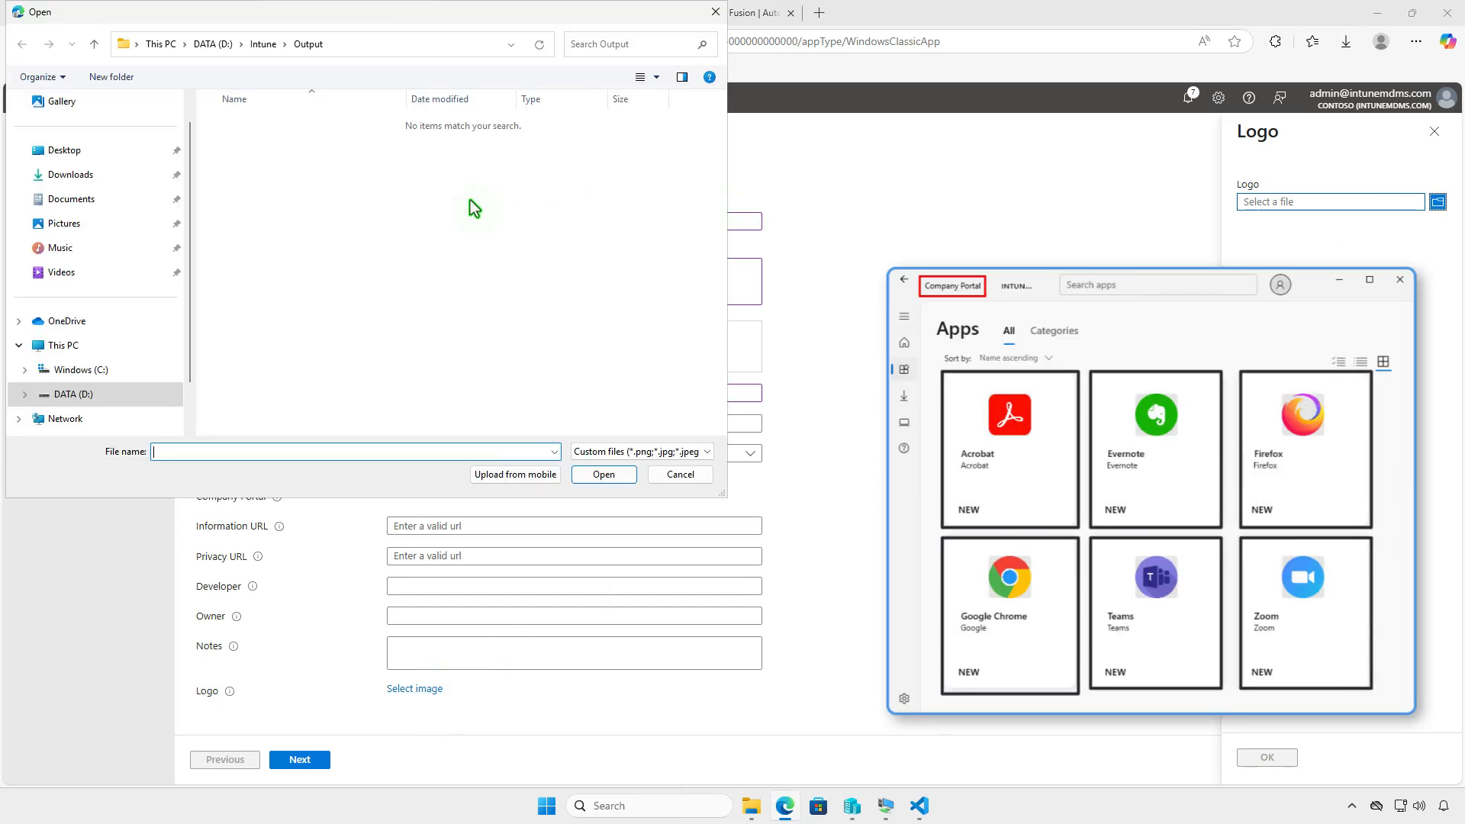
pyautogui.click(150, 174)
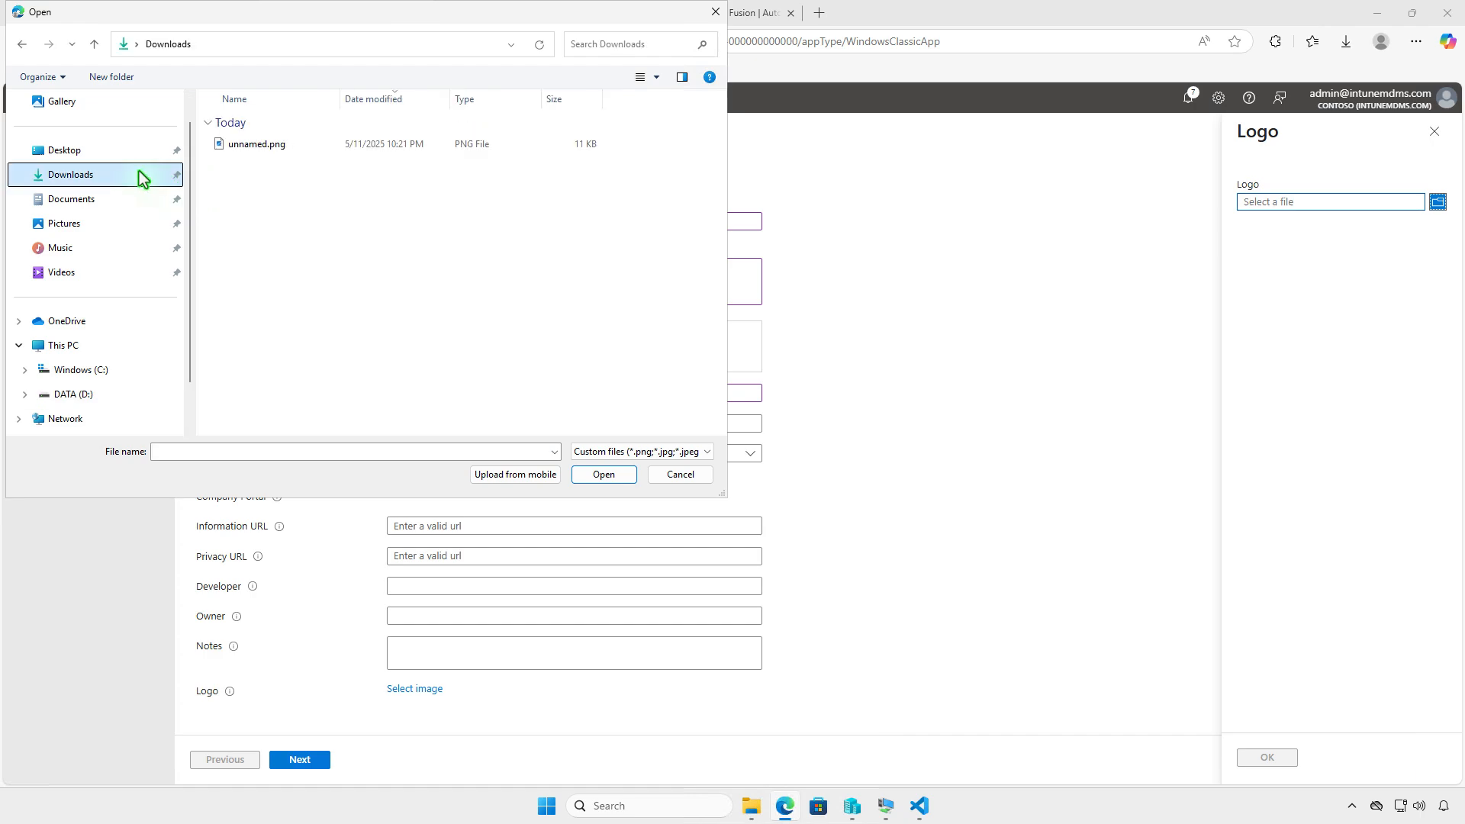
pyautogui.click(275, 145)
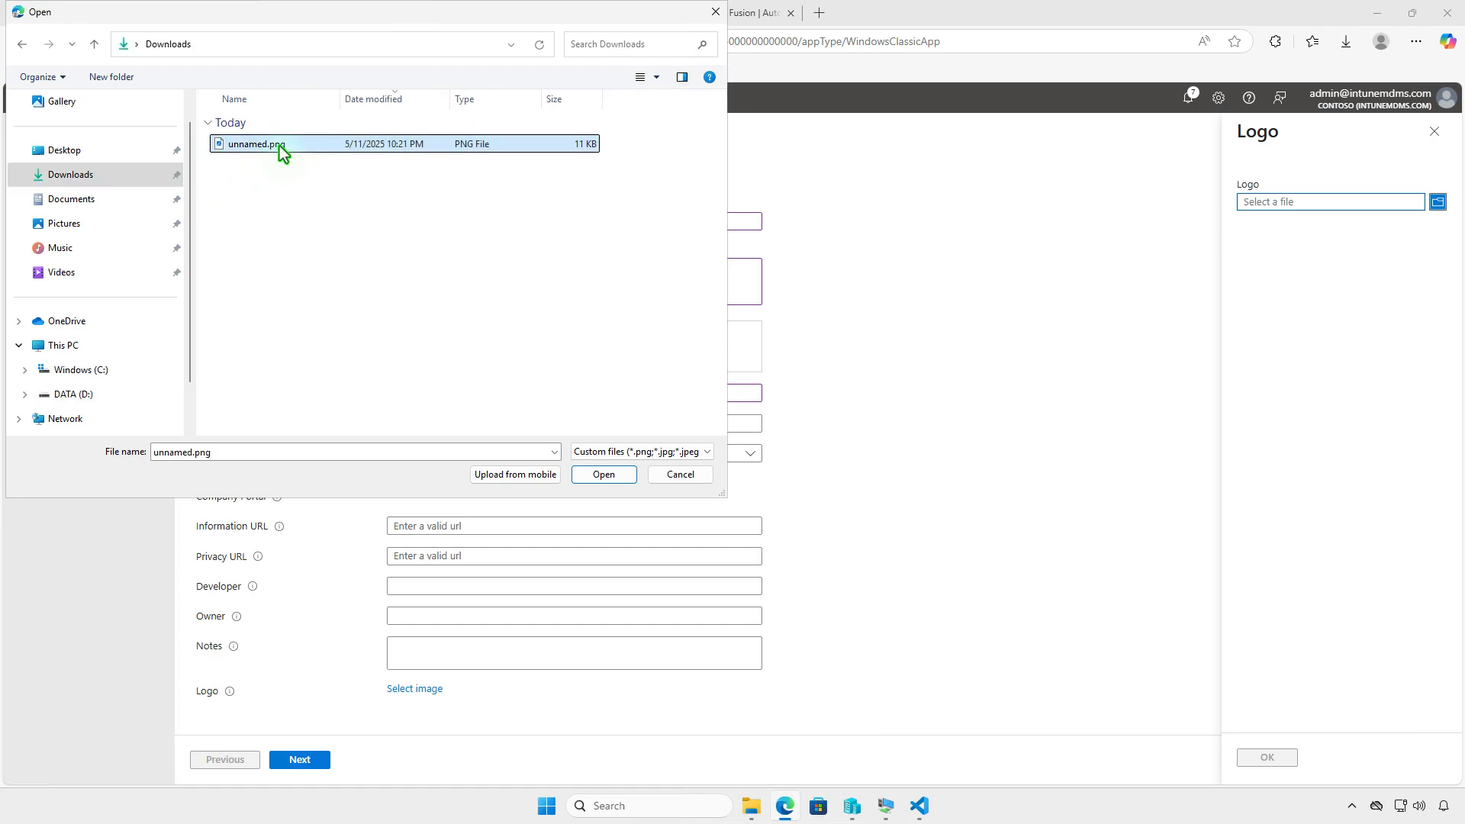
pyautogui.click(603, 477)
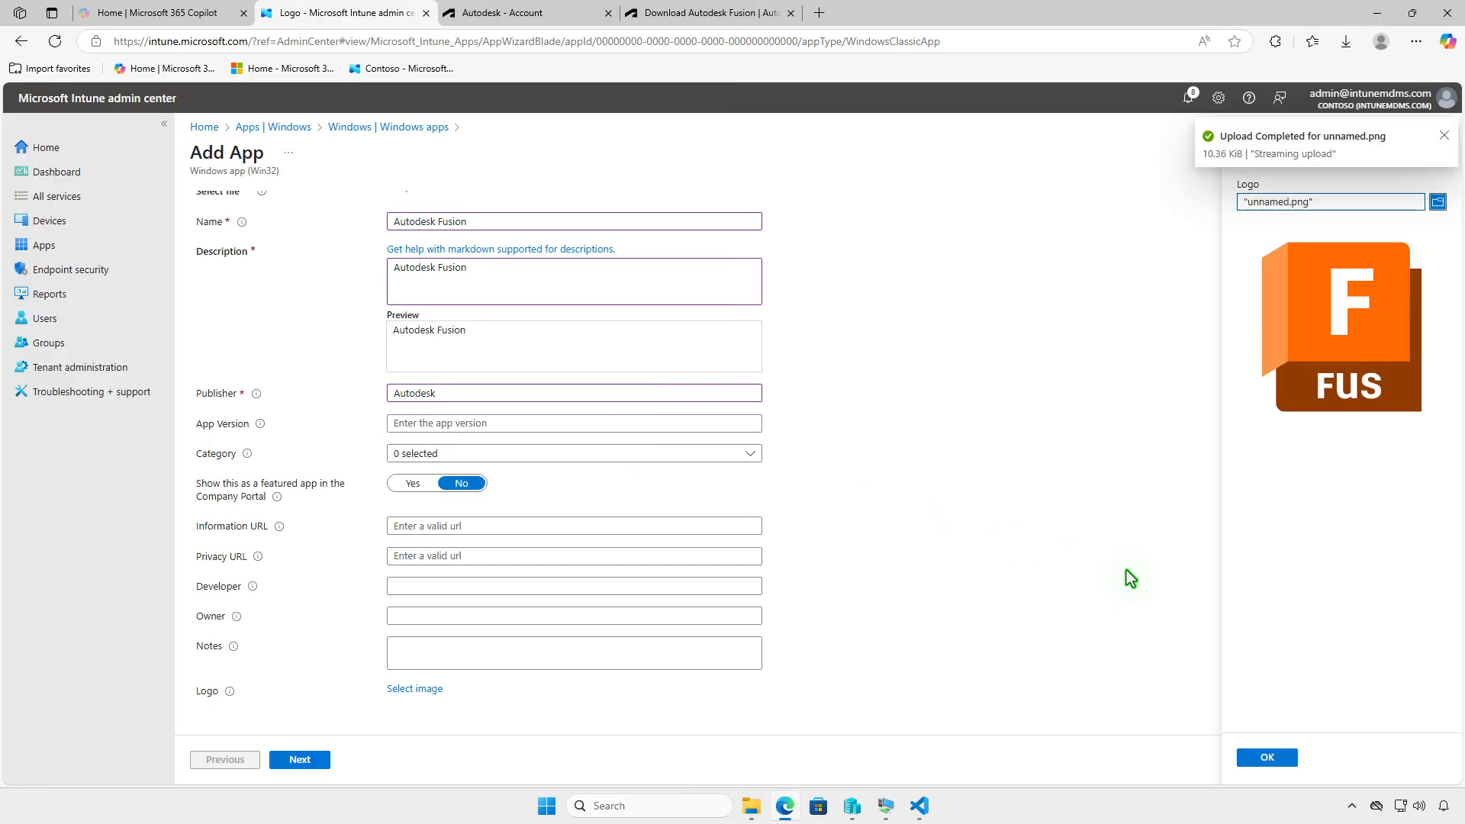
pyautogui.click(1266, 758)
pyautogui.scroll(-2, 880, 560)
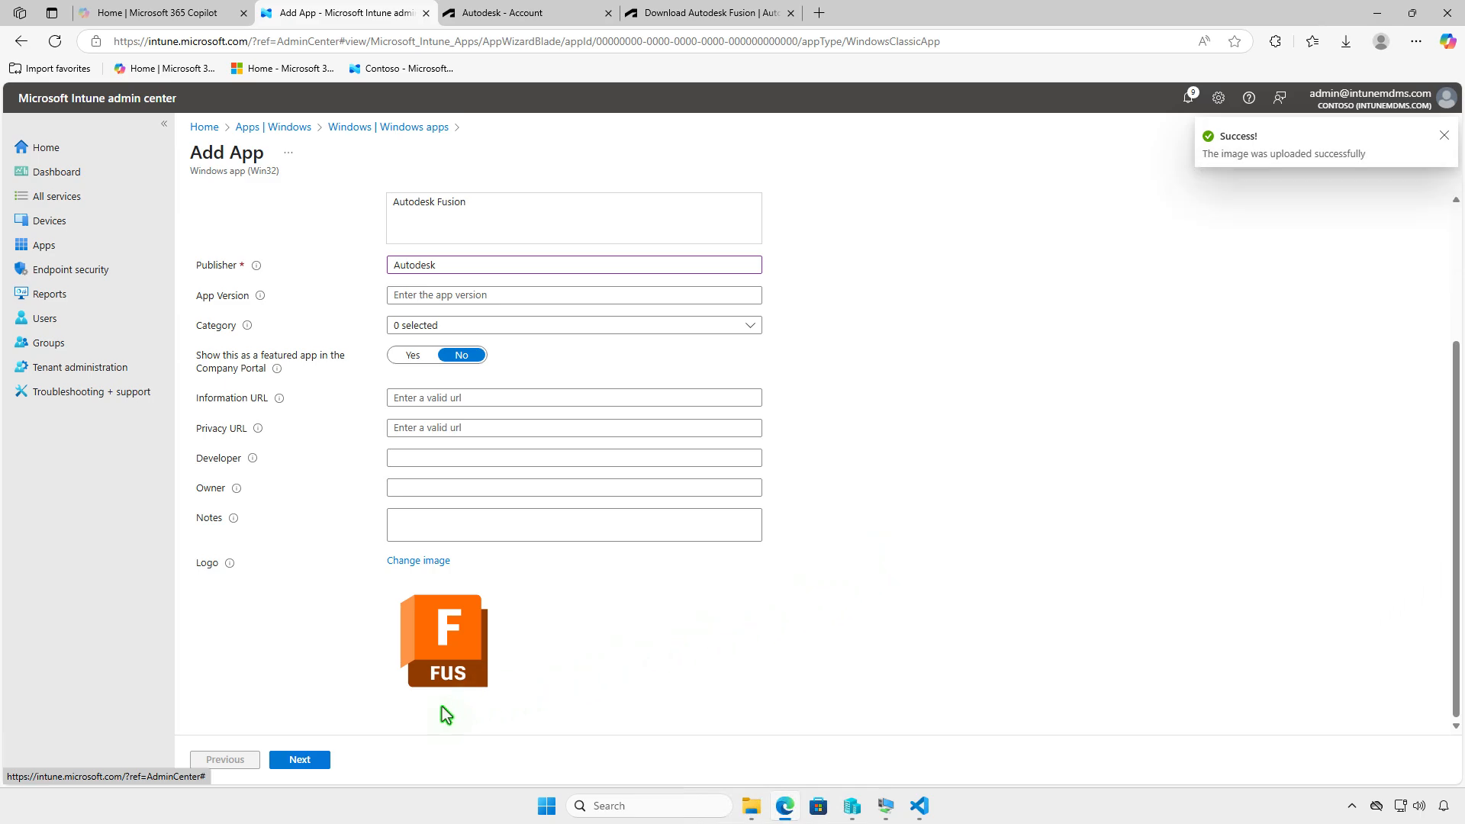
pyautogui.click(314, 758)
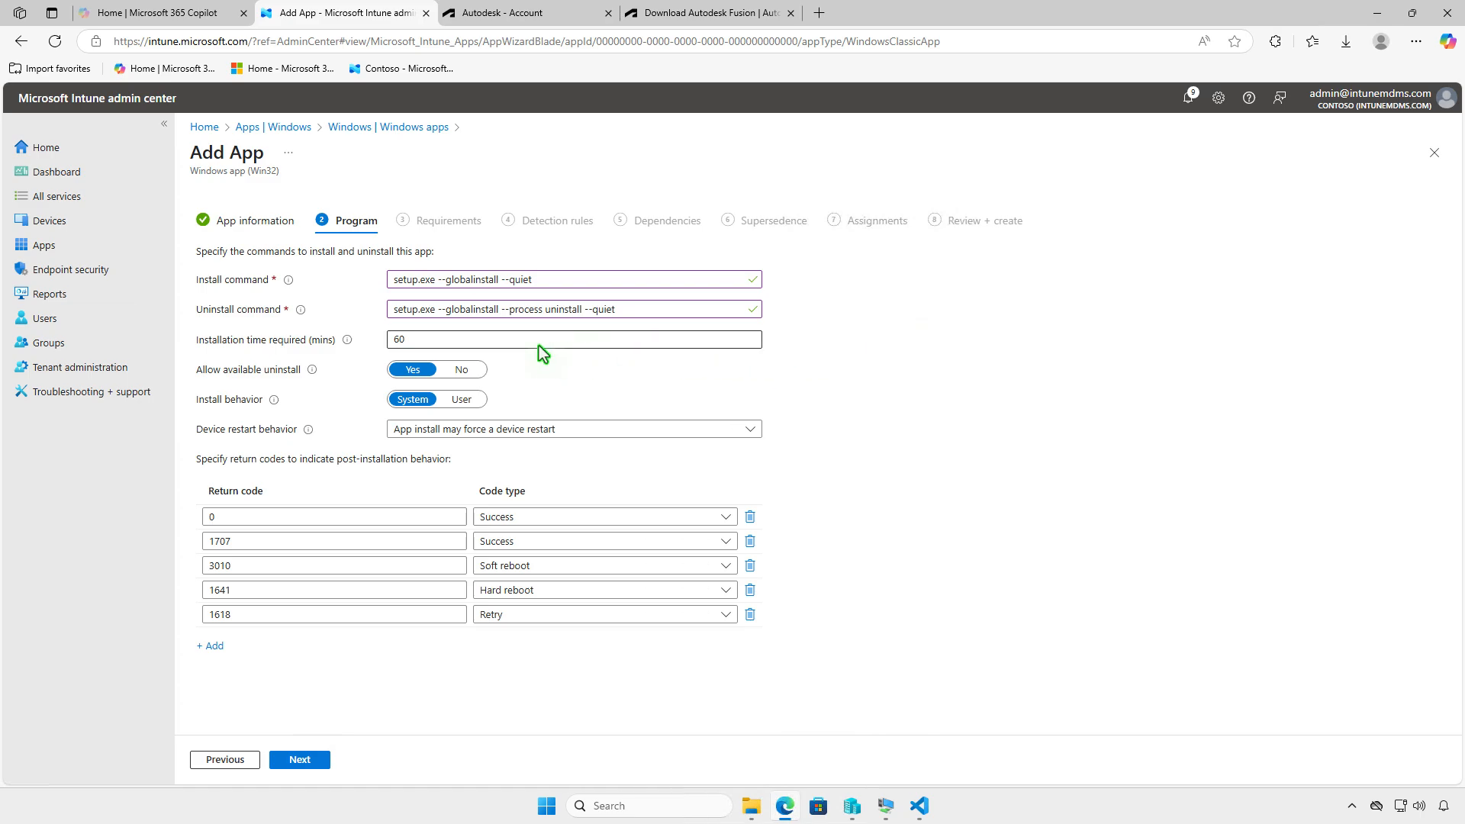
# - Set the required installation time to 120 minutes and continue to the requirements
pyautogui.click(420, 342)
pyautogui.doubleClick(393, 340)
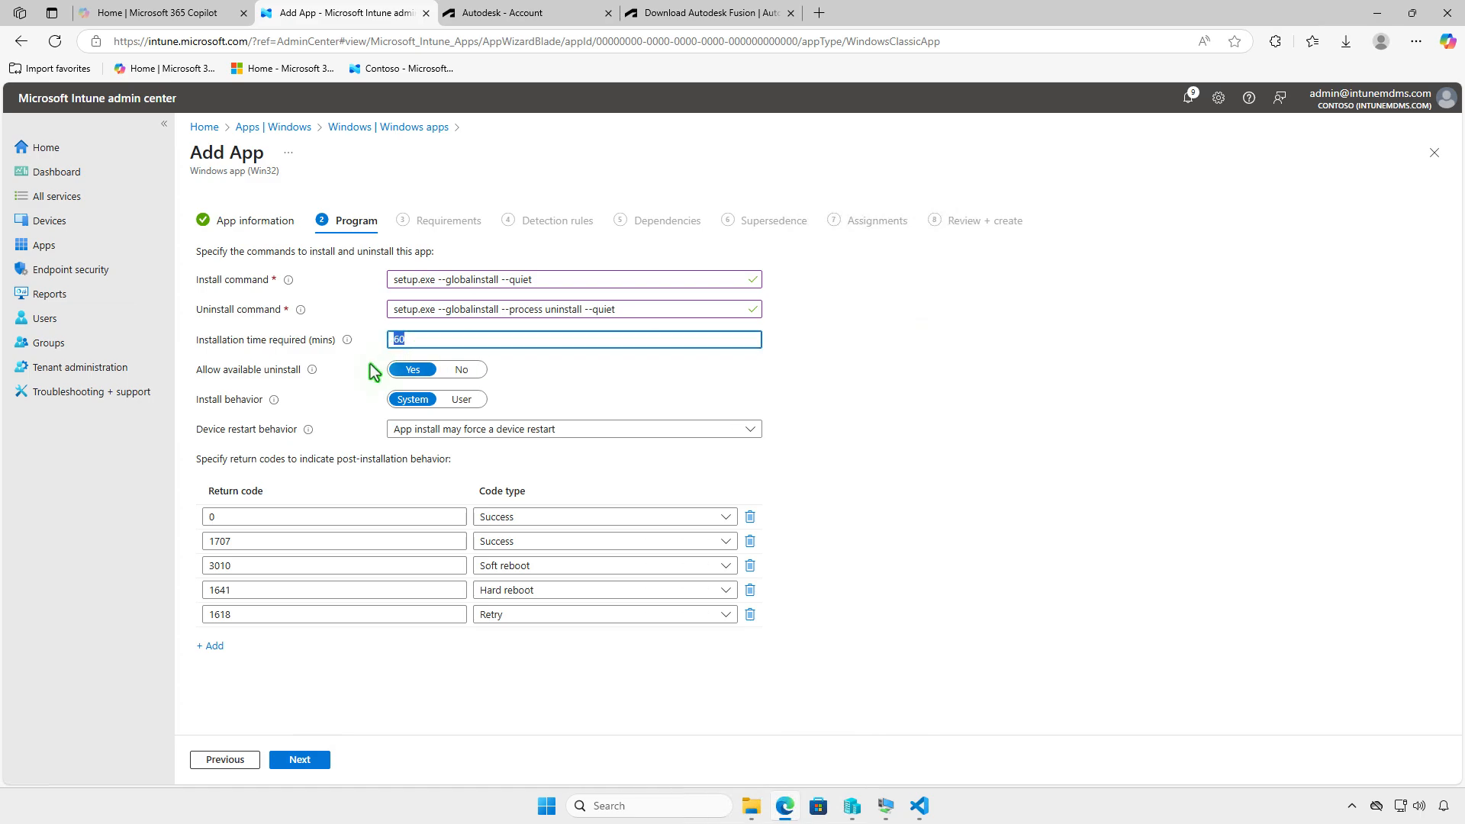
pyautogui.write('120')
pyautogui.click(318, 757)
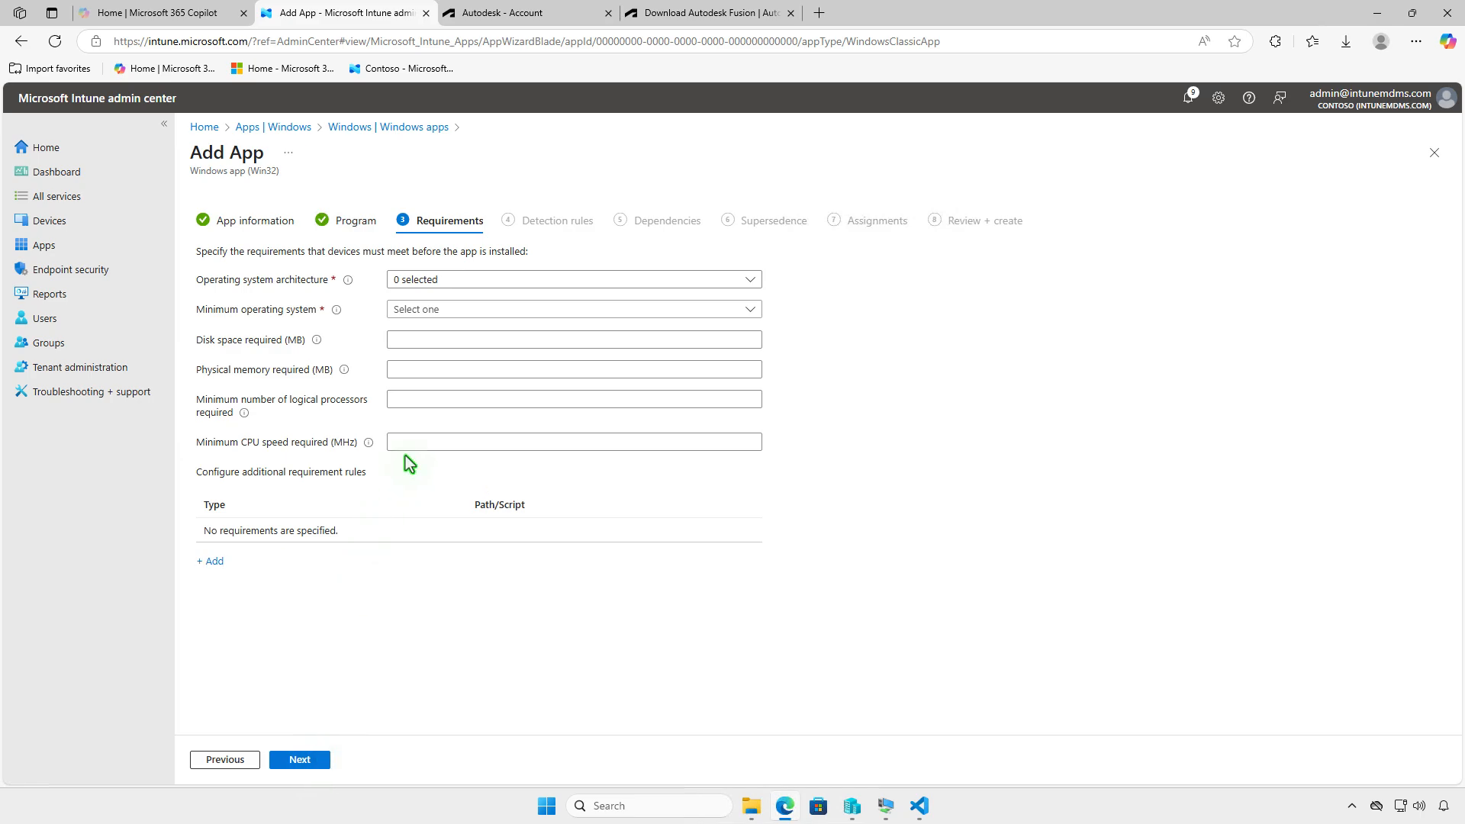
# - Require 64-bit operating system architecture and Windows 10 1607 as the minimum operating system, and continue to the detection rules
pyautogui.click(561, 278)
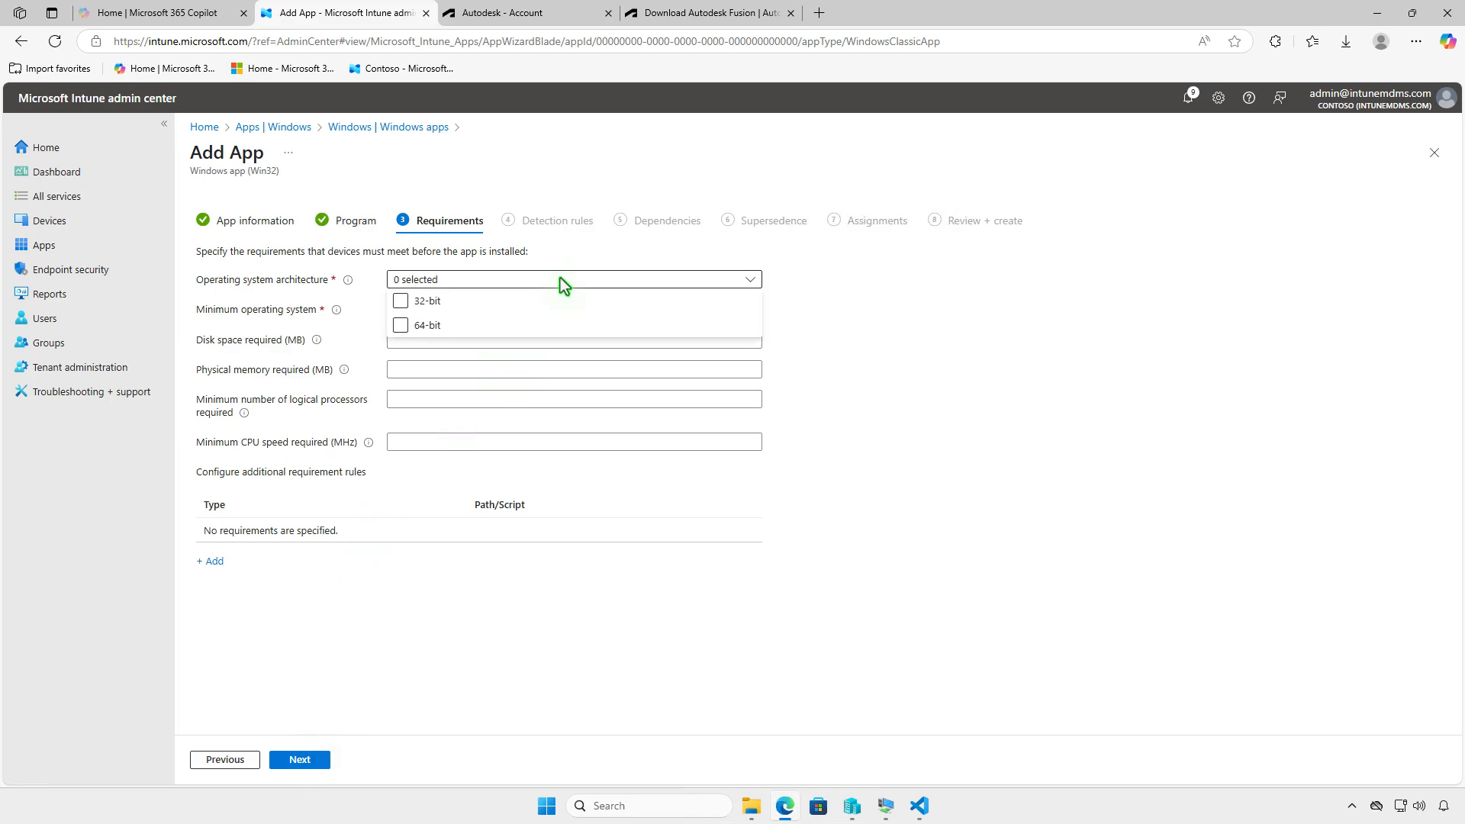
pyautogui.click(514, 325)
pyautogui.click(367, 333)
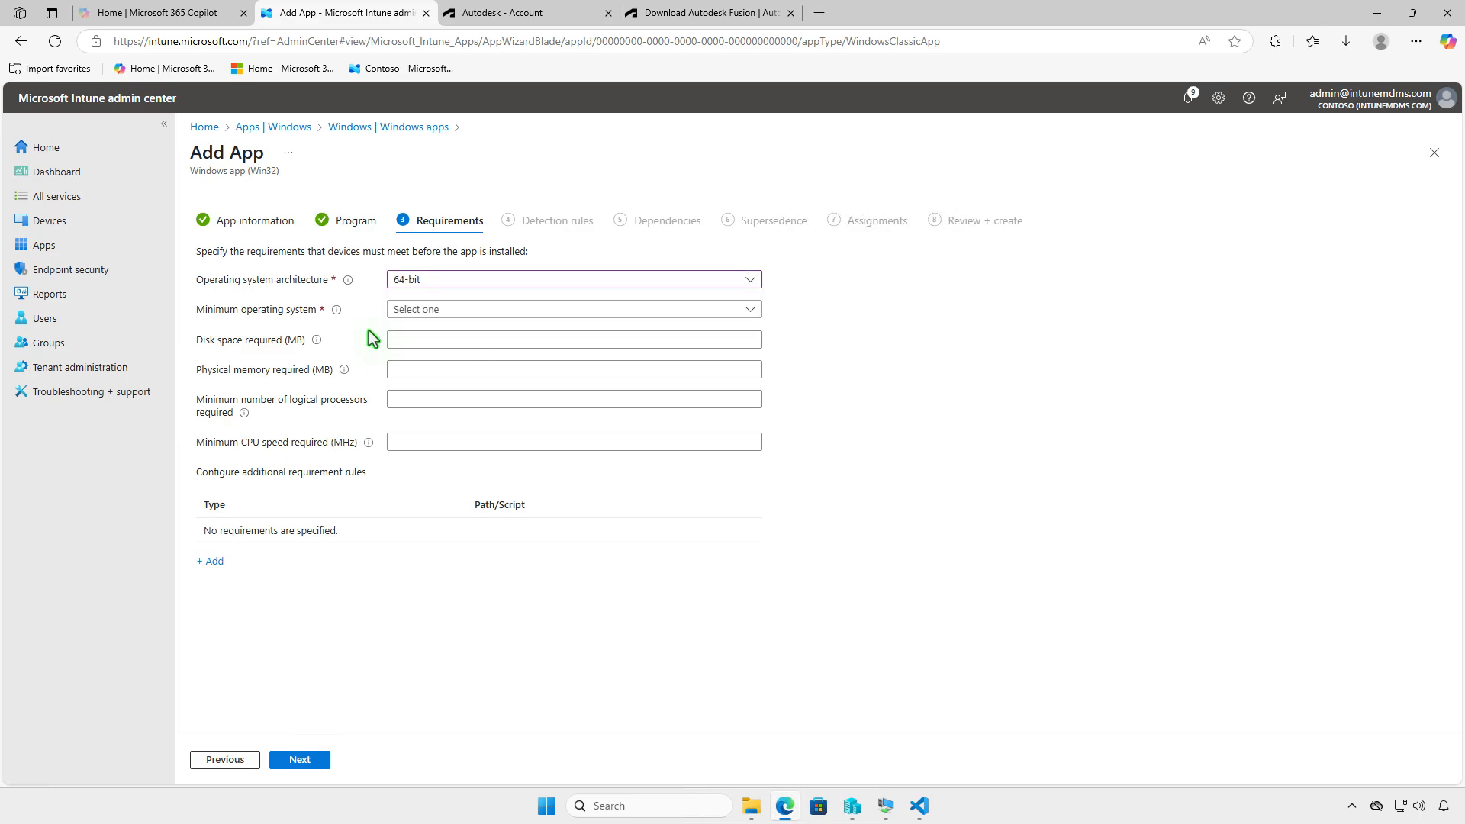
pyautogui.click(511, 310)
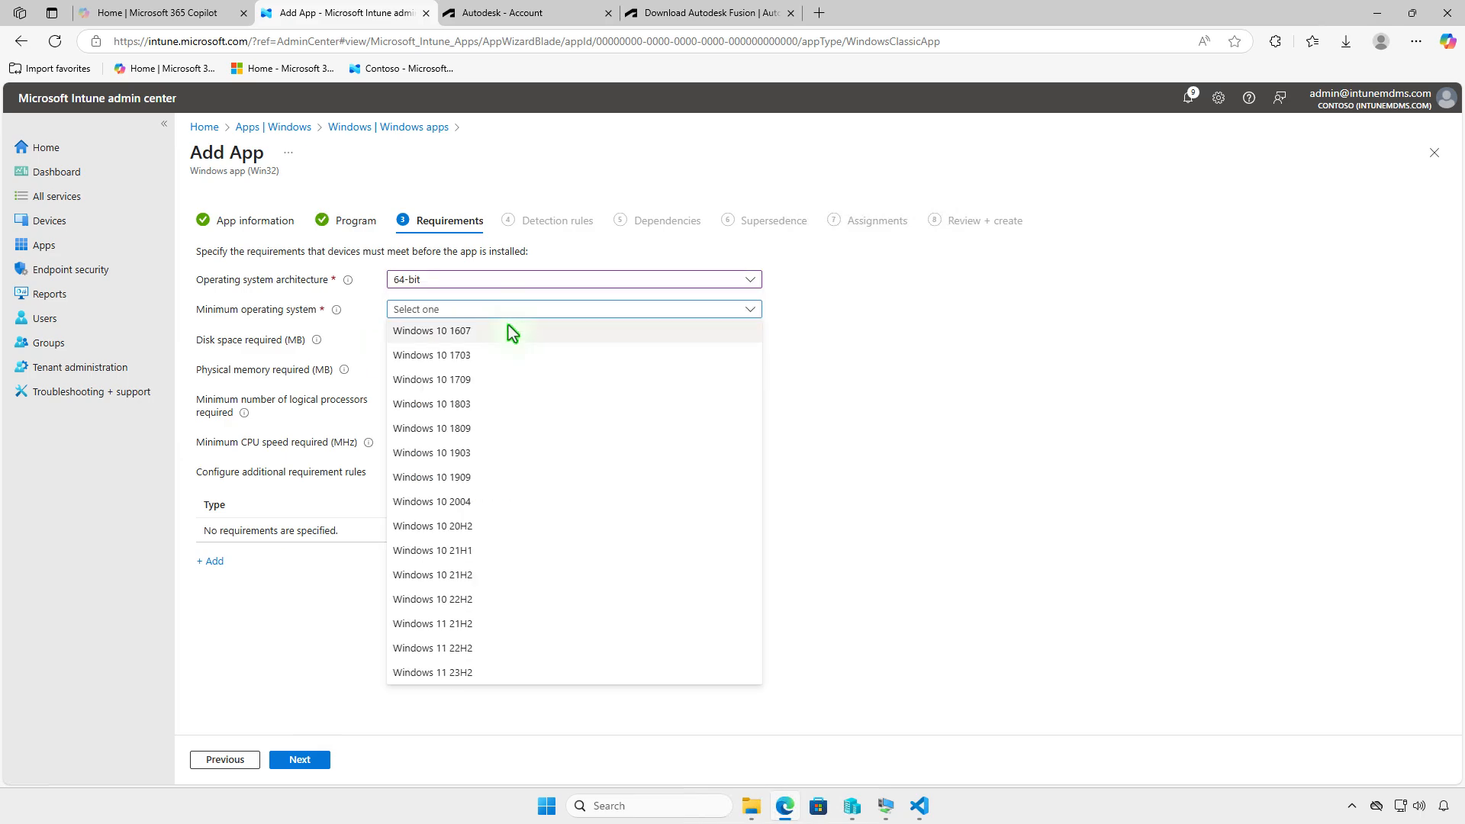
pyautogui.click(510, 331)
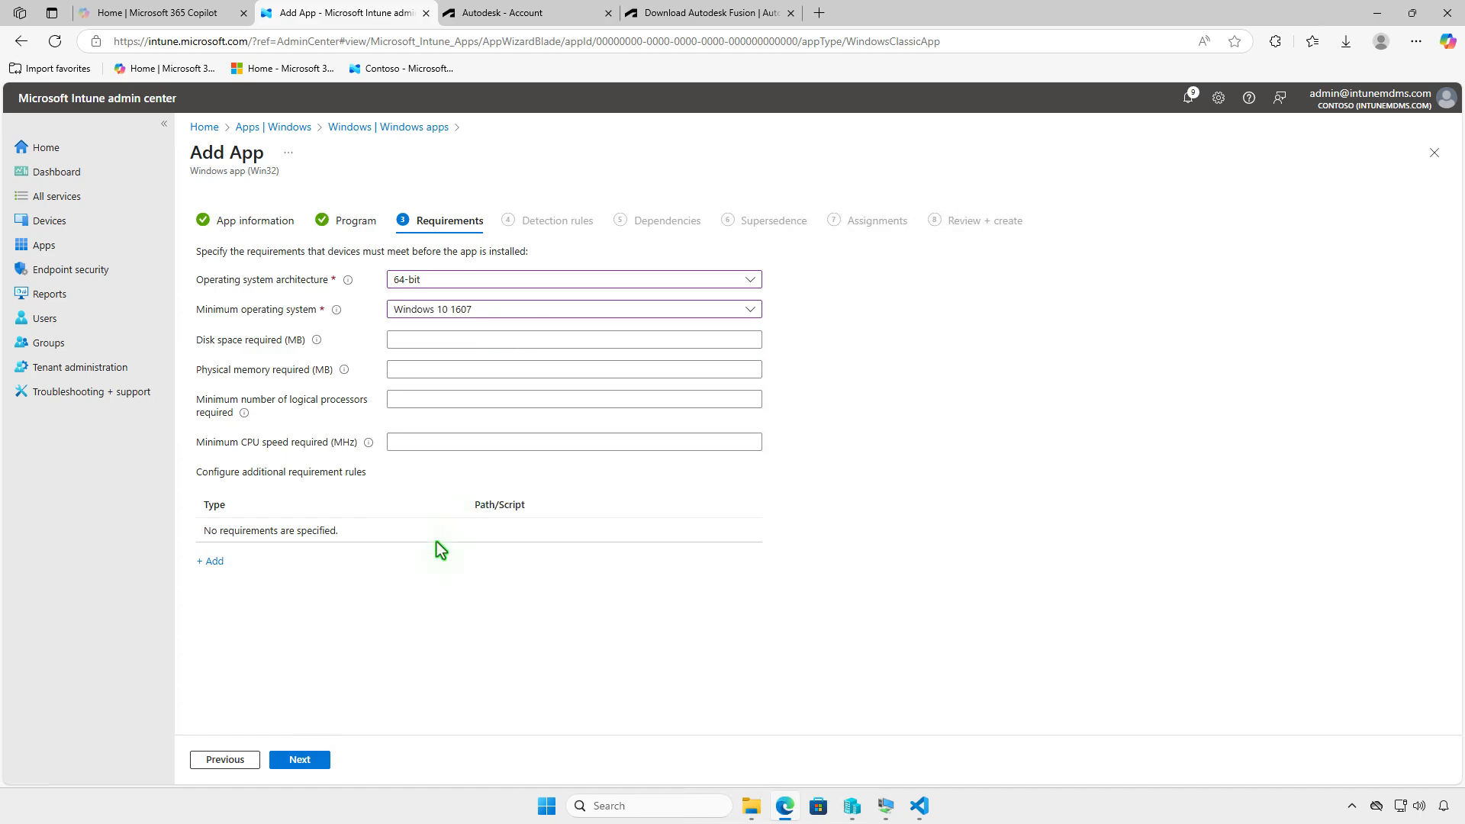
pyautogui.click(316, 759)
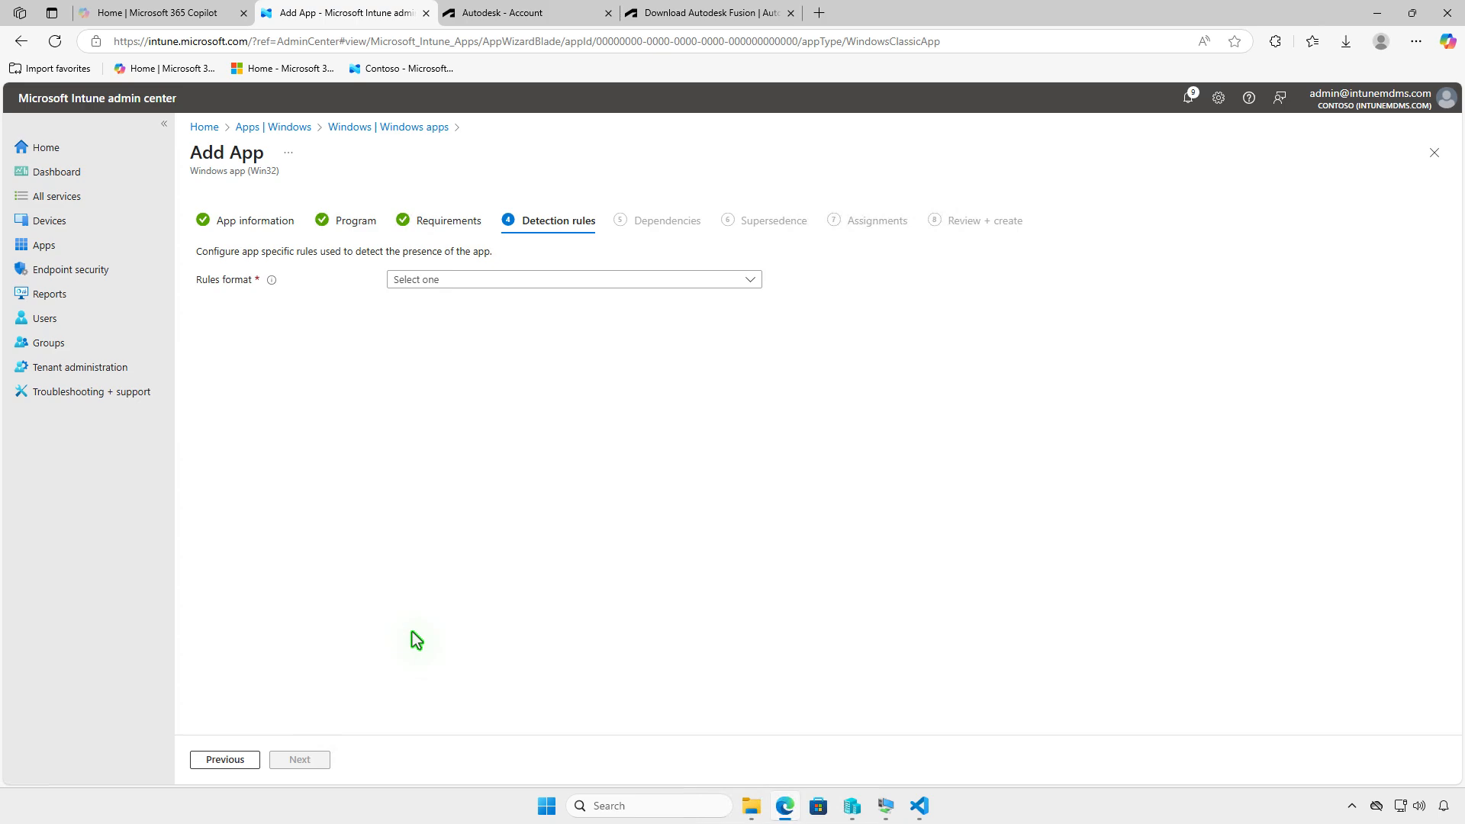
# - Set the rules format to manually configured detection rules and add a rule of type File
pyautogui.click(595, 276)
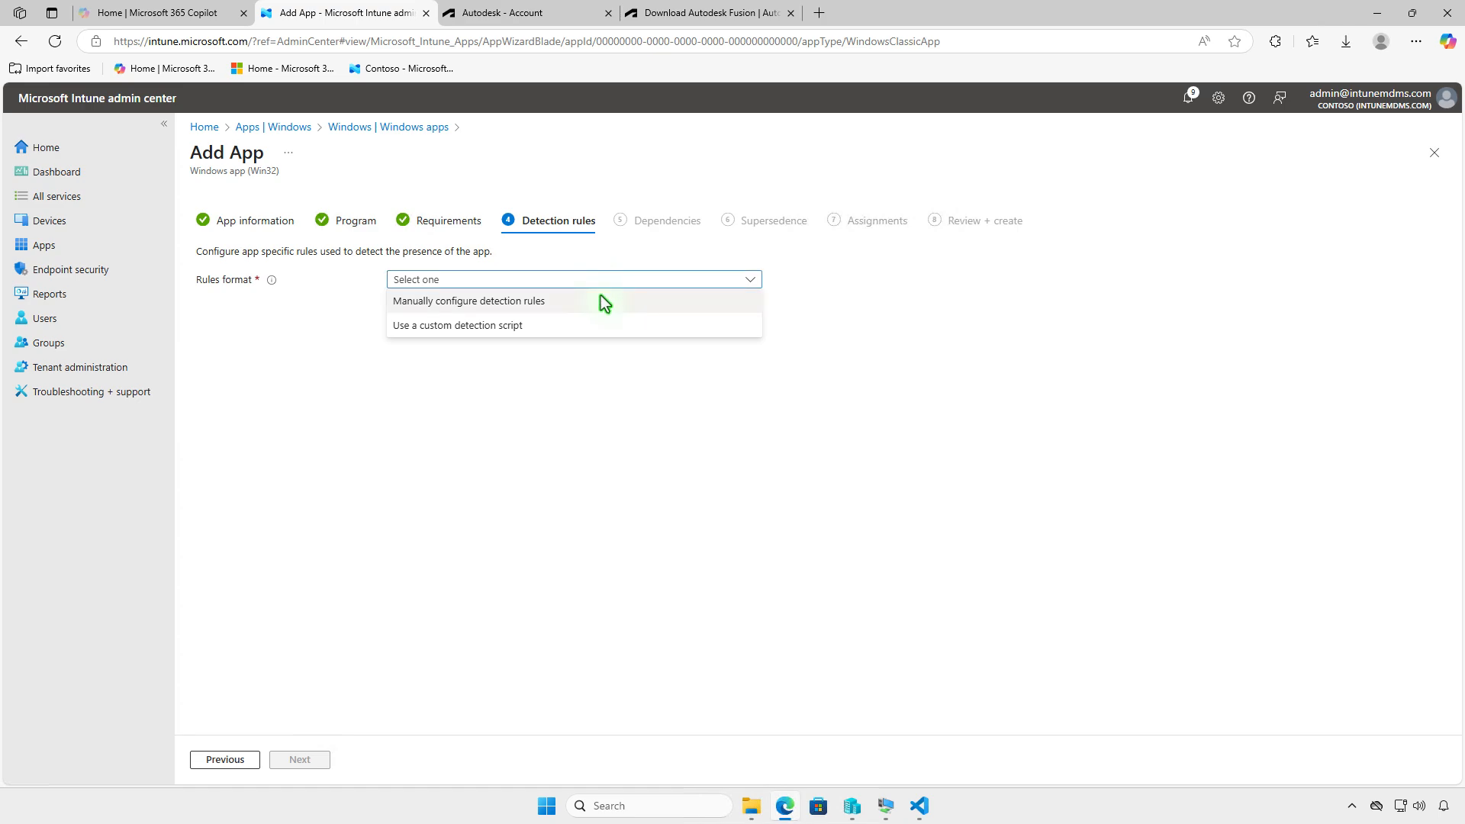
pyautogui.click(602, 298)
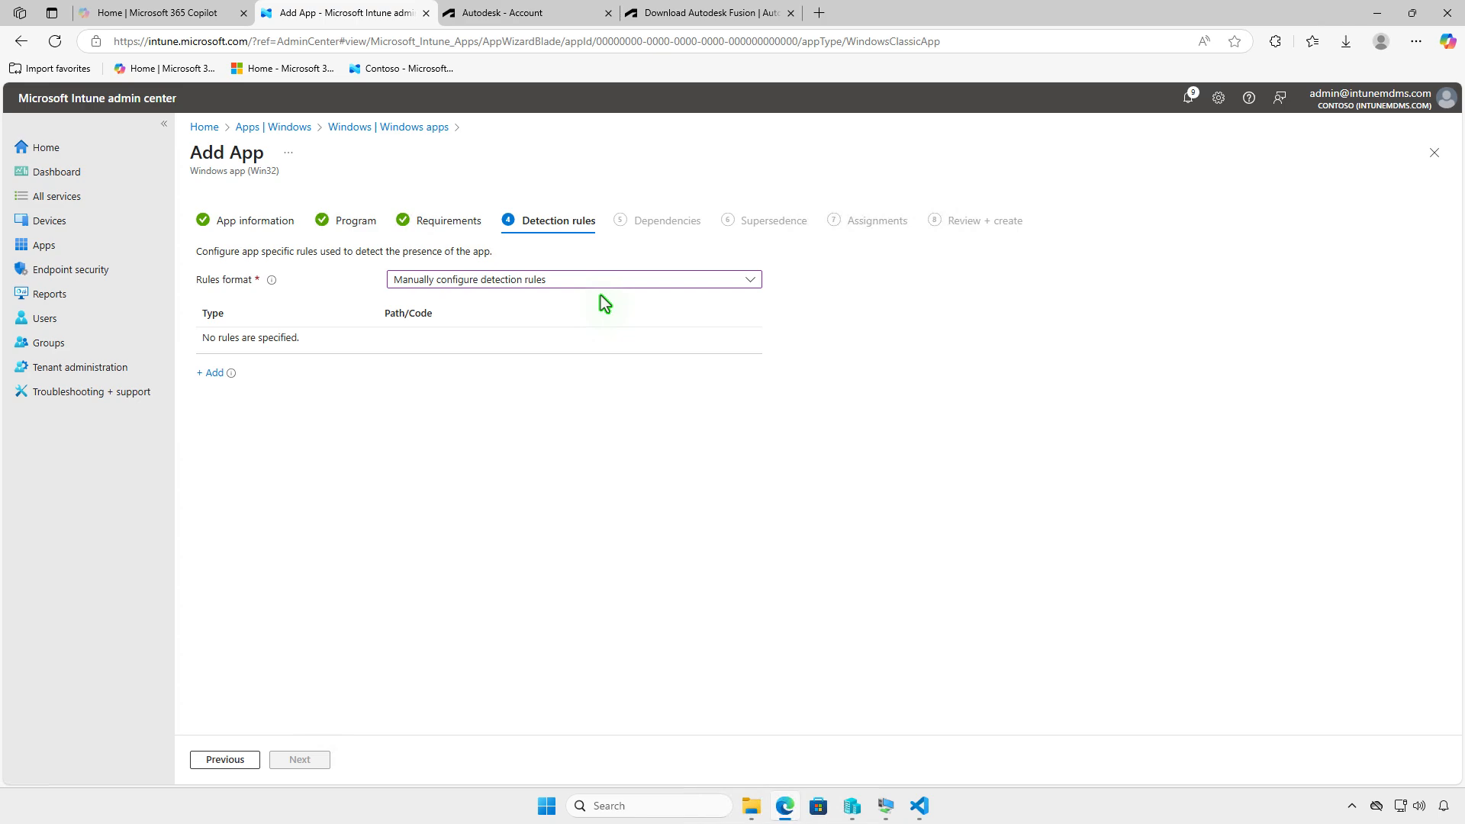
pyautogui.click(216, 374)
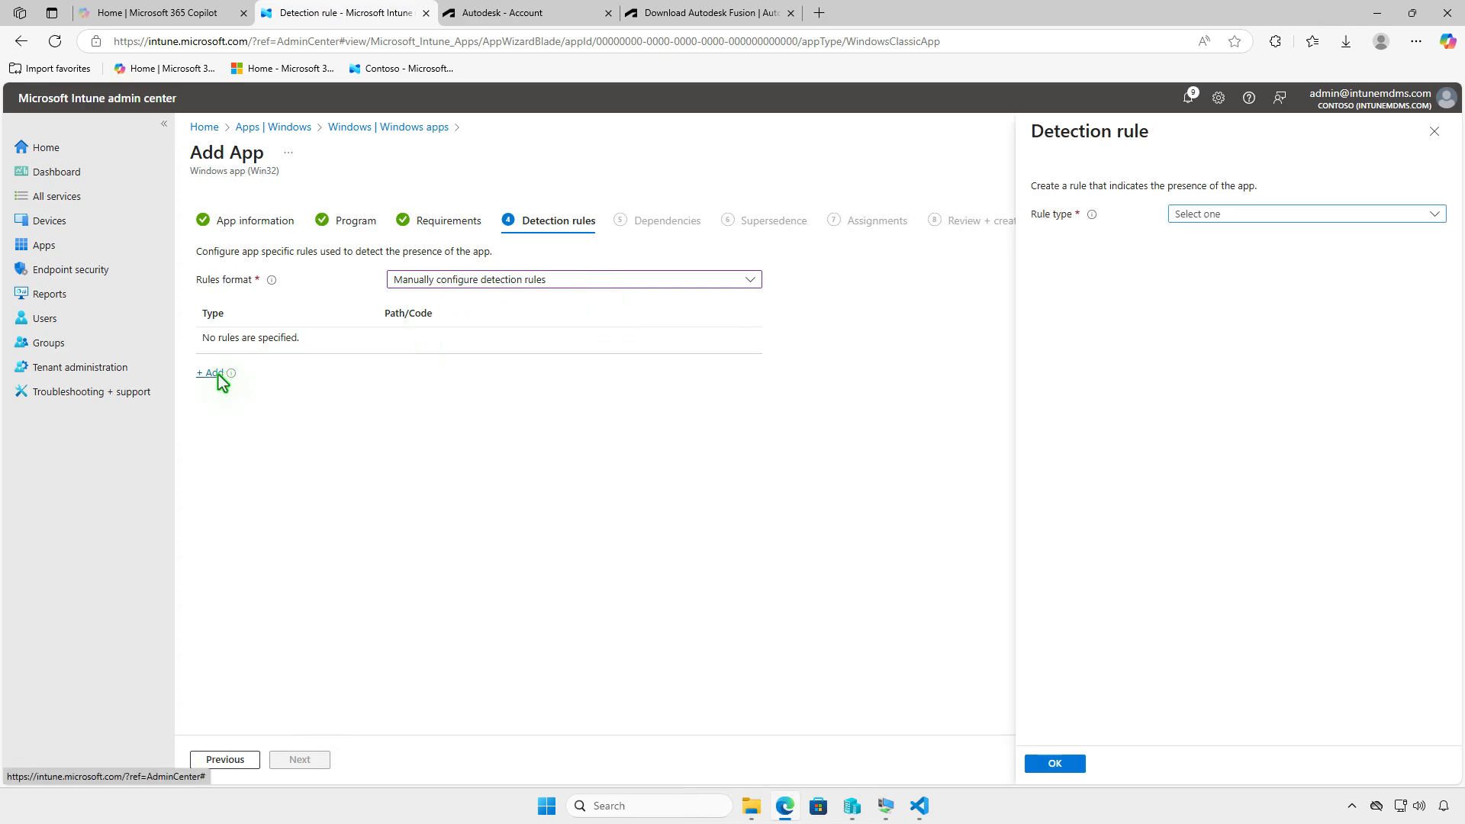
pyautogui.click(1337, 218)
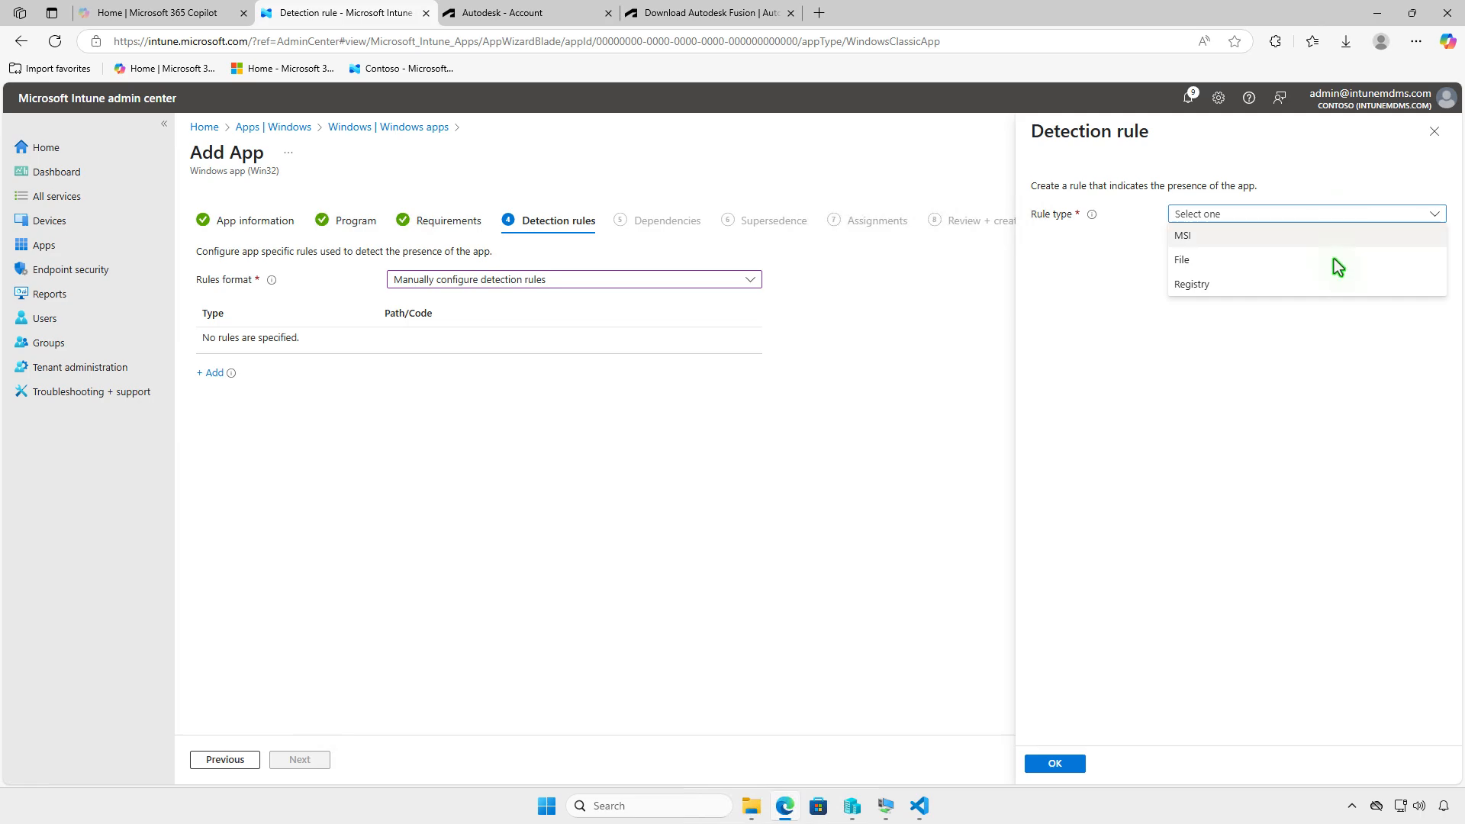
pyautogui.click(1334, 260)
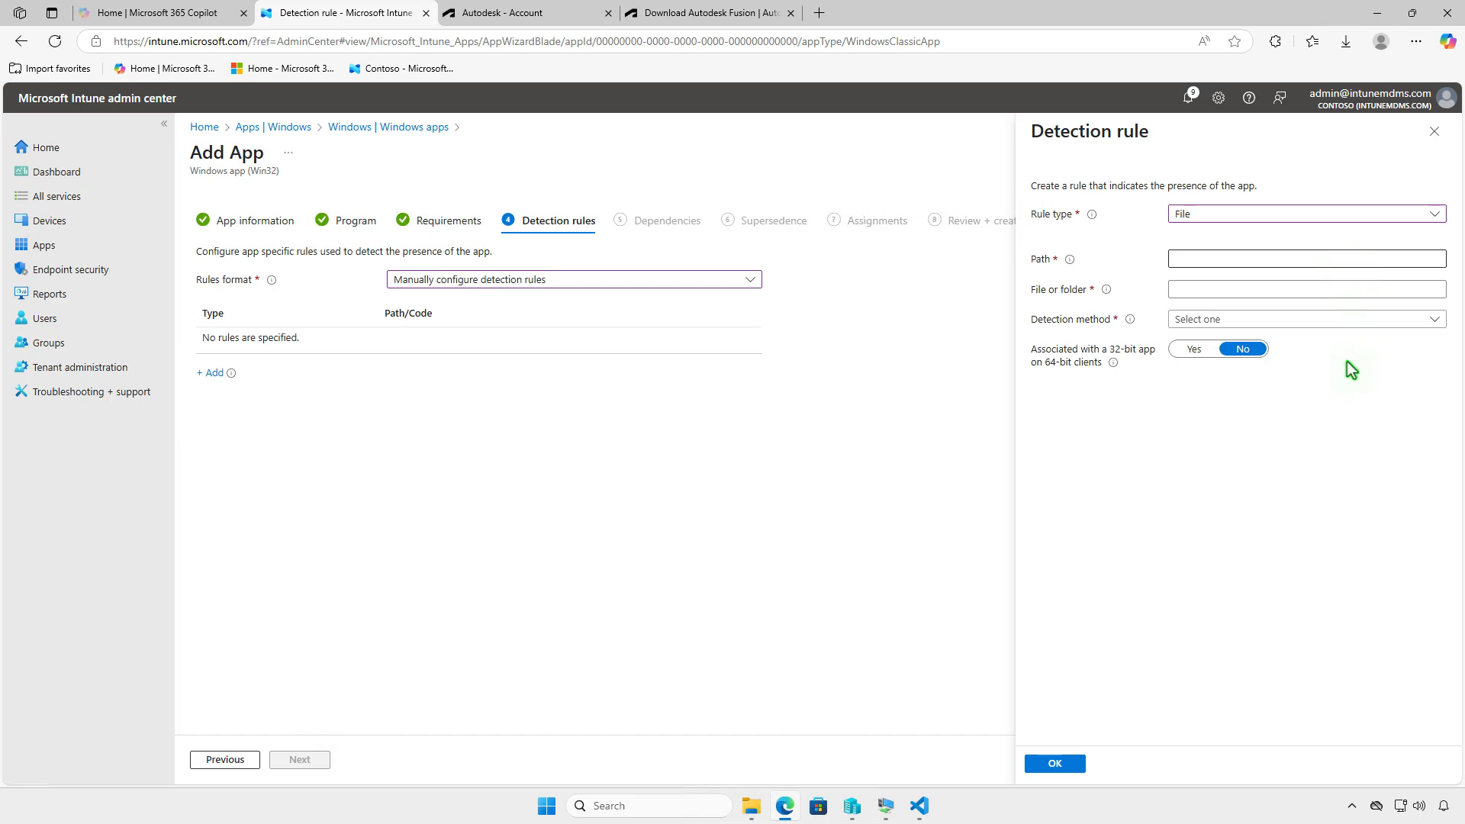
pyautogui.write('%ProgramFiles%\\Autodesk\\webdeploy\\production\\6a0c9611291d45bb9226980209917c3d')
pyautogui.press('Tab')
pyautogui.write('FusionLauncher.exe')
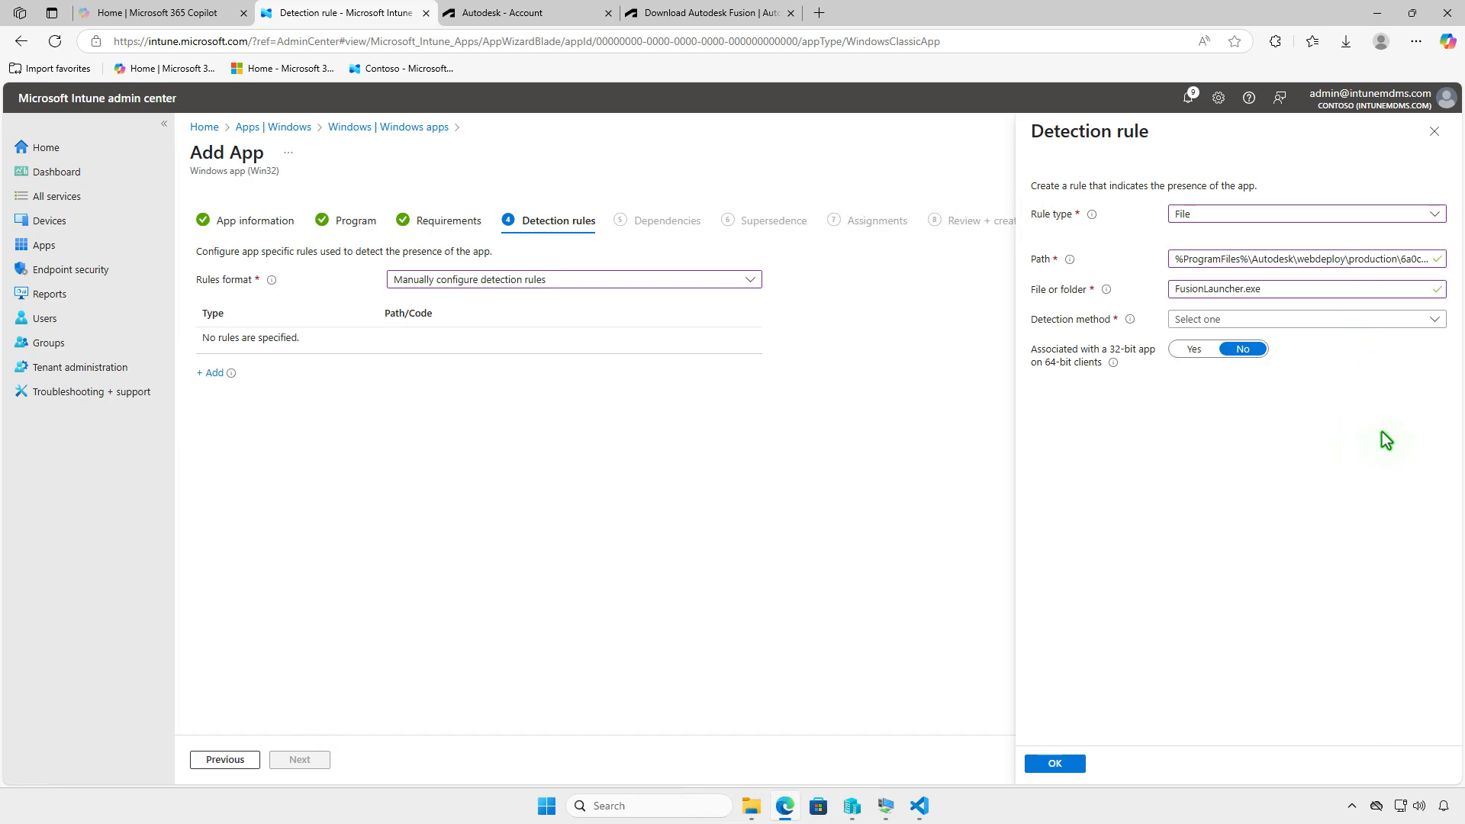
pyautogui.click(1344, 318)
pyautogui.click(1344, 343)
pyautogui.click(1055, 763)
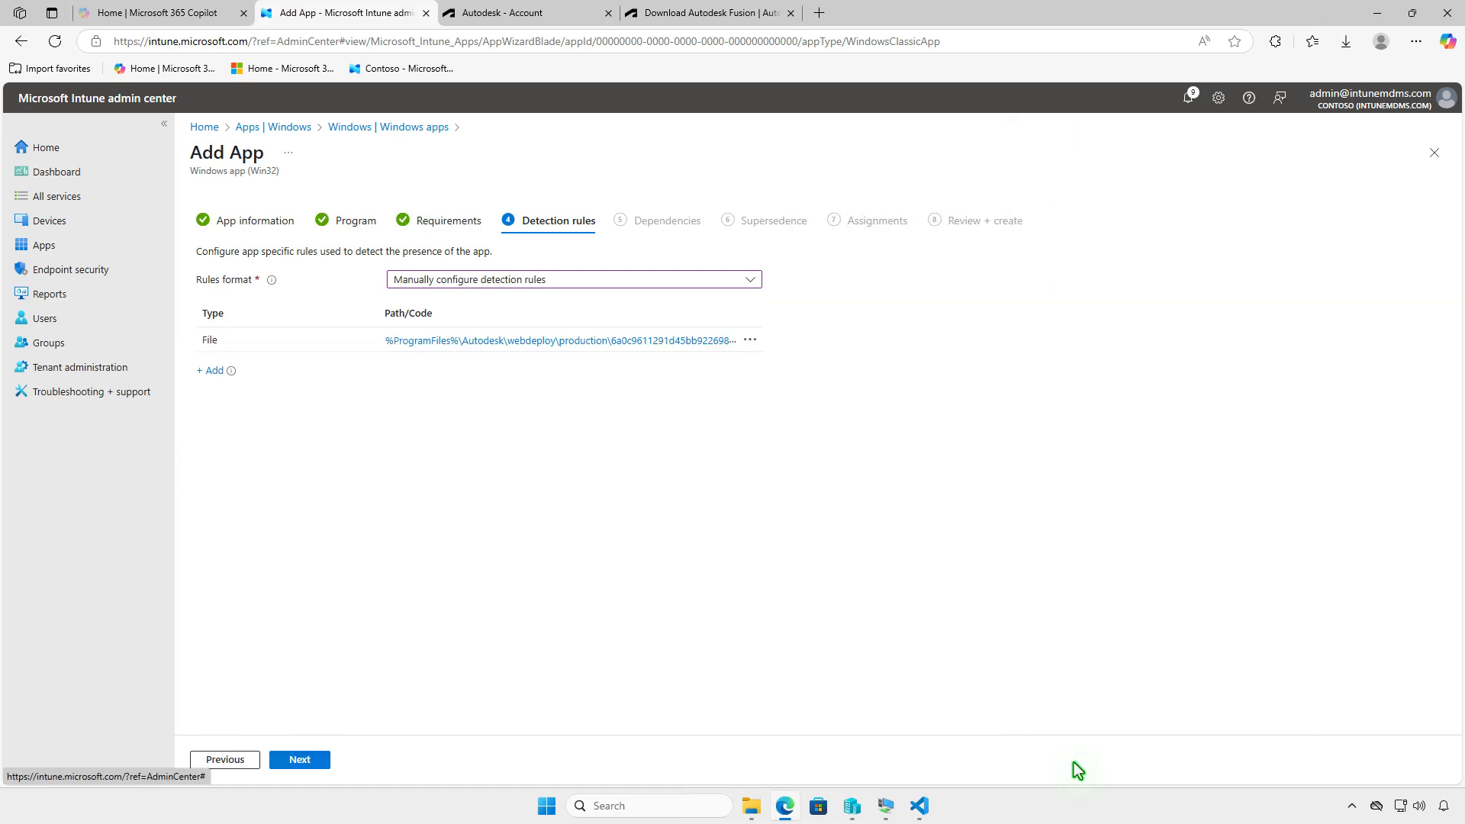
# - Leave dependencies and supersedence empty and continue to the app's assignments
pyautogui.click(295, 761)
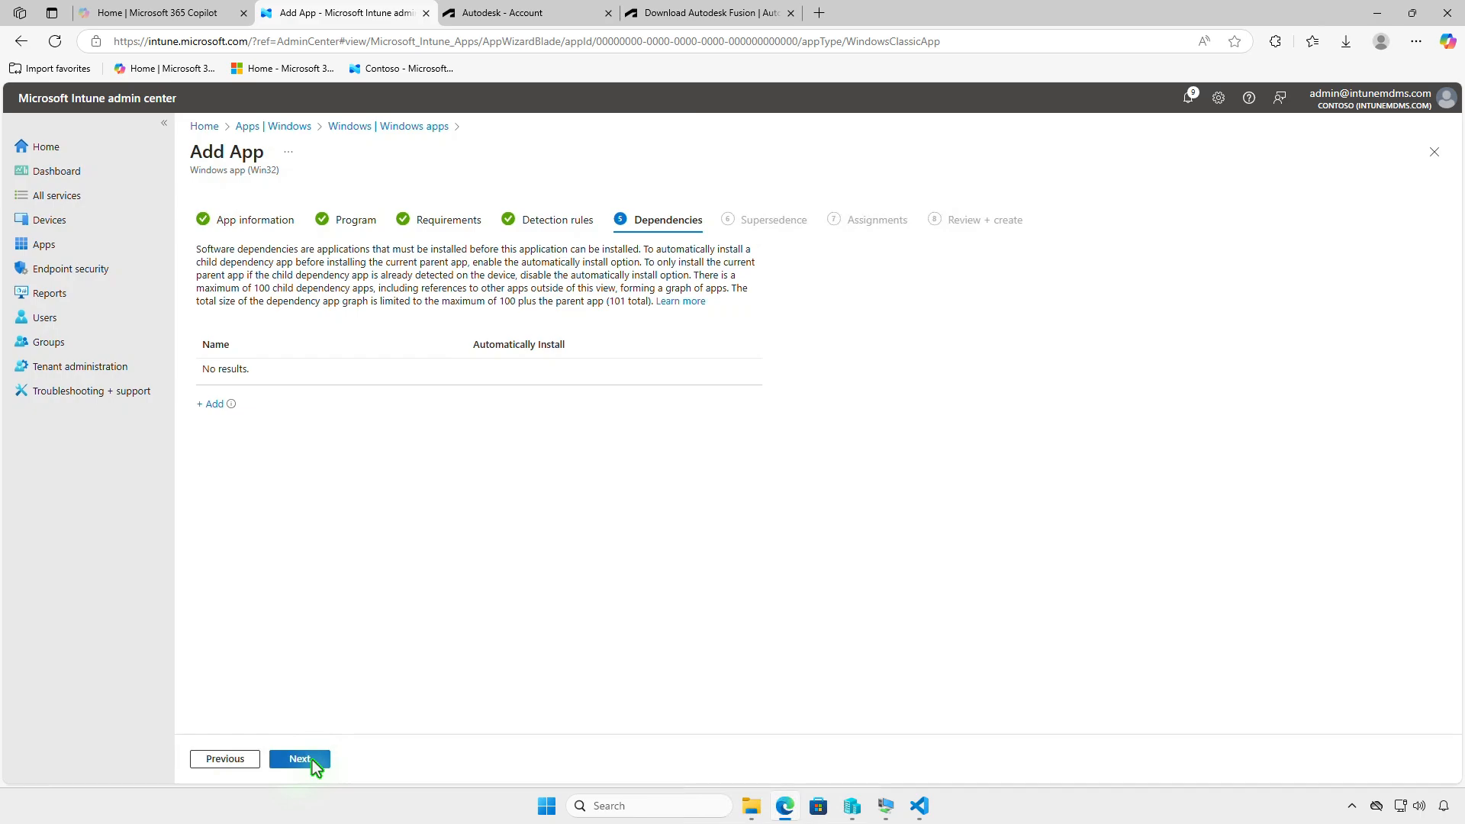
pyautogui.click(315, 761)
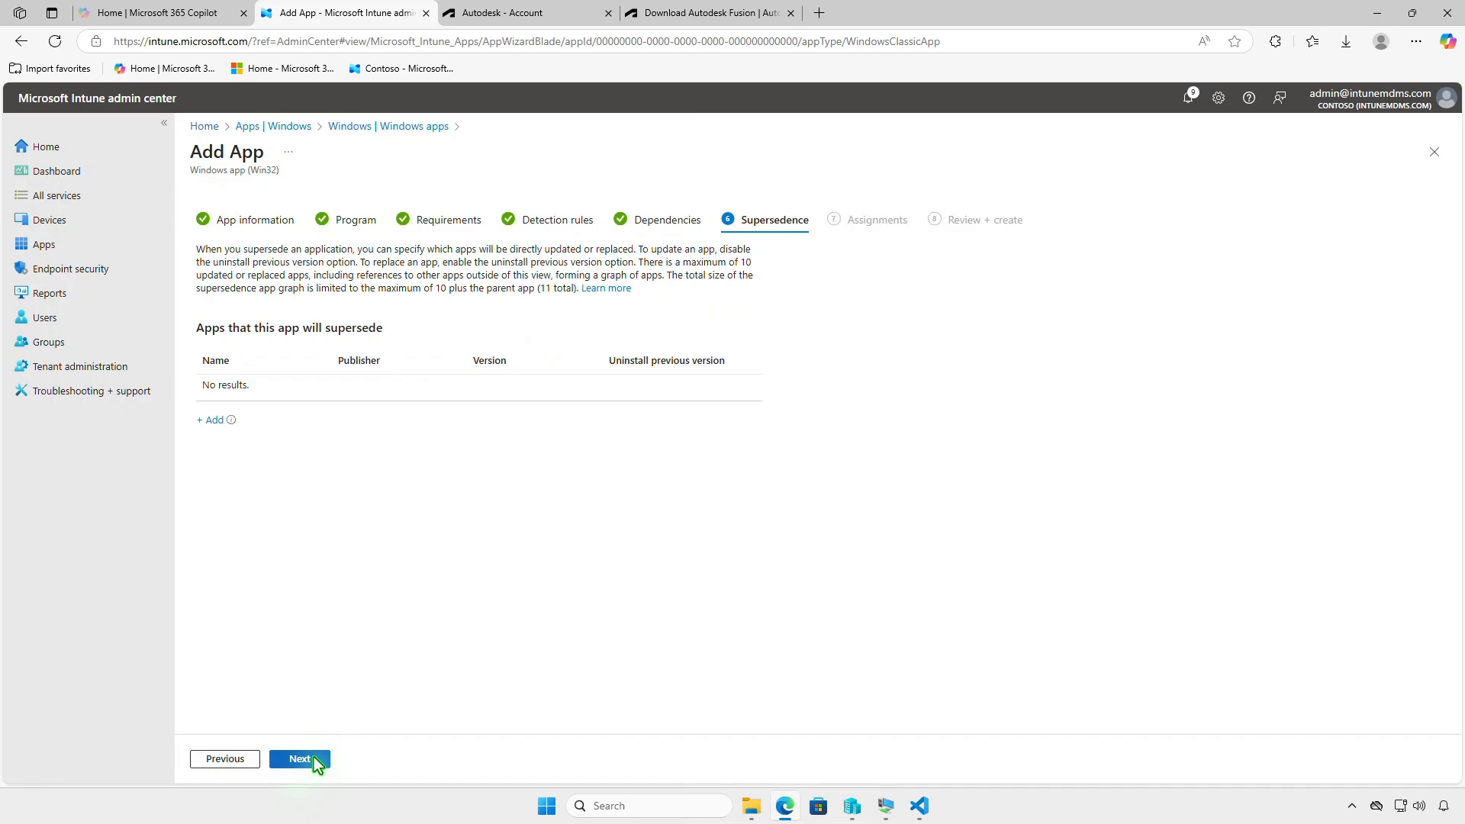
pyautogui.click(313, 759)
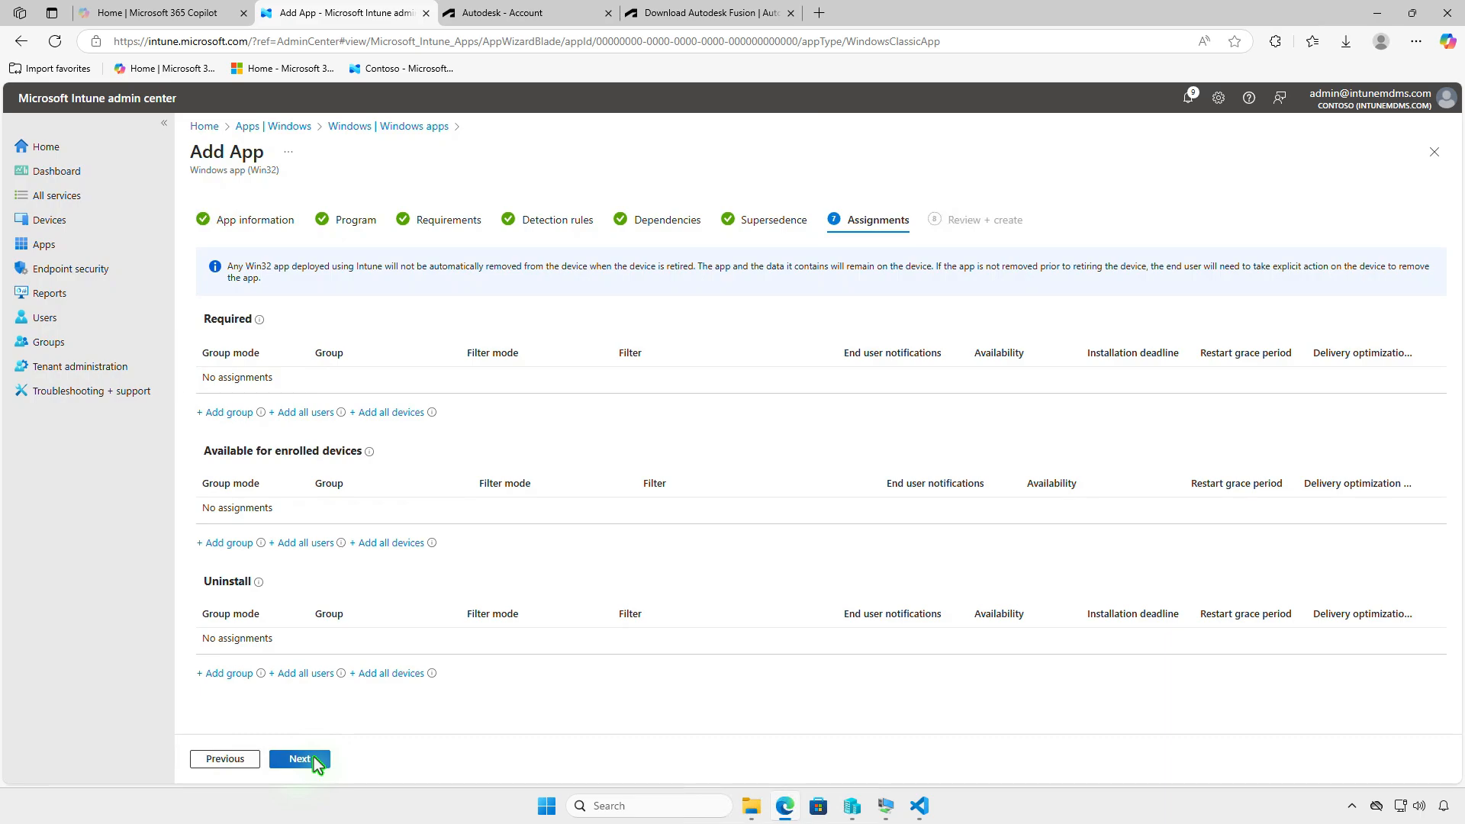
# - Add the Test_Devices group to the app's required assignments
pyautogui.click(242, 413)
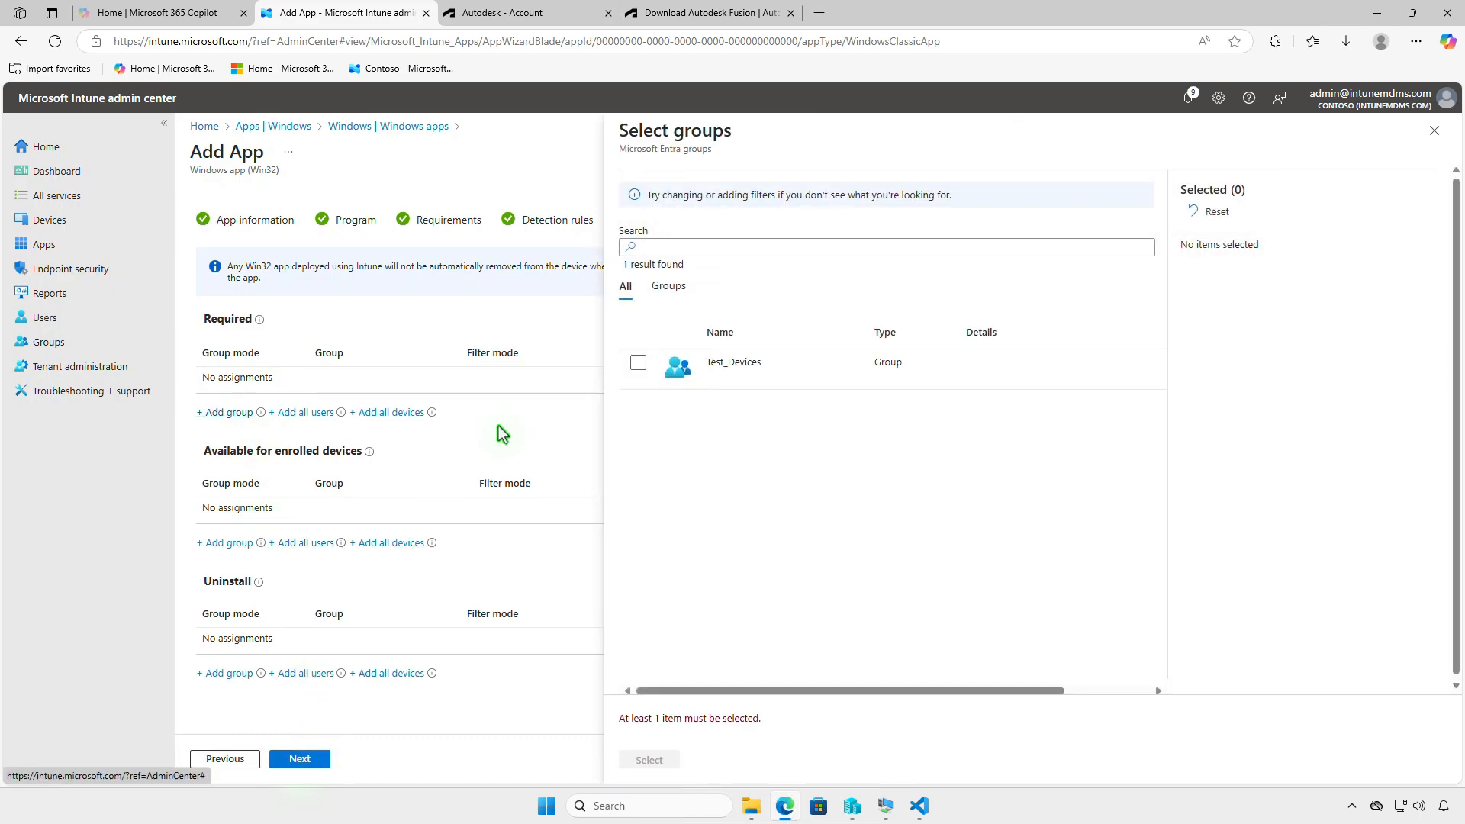
pyautogui.click(638, 363)
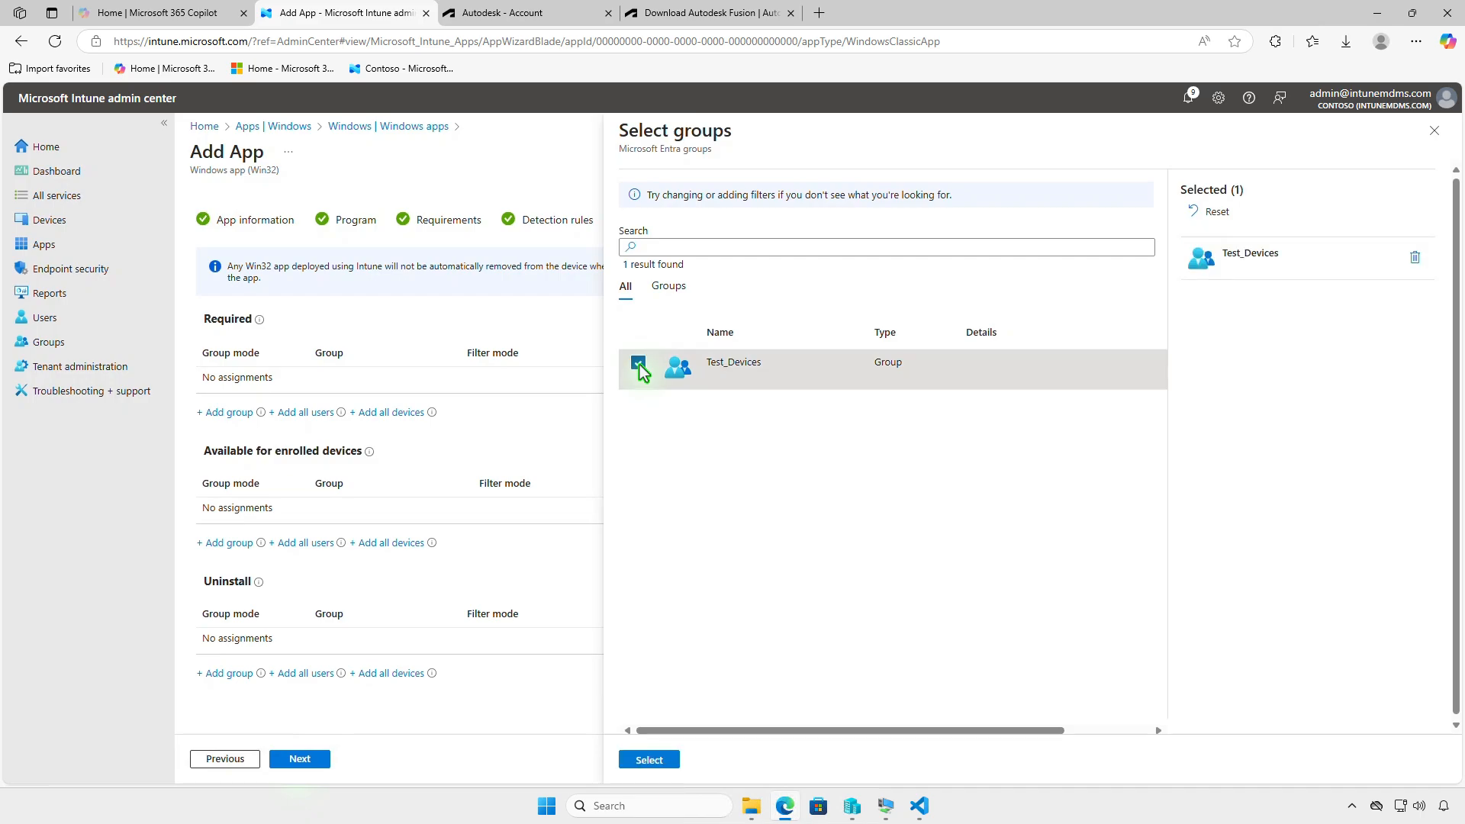
pyautogui.click(660, 760)
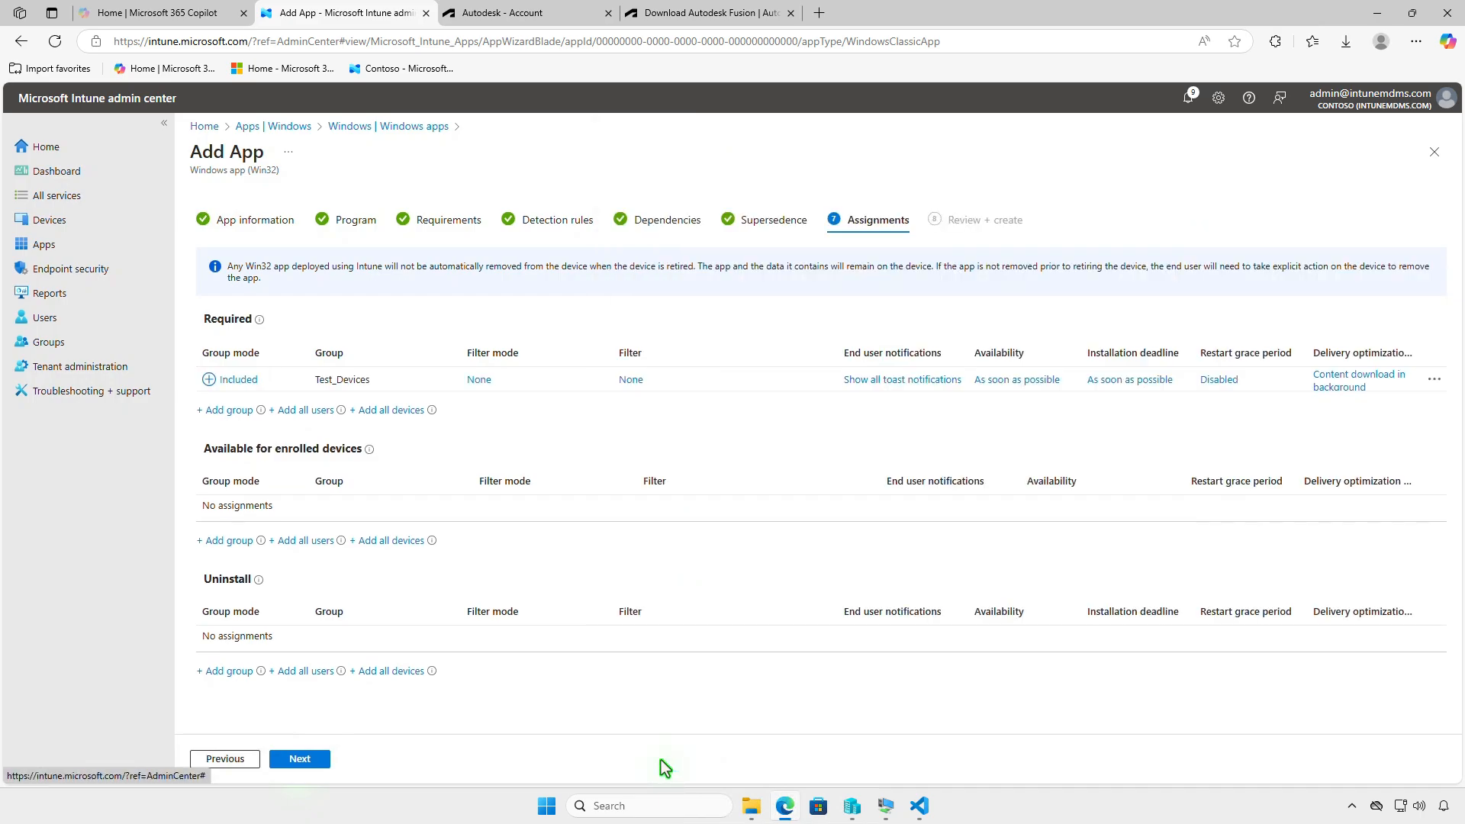
# - Check the Test_Devices assignment's notification settings without changing them, continue to the review, and create the app
pyautogui.click(887, 382)
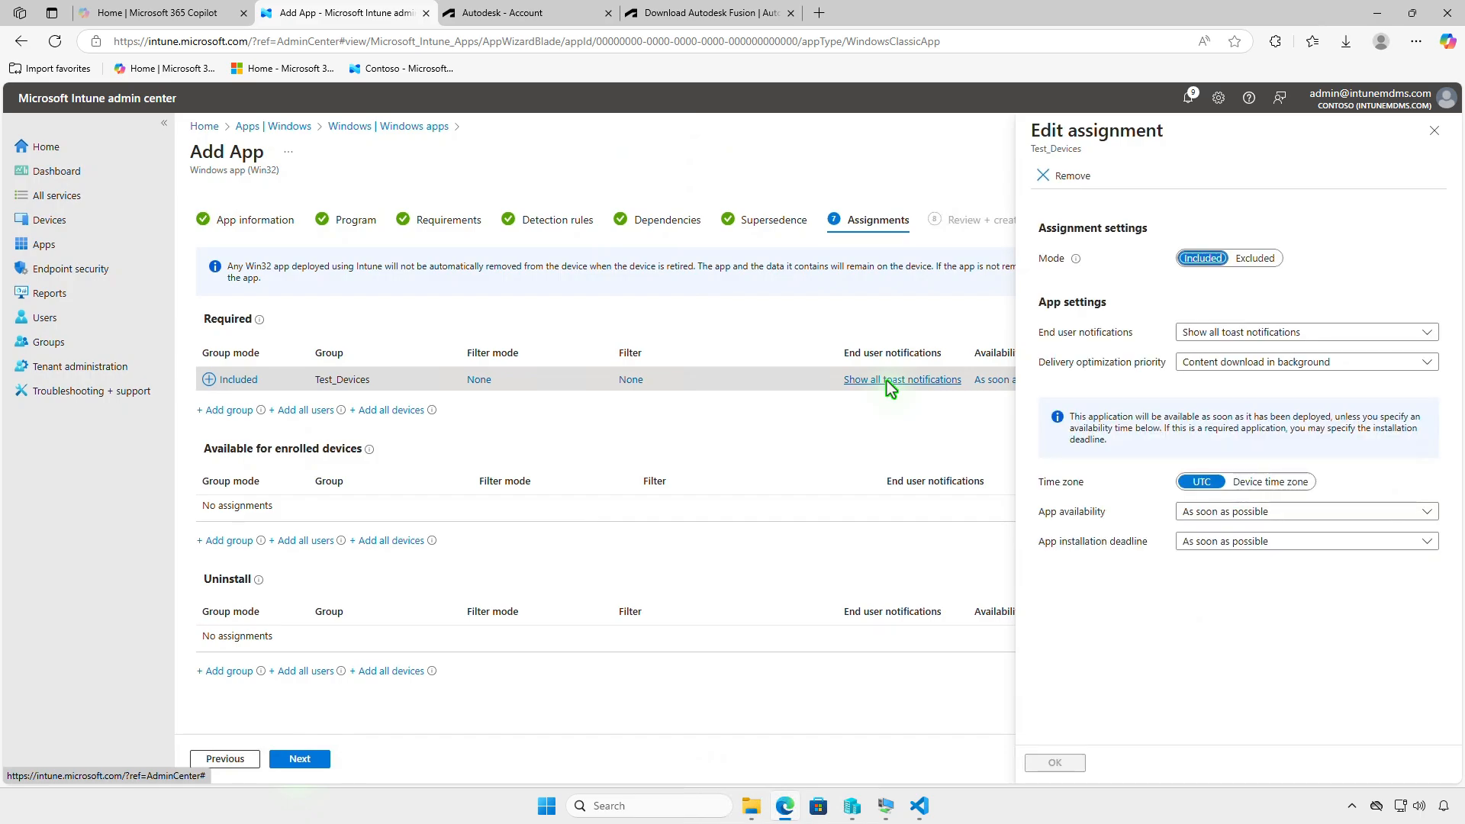
pyautogui.click(1433, 133)
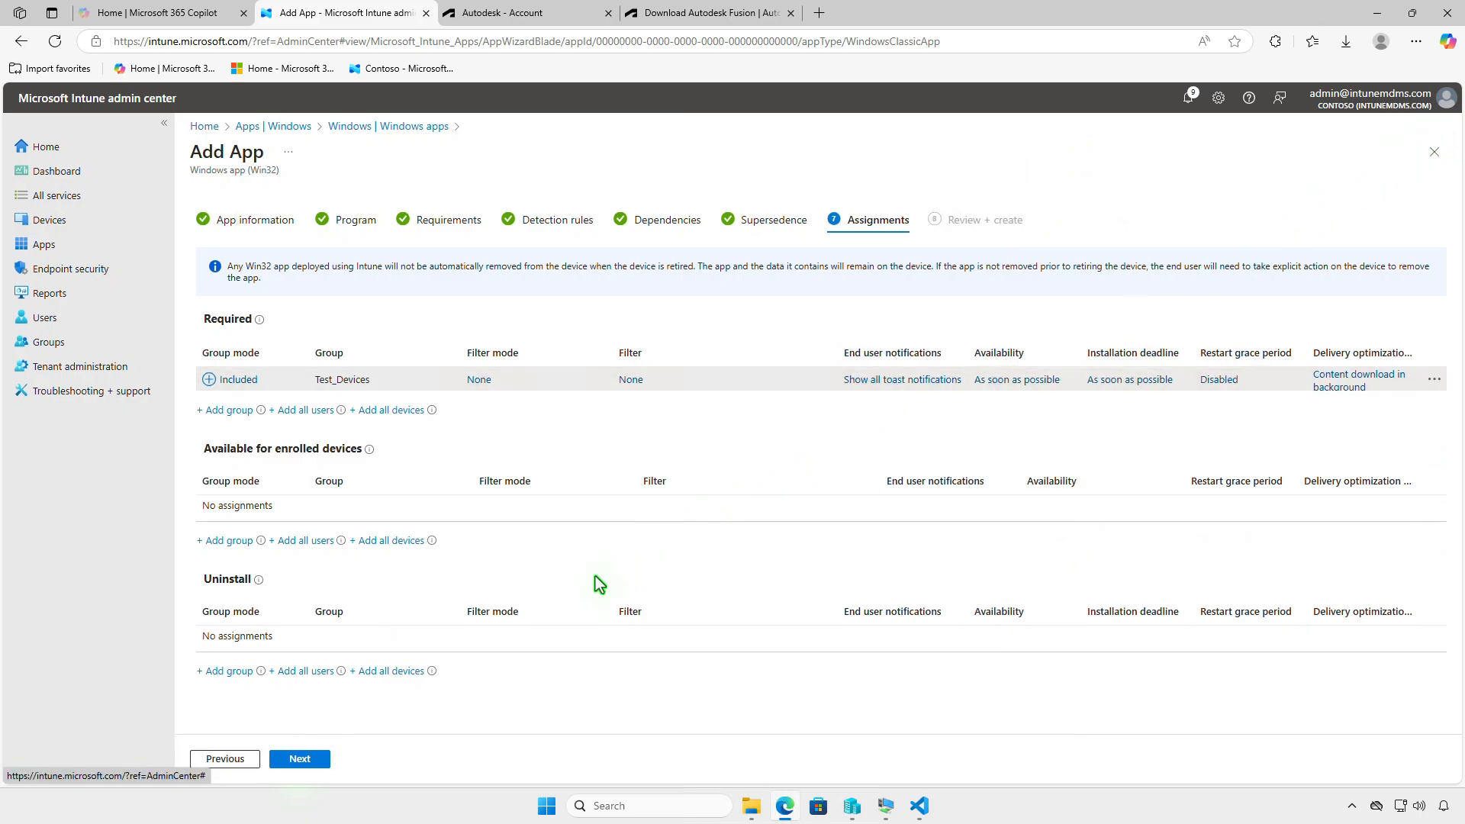
pyautogui.click(300, 759)
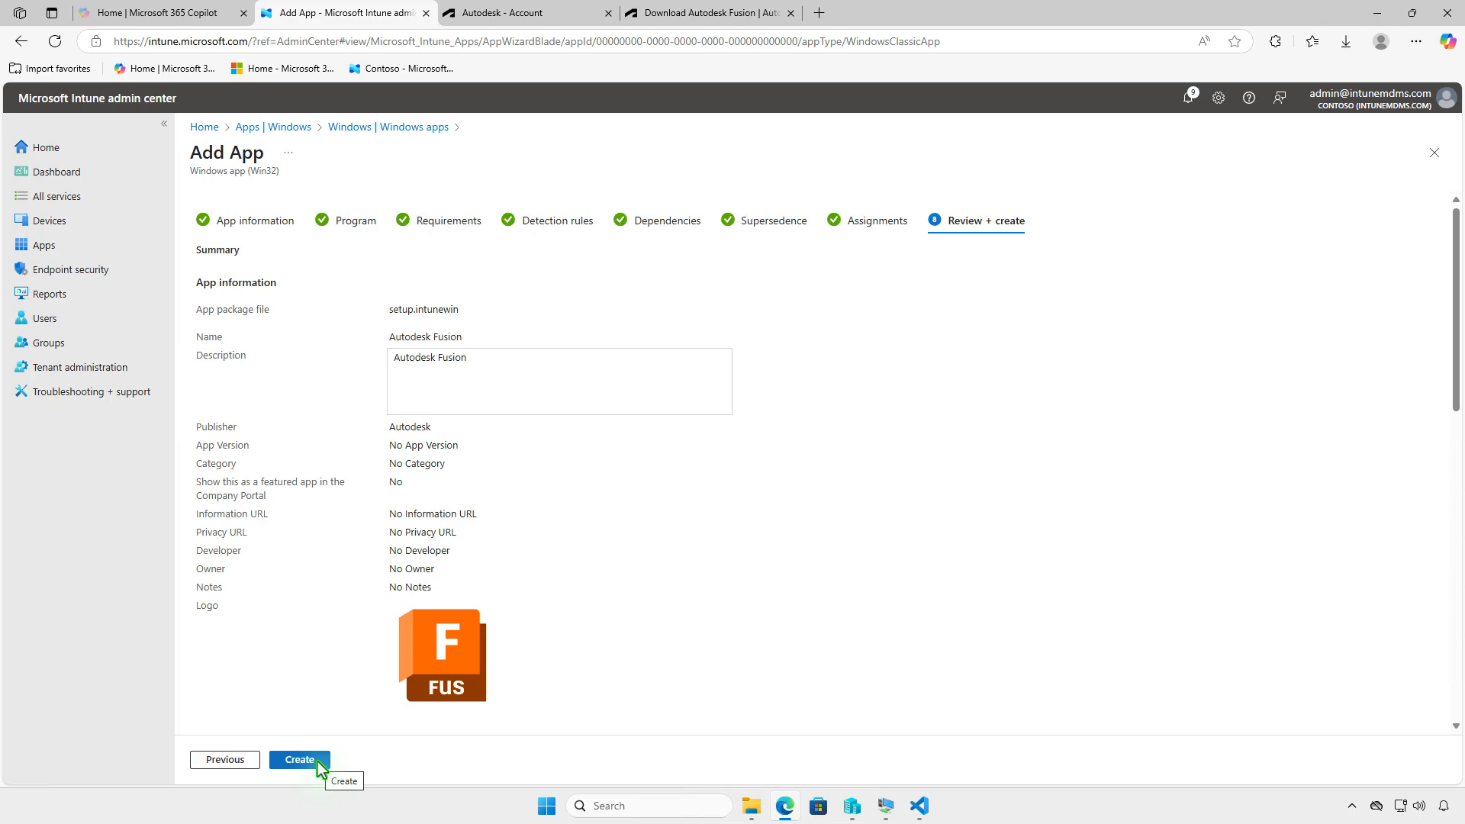
pyautogui.click(319, 764)
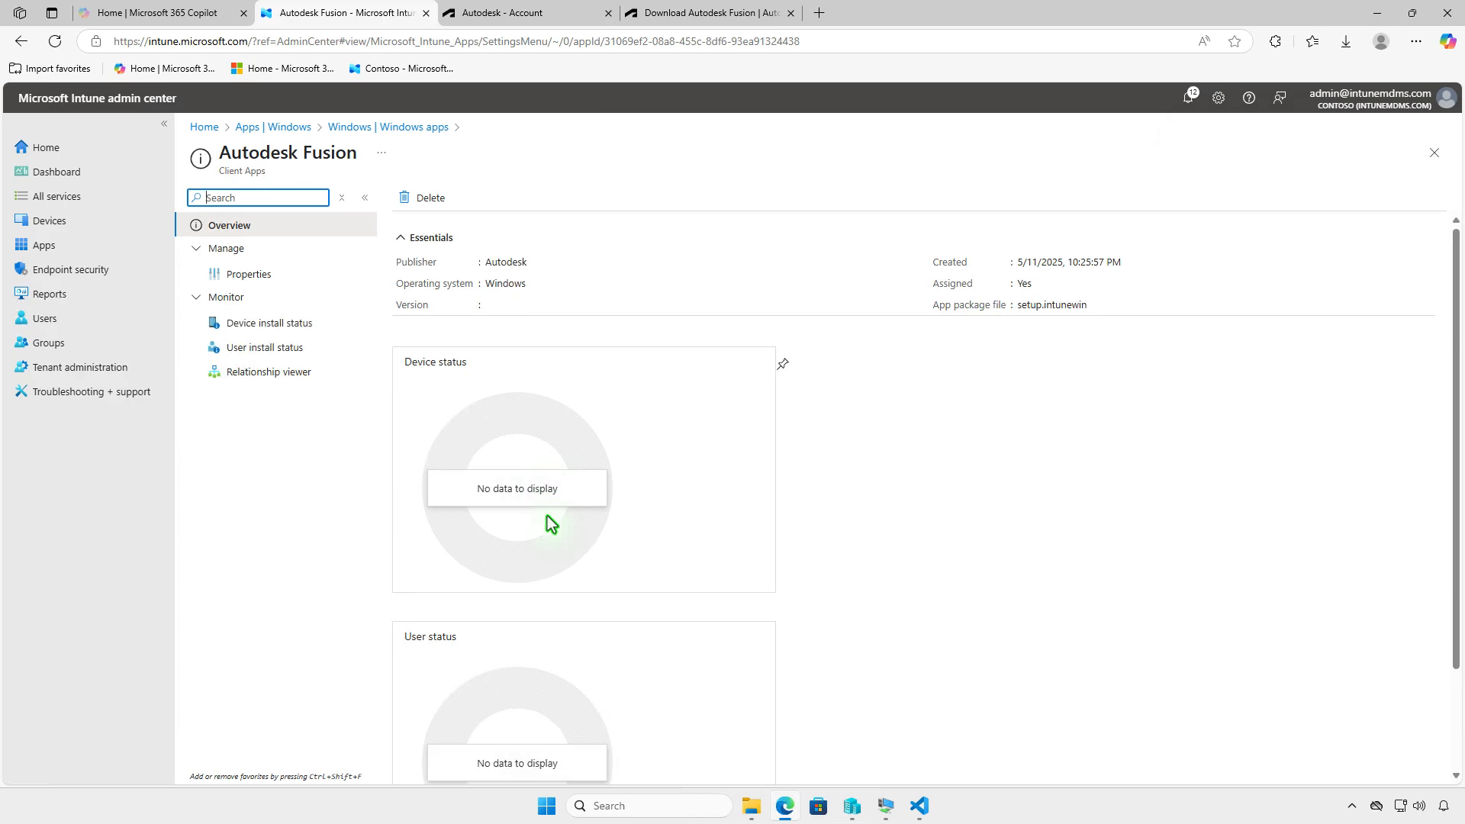
# - Switch to the WIN10 virtual machine and check the device sync status of the connected work or school account in Windows Settings
pyautogui.click(1377, 13)
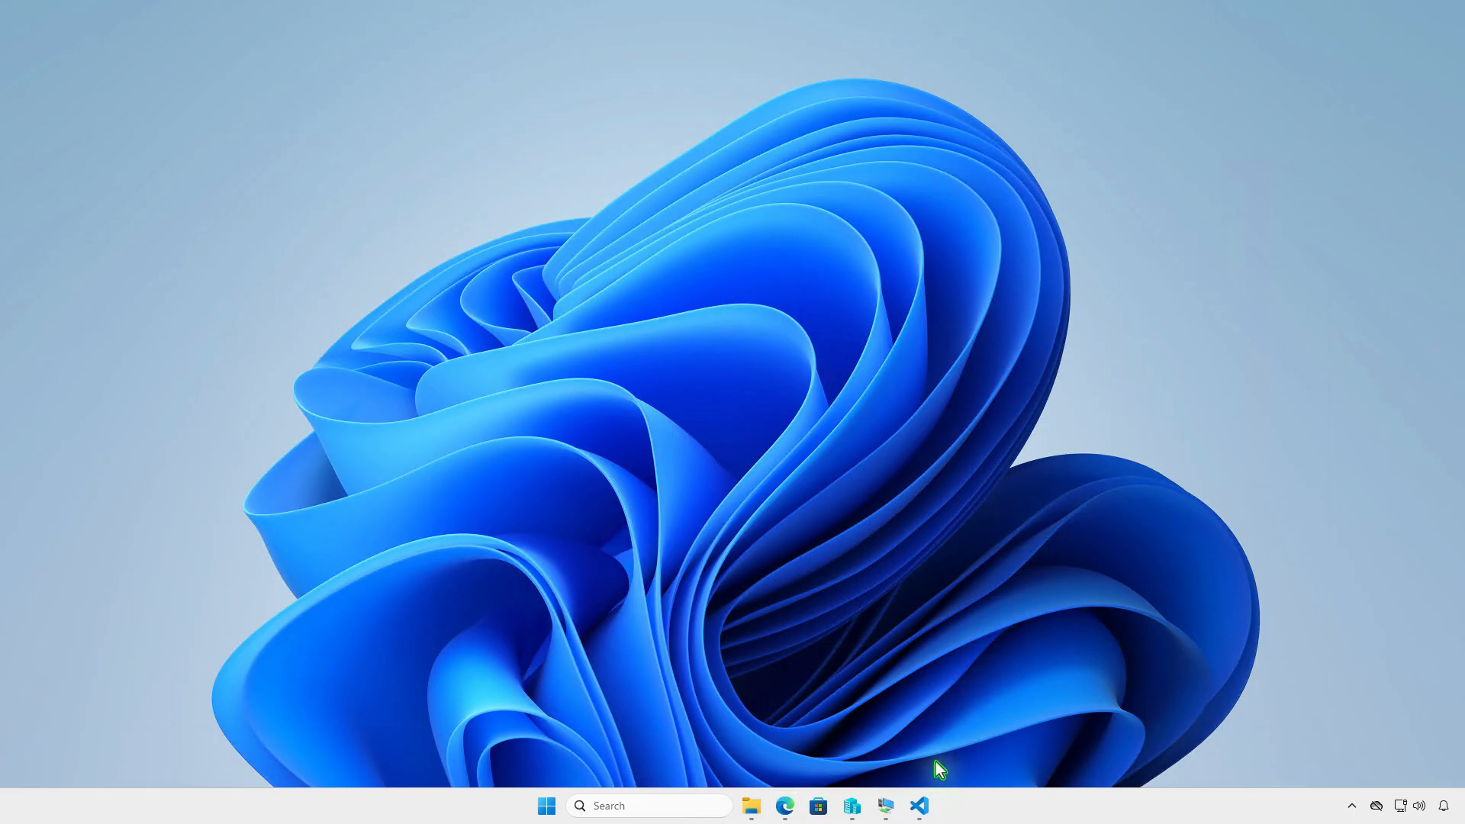
pyautogui.click(887, 806)
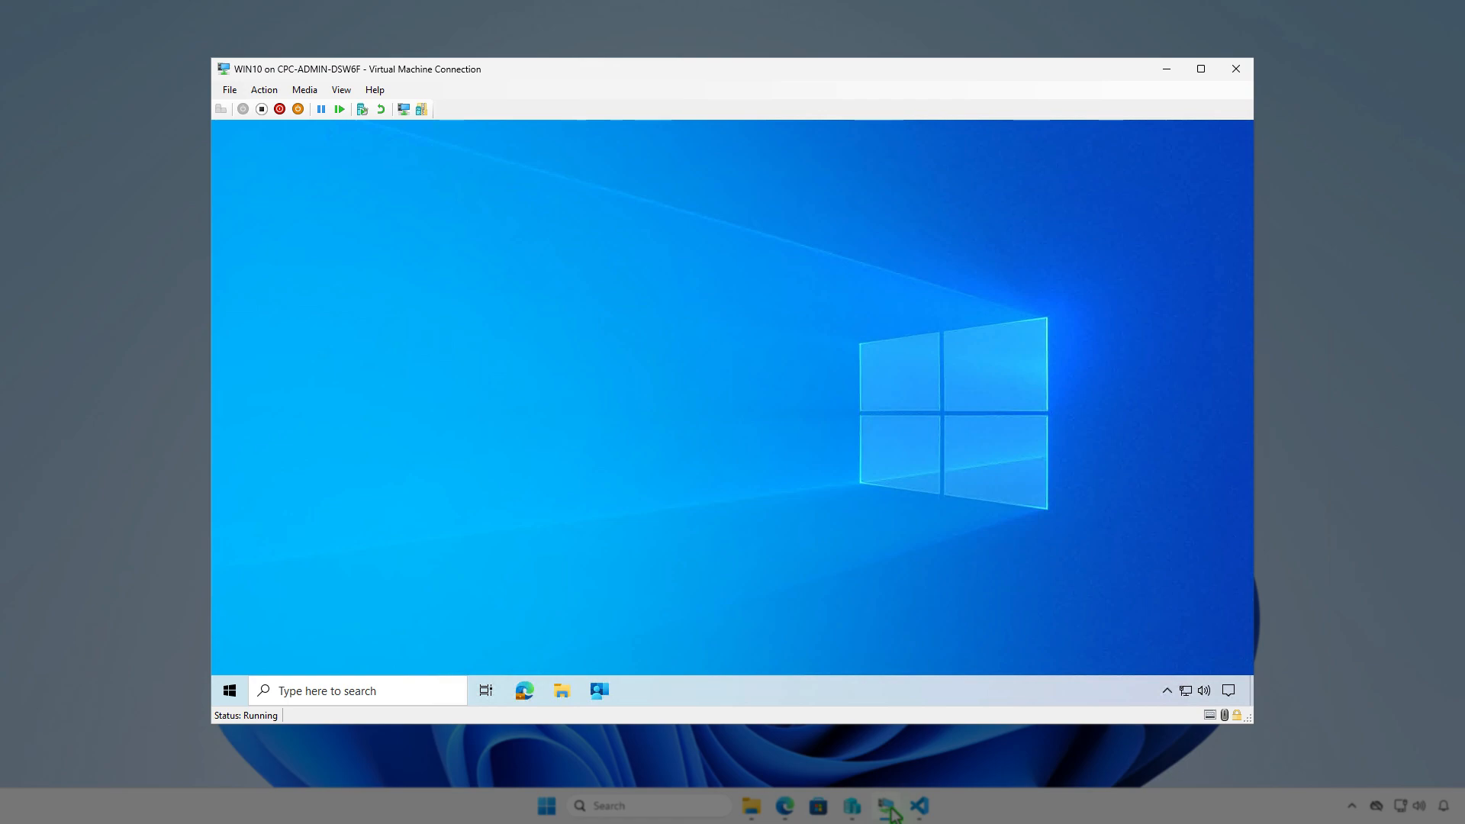
pyautogui.click(233, 693)
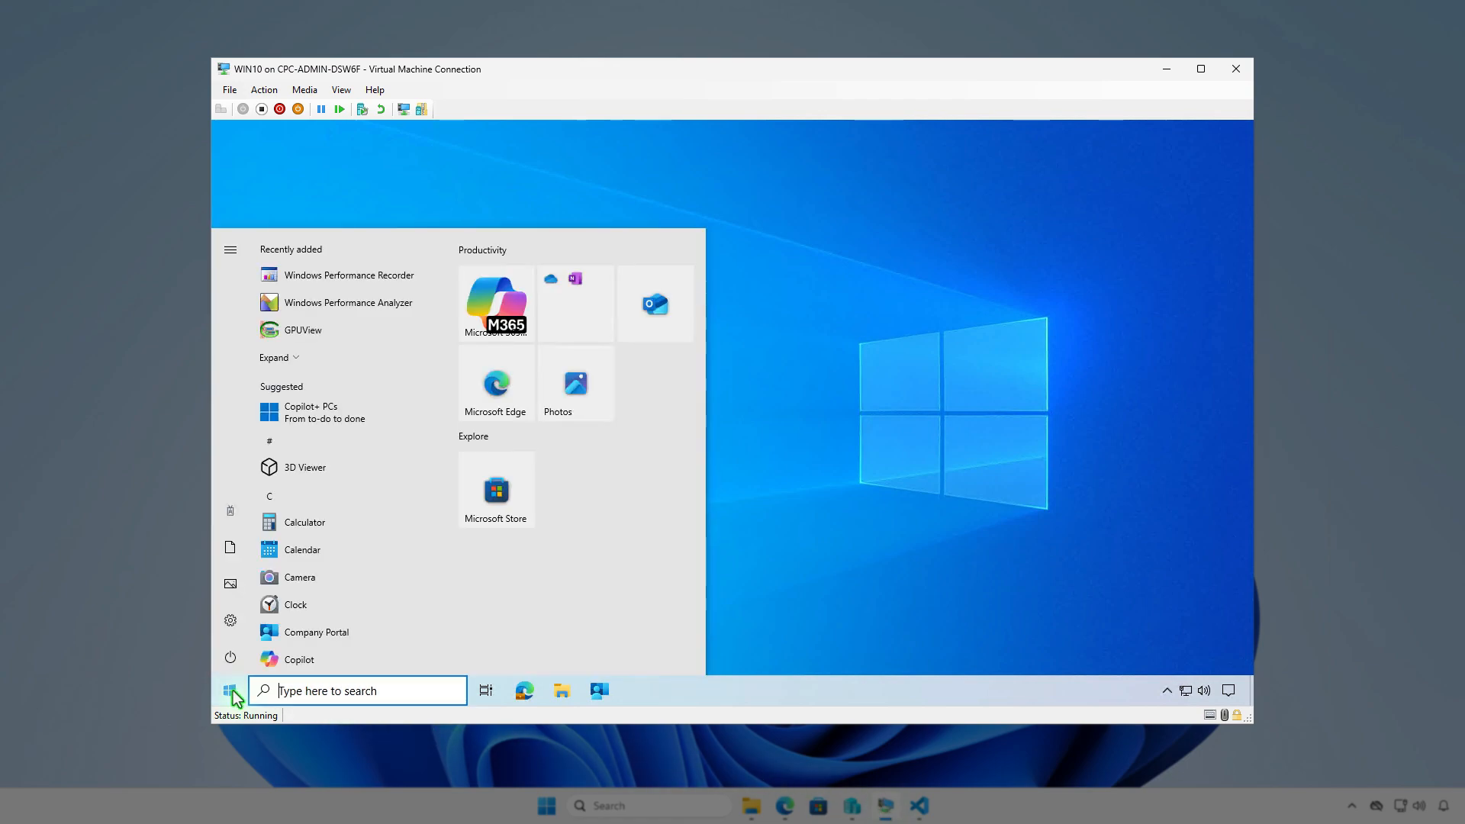
pyautogui.click(236, 516)
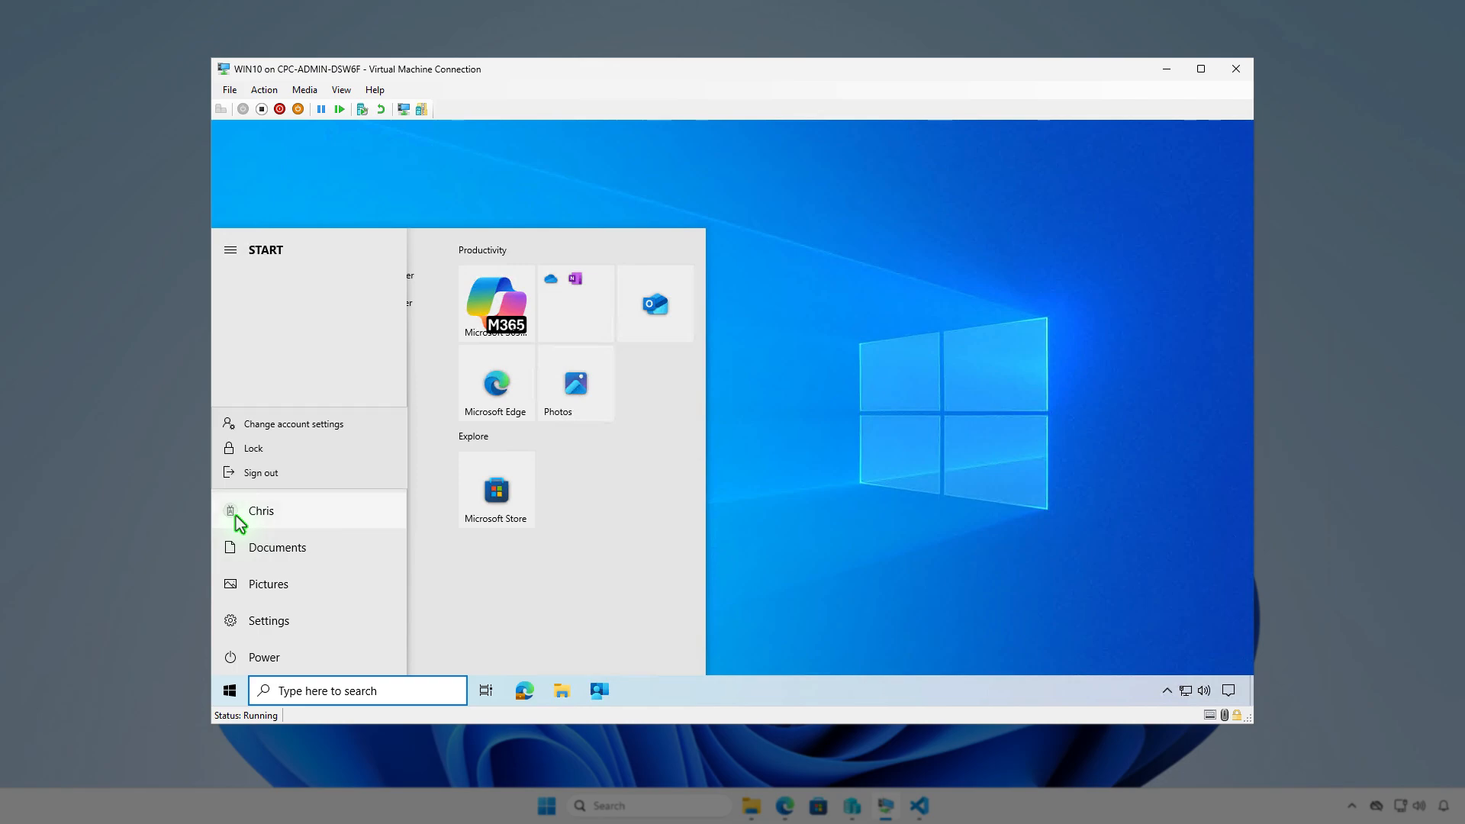
pyautogui.click(351, 424)
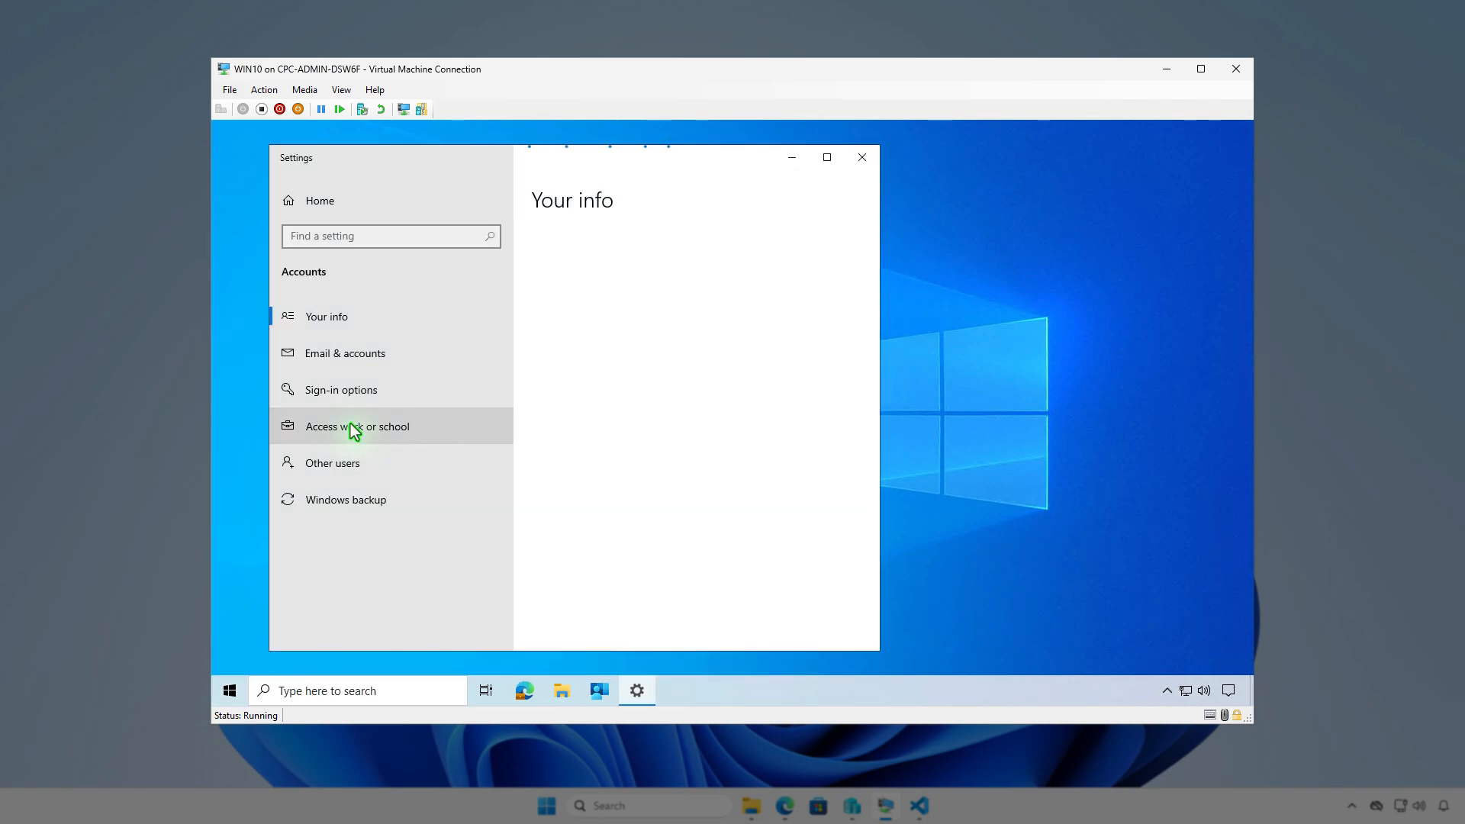
pyautogui.click(425, 421)
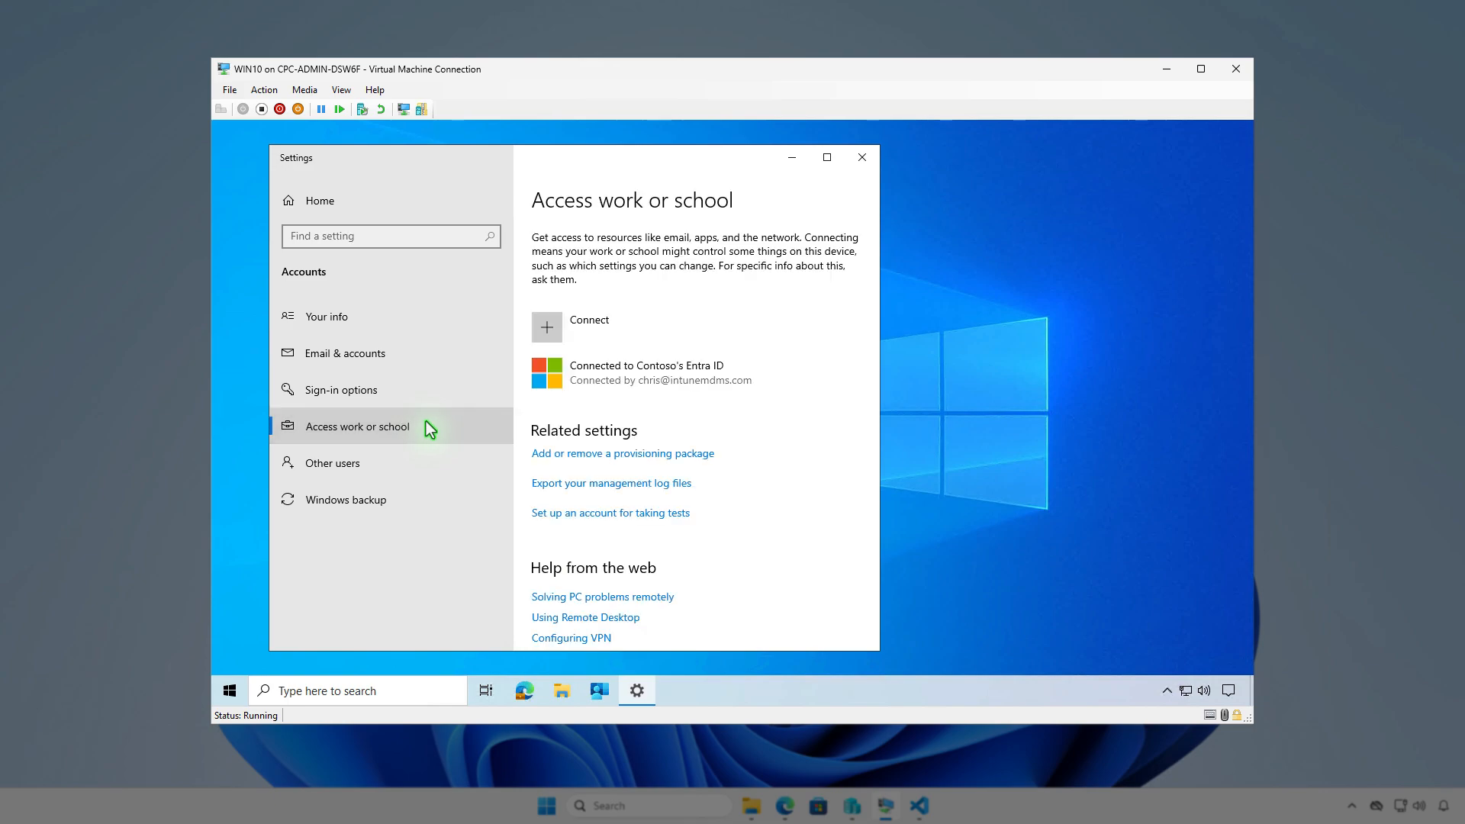
pyautogui.click(763, 370)
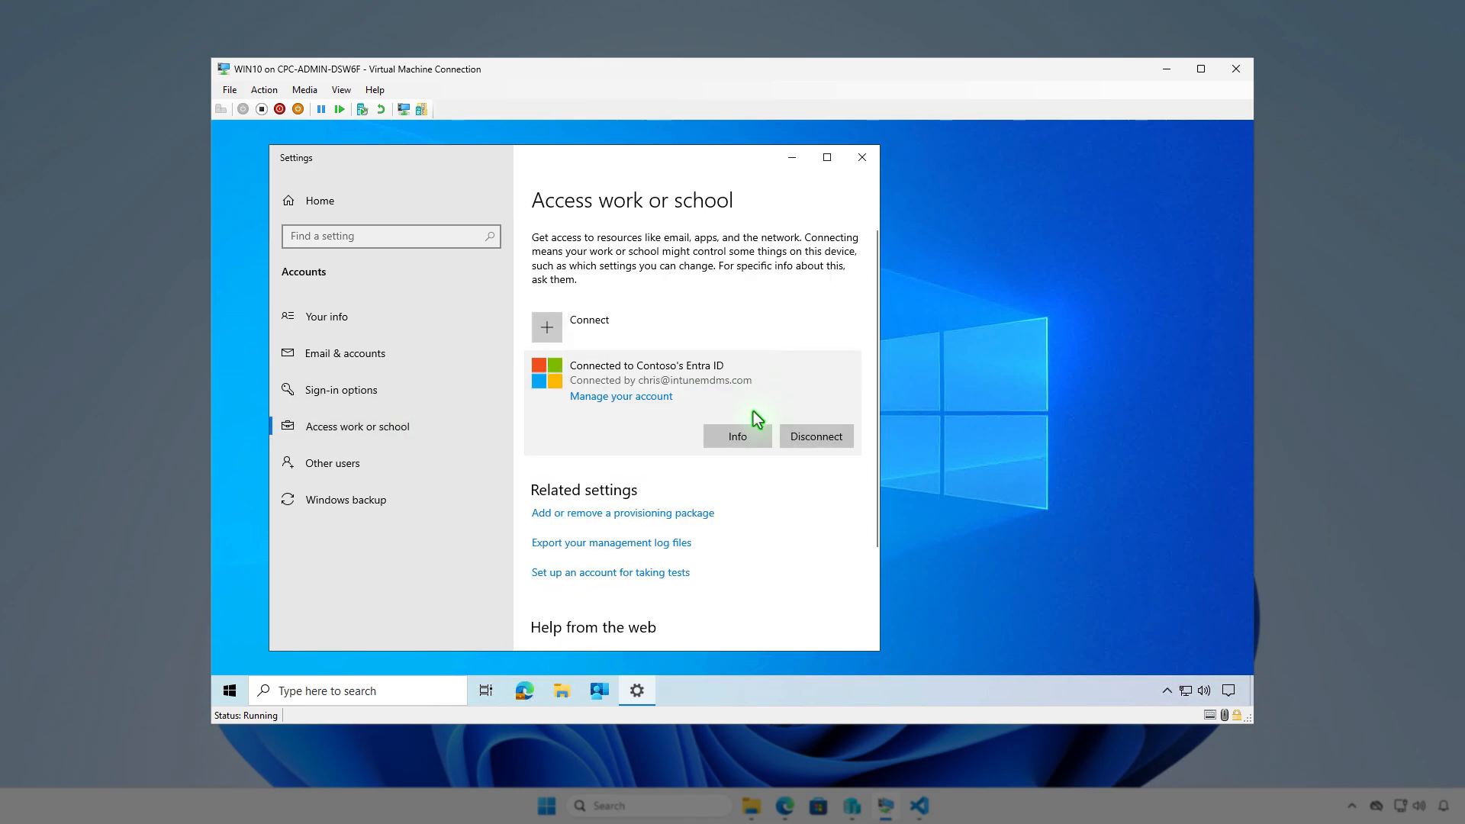
pyautogui.click(752, 436)
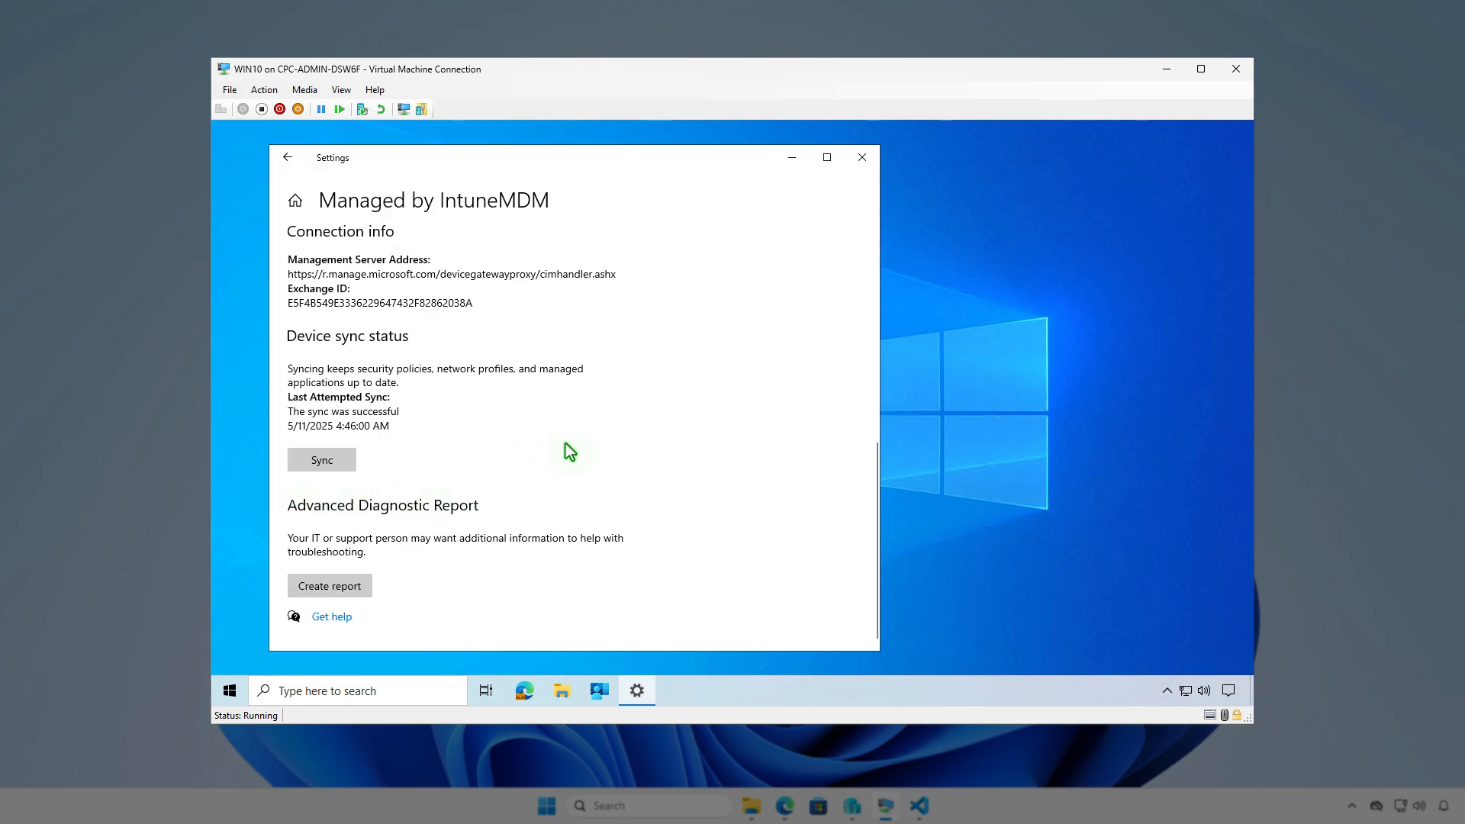
pyautogui.click(793, 158)
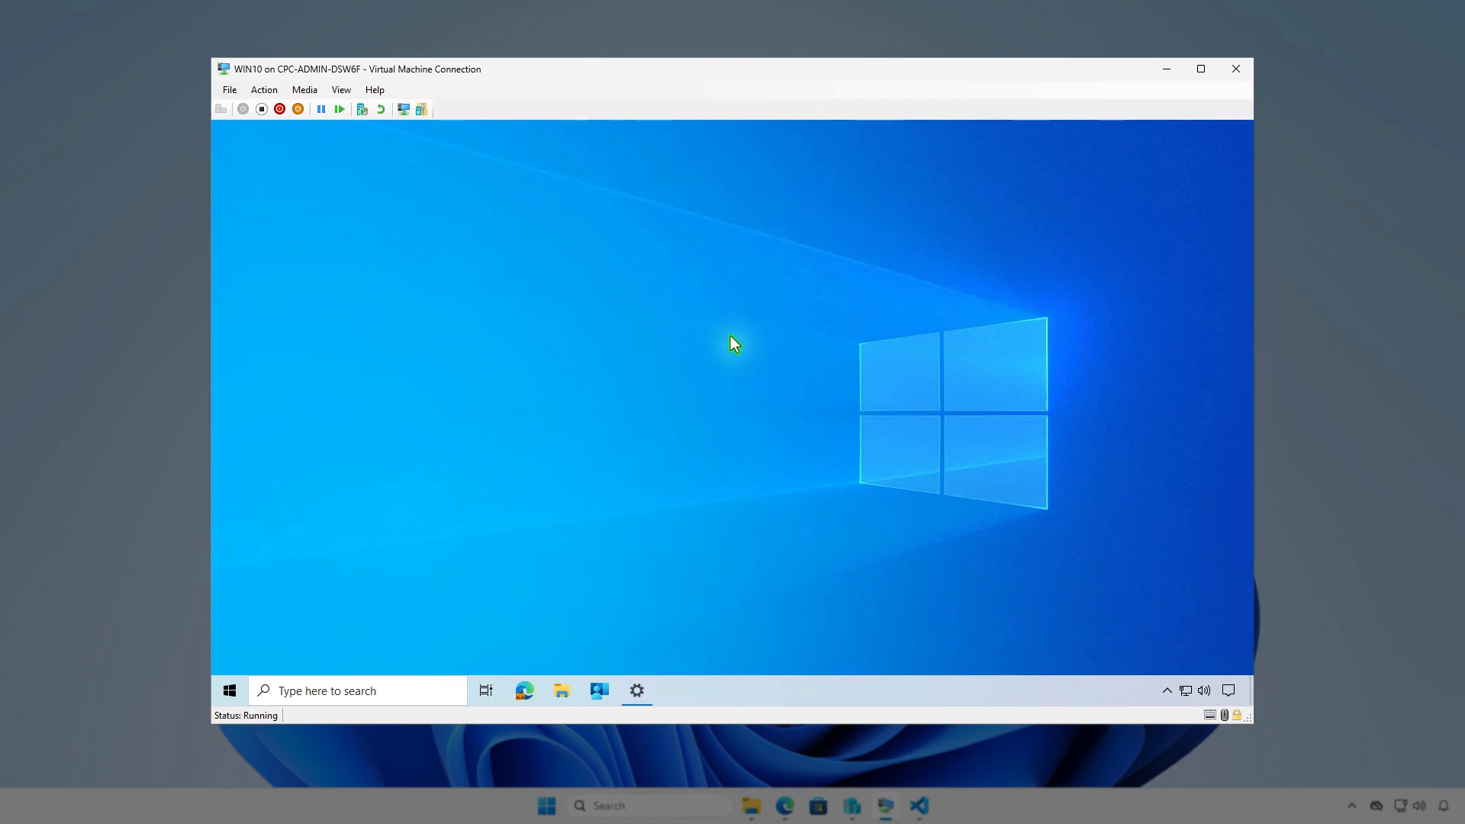
# - Sync the device from the Company Portal settings and check the Microsoft Intune software distribution notifications
pyautogui.click(600, 692)
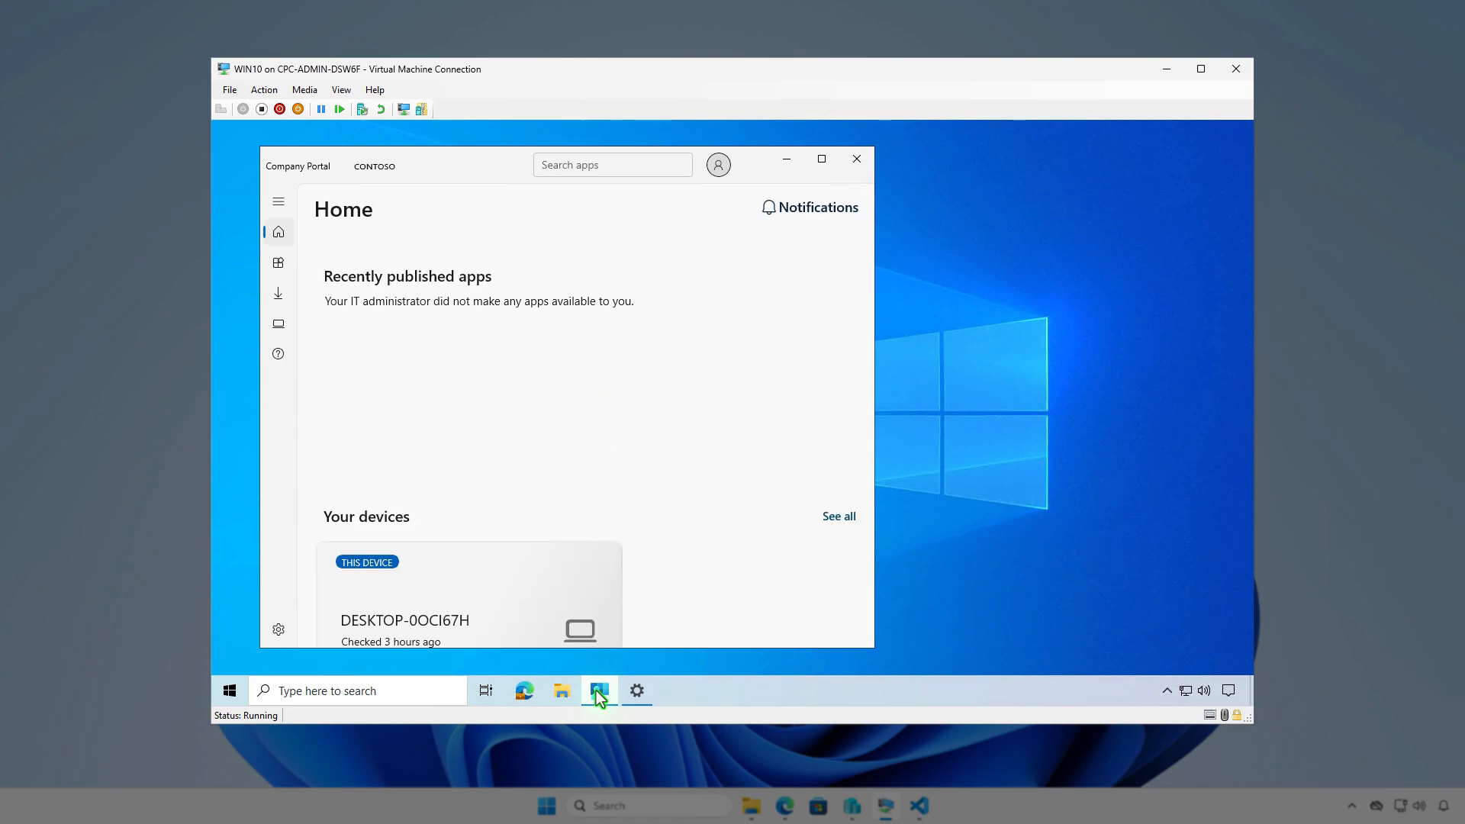
pyautogui.click(277, 630)
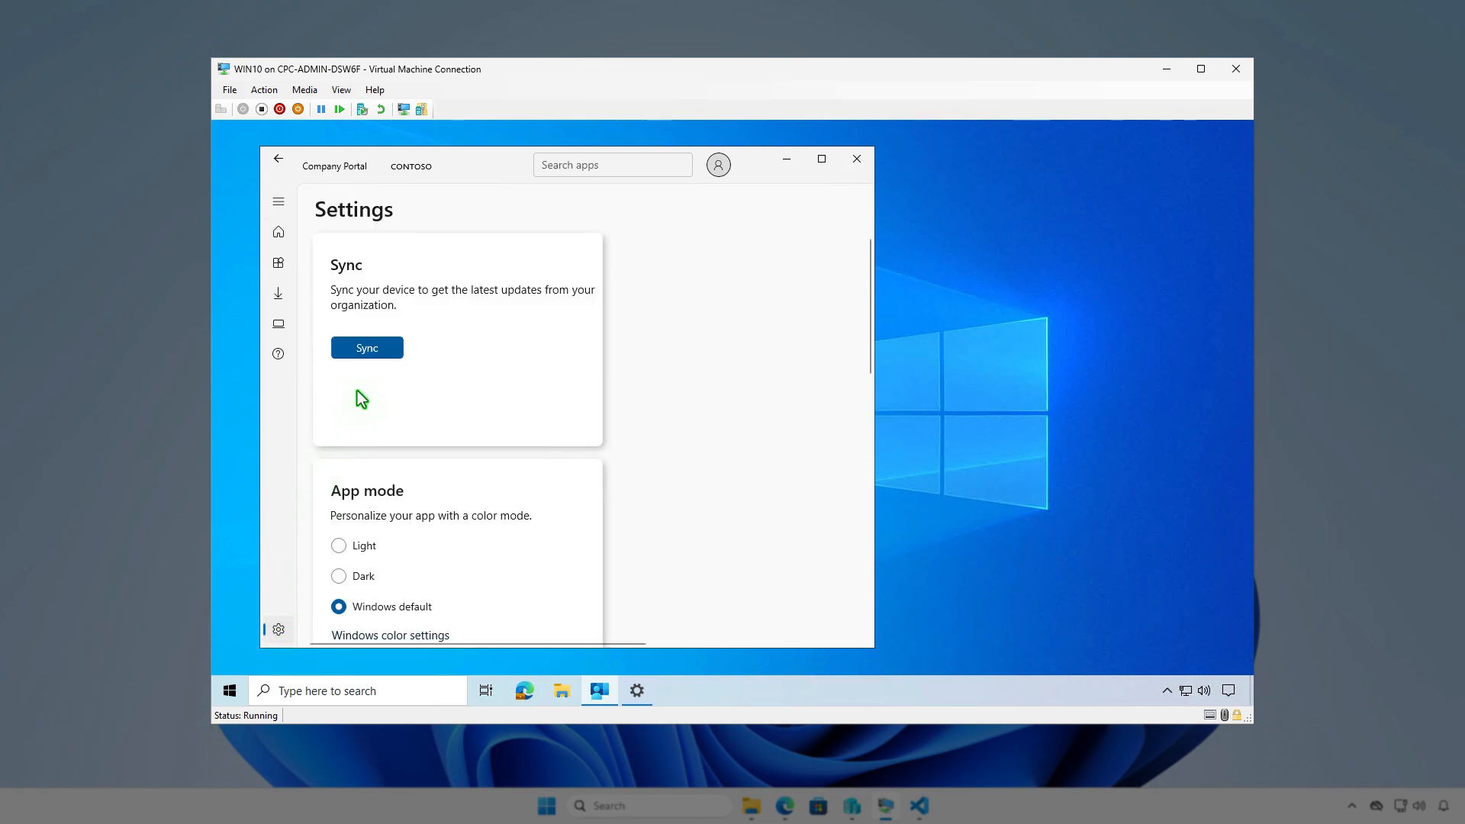
pyautogui.click(382, 352)
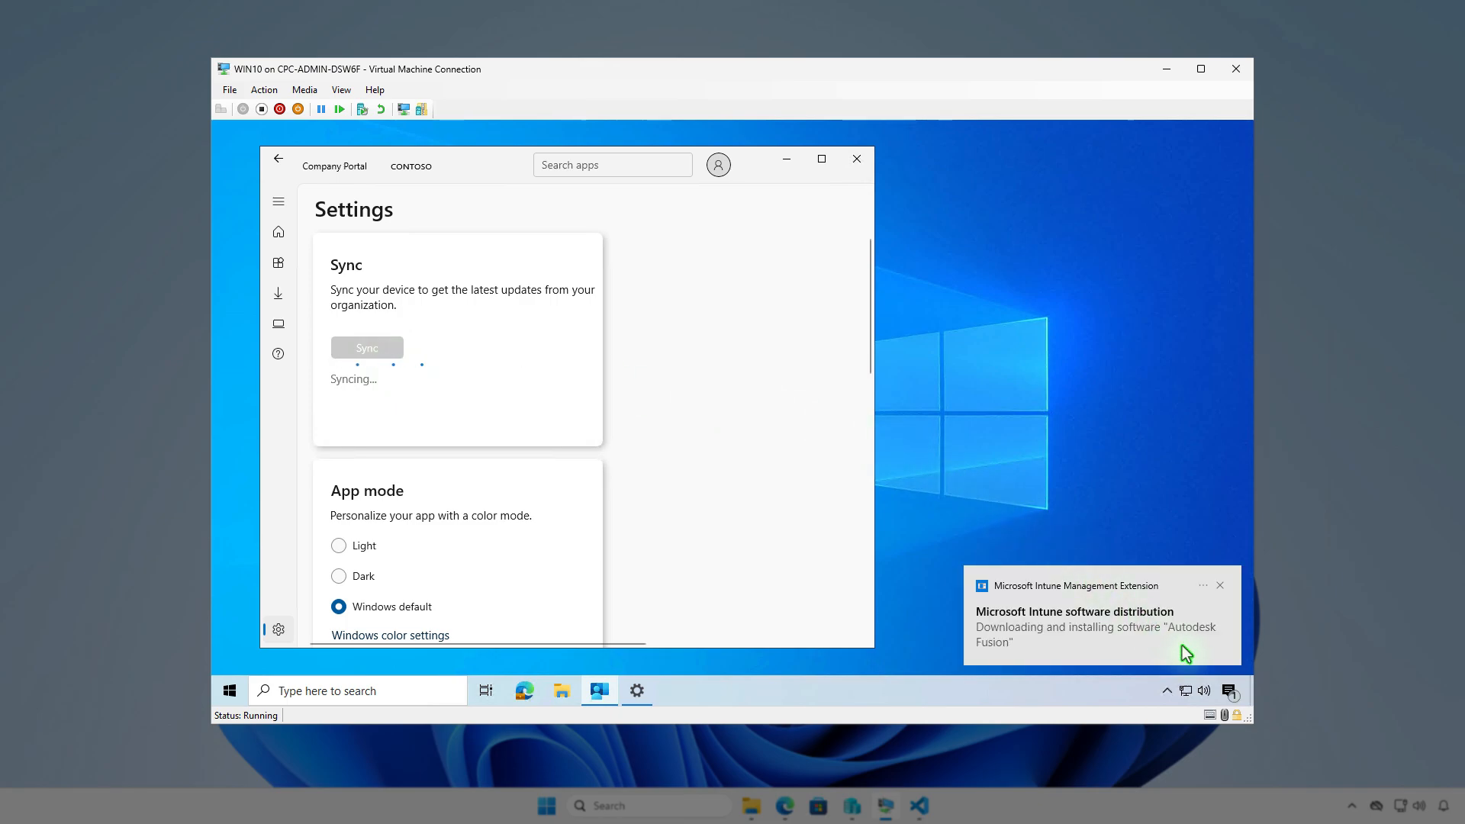
pyautogui.click(1228, 691)
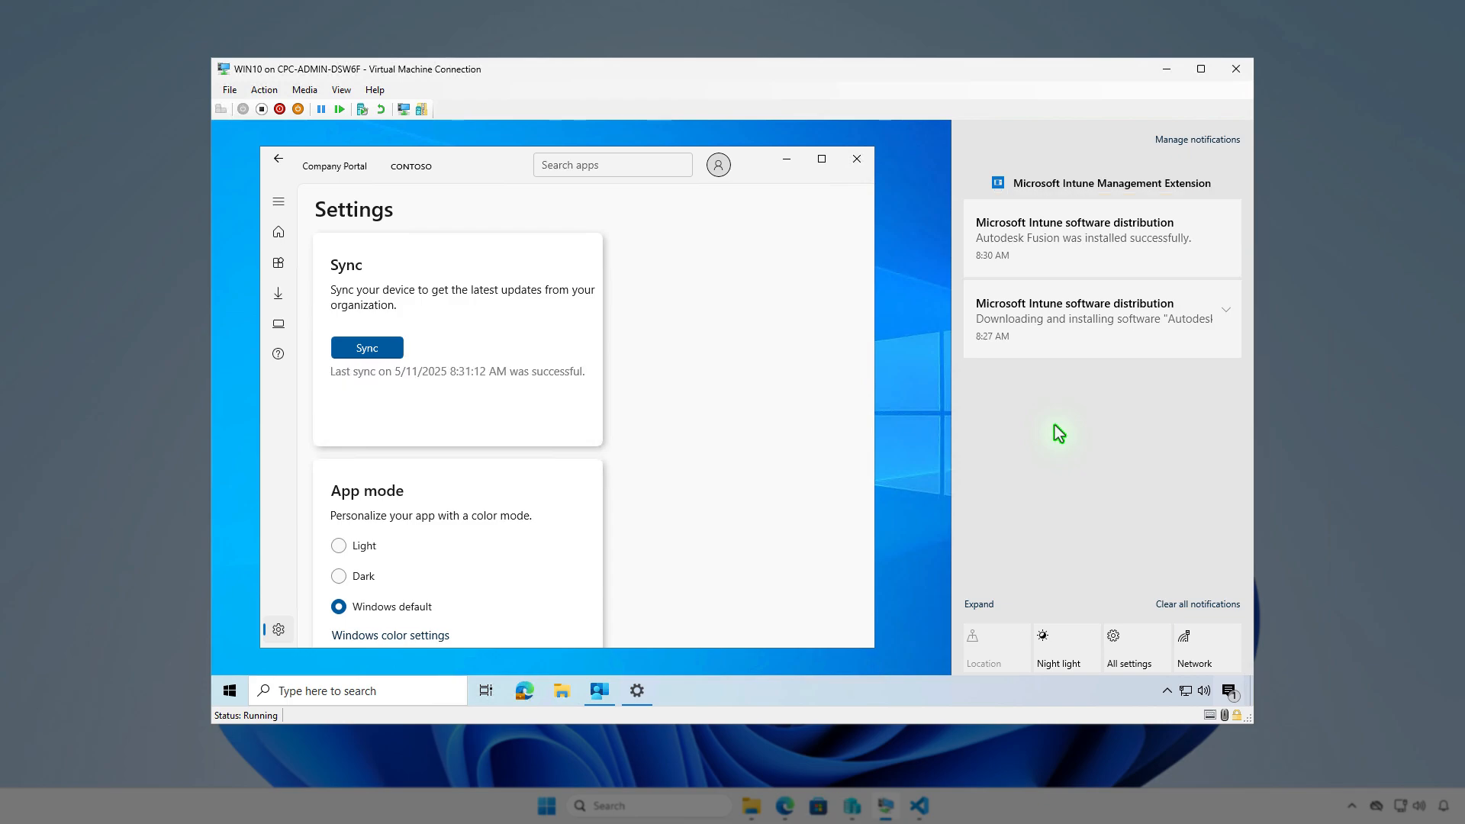
pyautogui.click(785, 161)
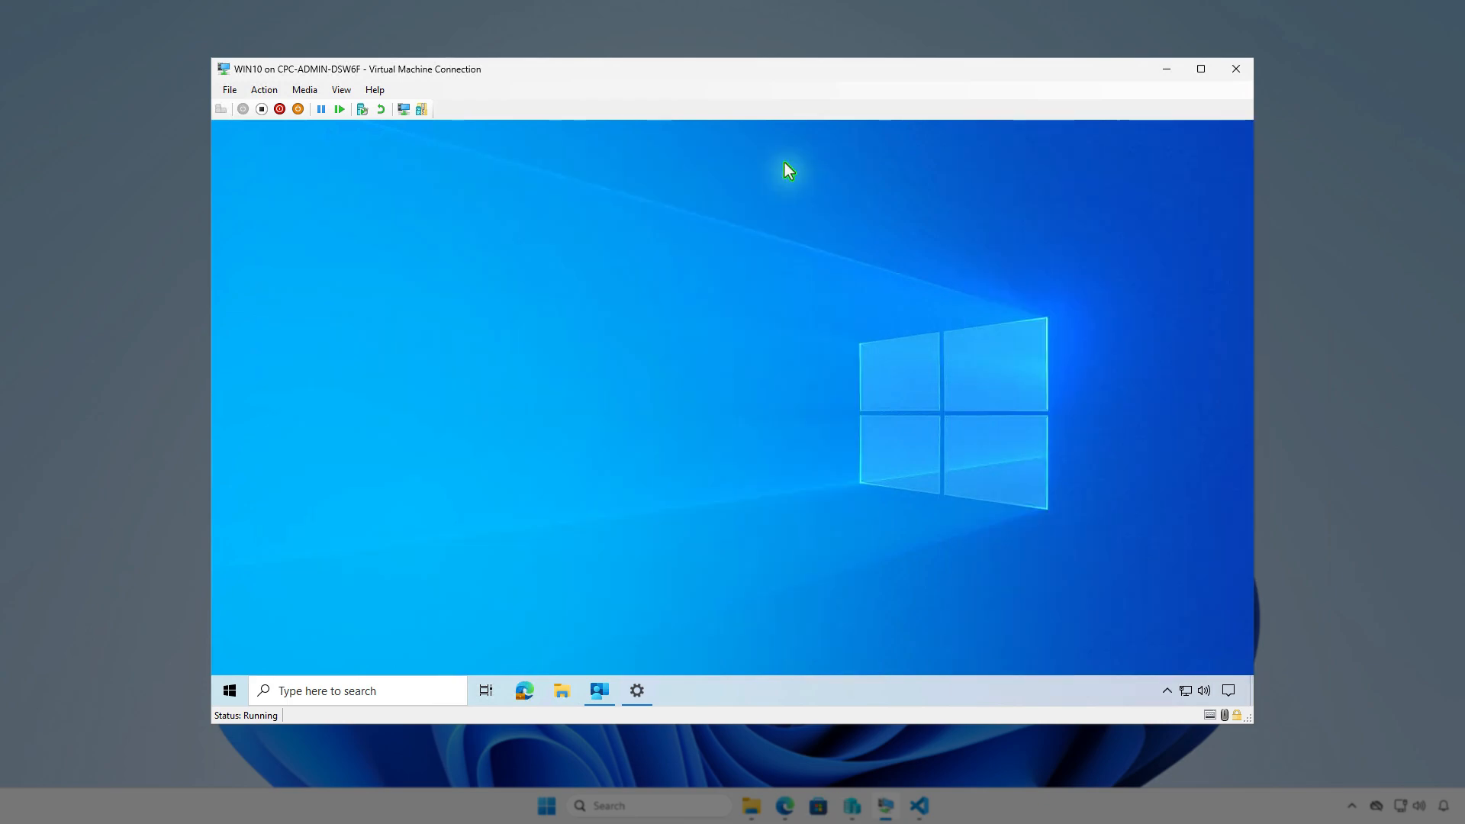
# - Launch Autodesk Fusion on the virtual machine to check the installation, and minimize its window
pyautogui.click(229, 691)
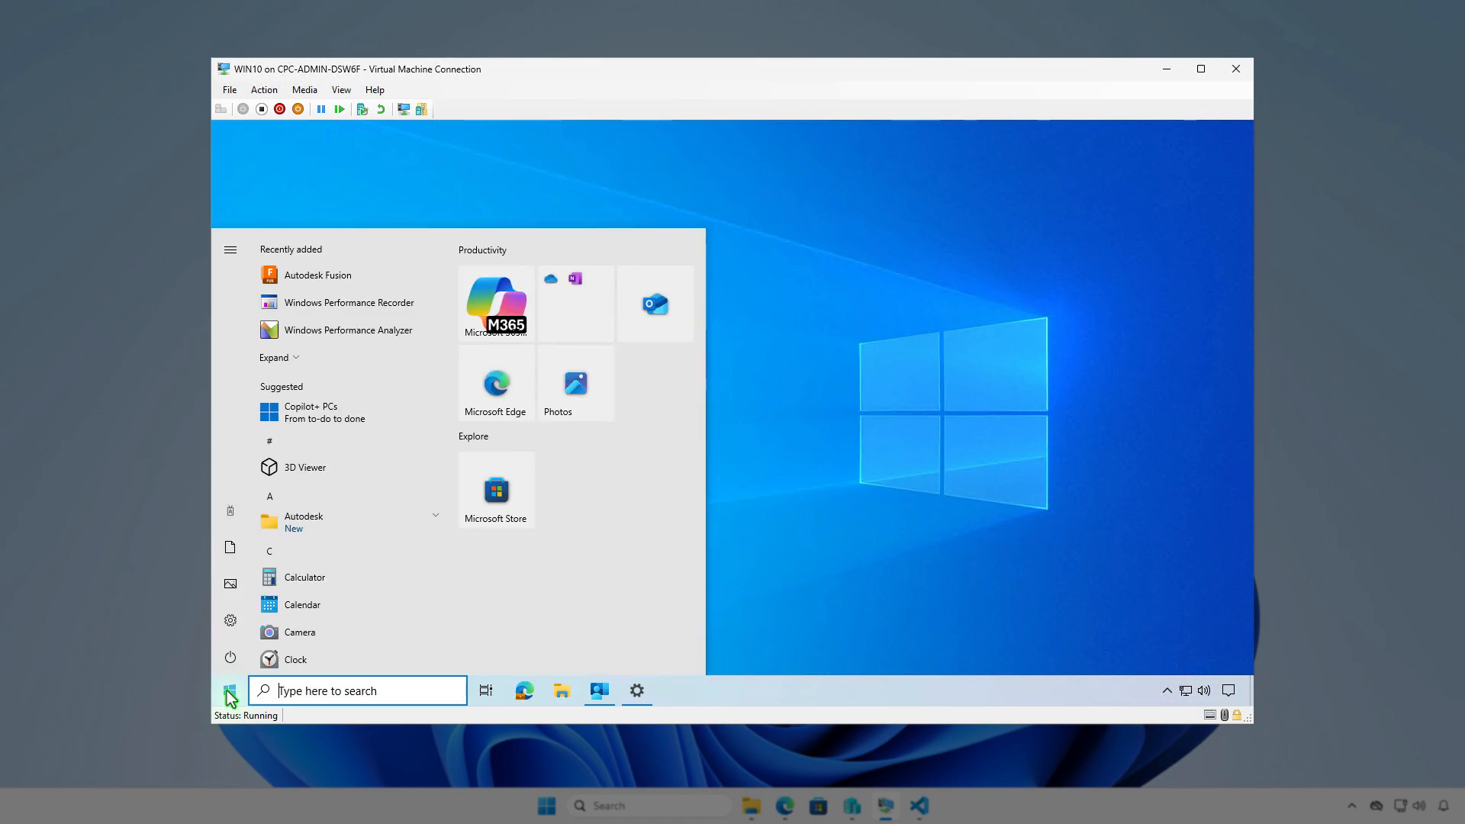
pyautogui.click(347, 279)
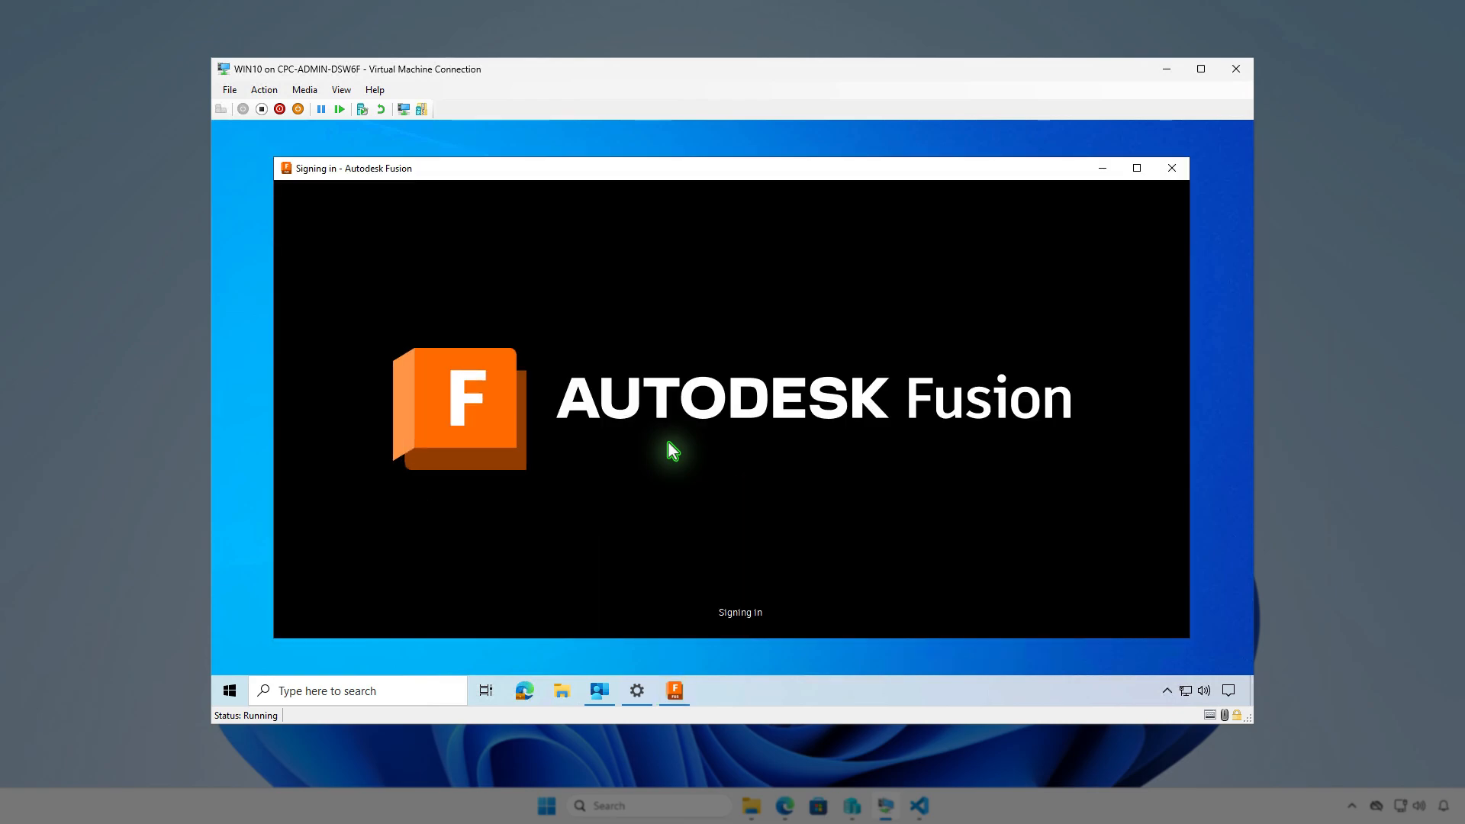
pyautogui.click(1101, 168)
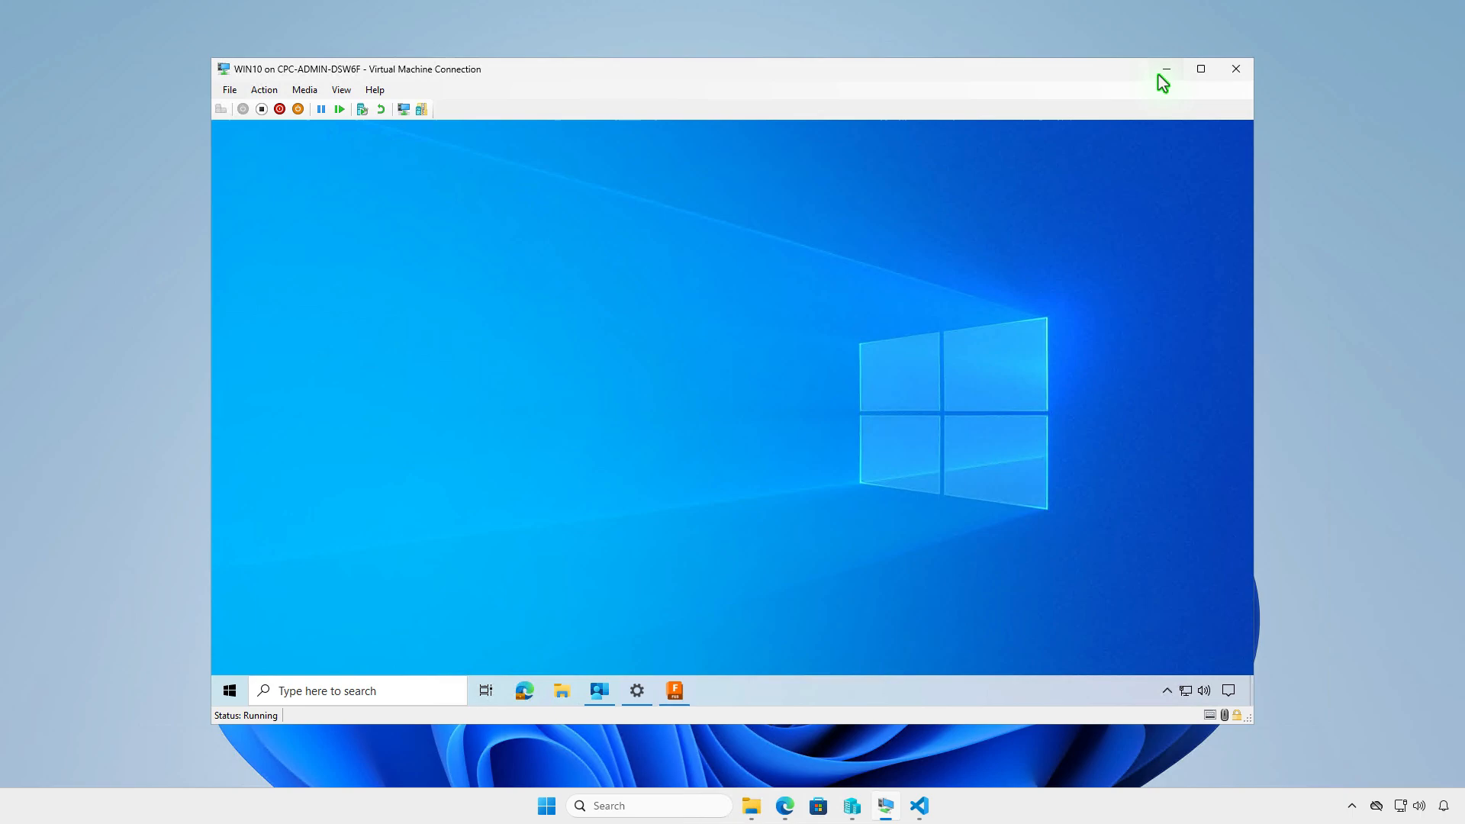
# - Return to the Intune admin center in Edge, refresh the Autodesk Fusion overview, and check the device install status
pyautogui.click(1165, 71)
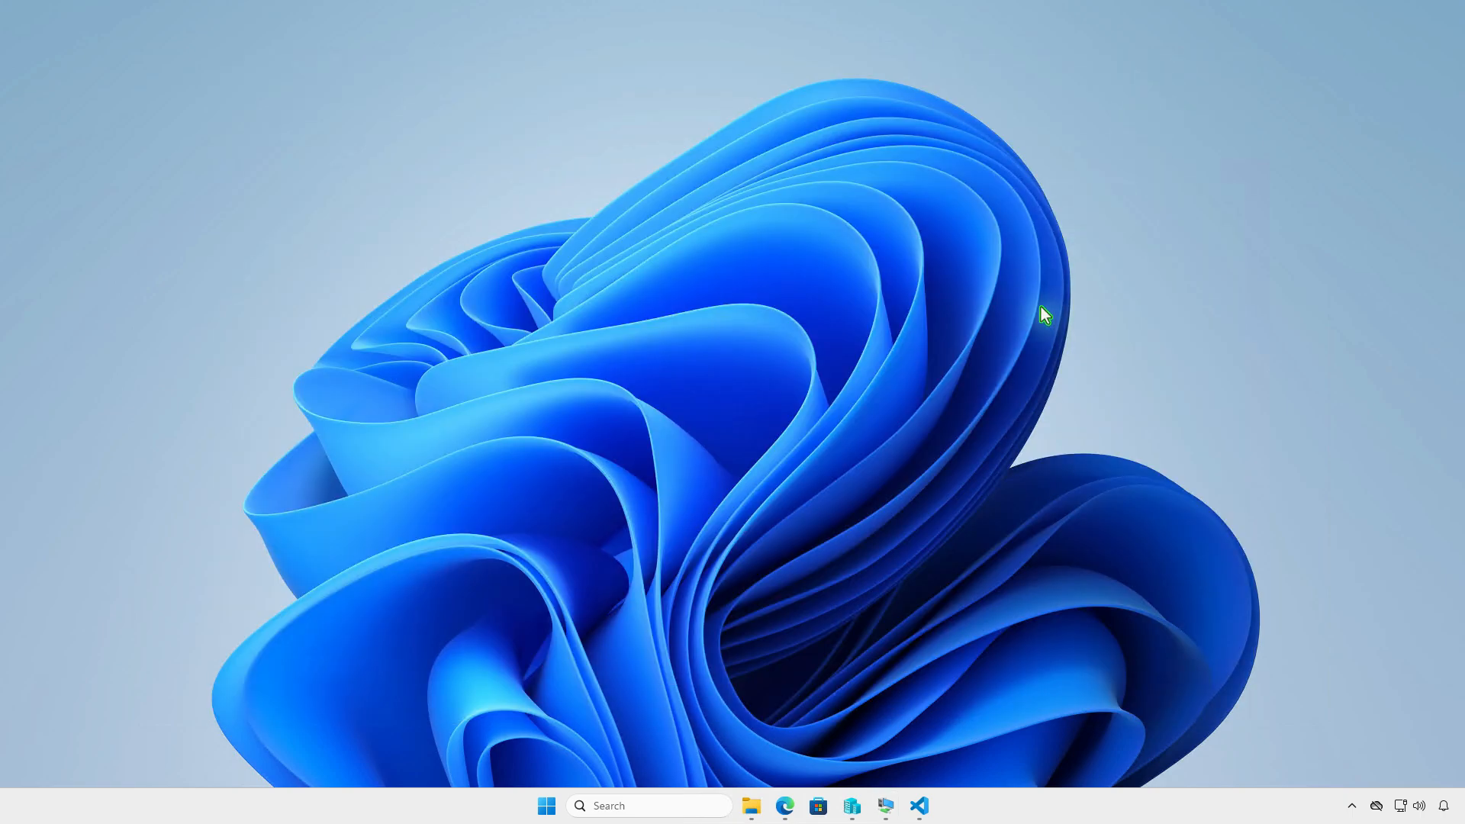
pyautogui.click(785, 806)
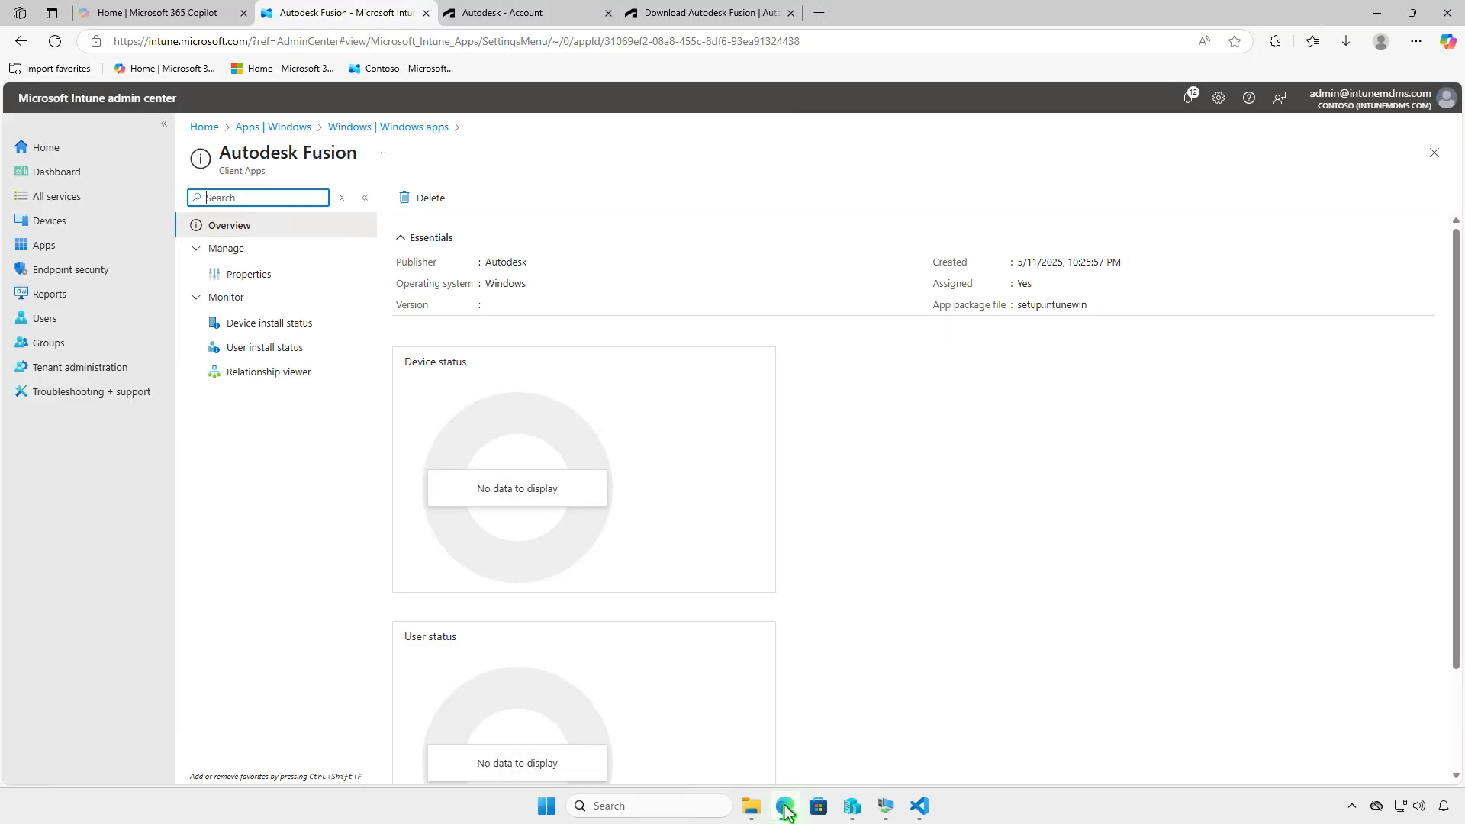
pyautogui.click(55, 41)
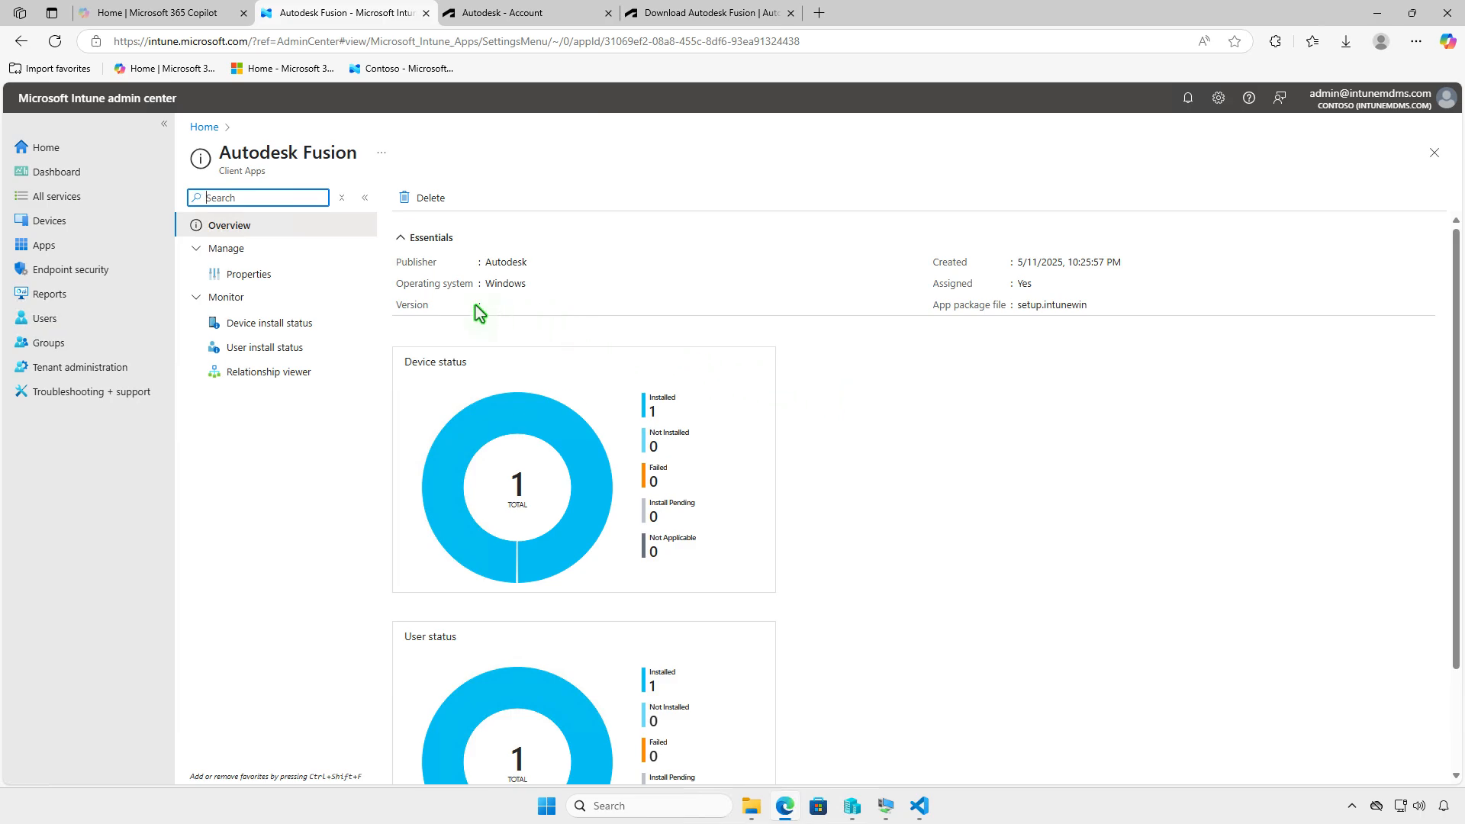
pyautogui.click(299, 321)
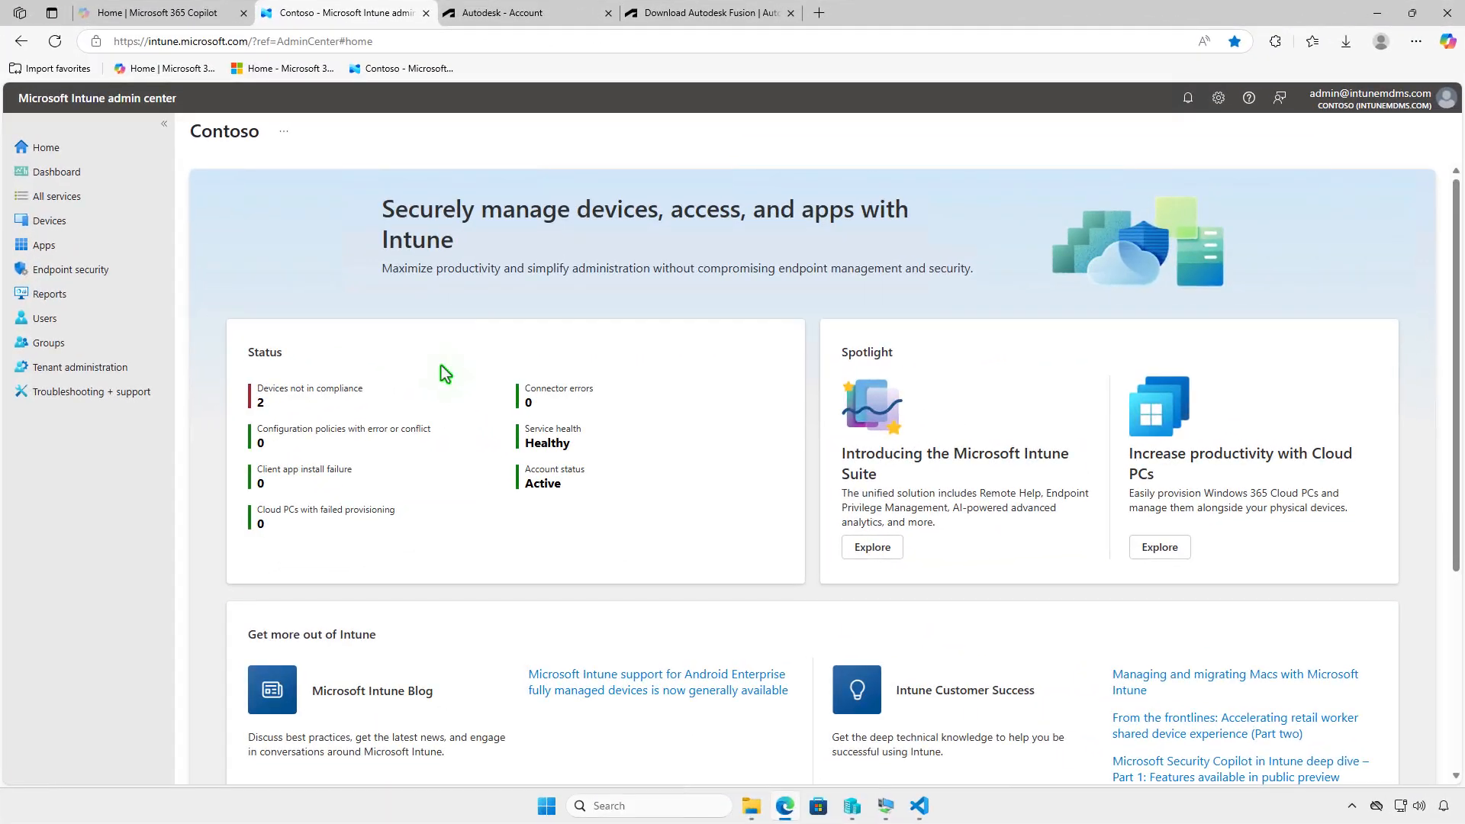
# - Open the properties of the Autodesk Fusion app from the list of Windows apps
pyautogui.click(89, 242)
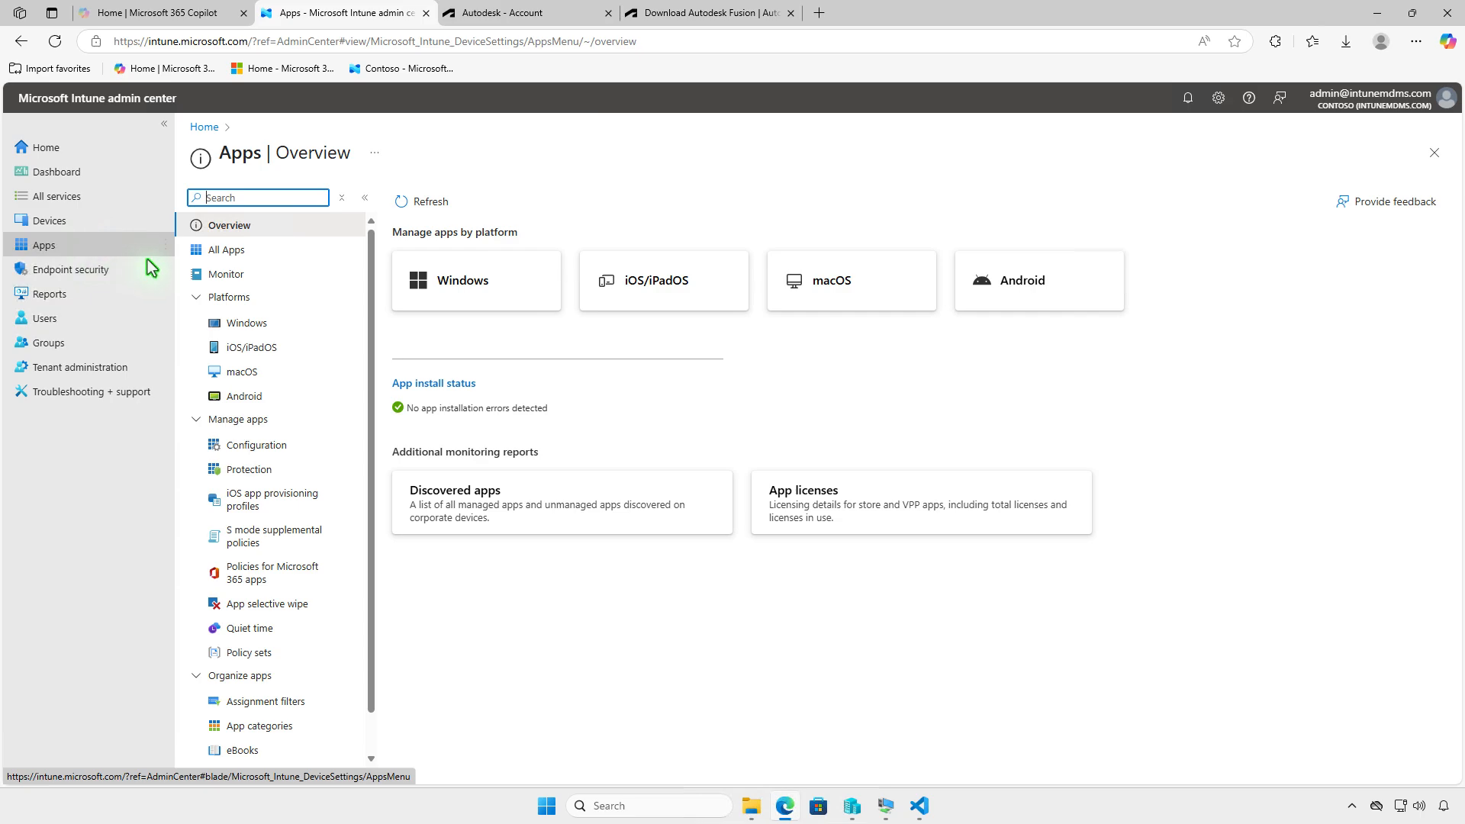
pyautogui.click(299, 323)
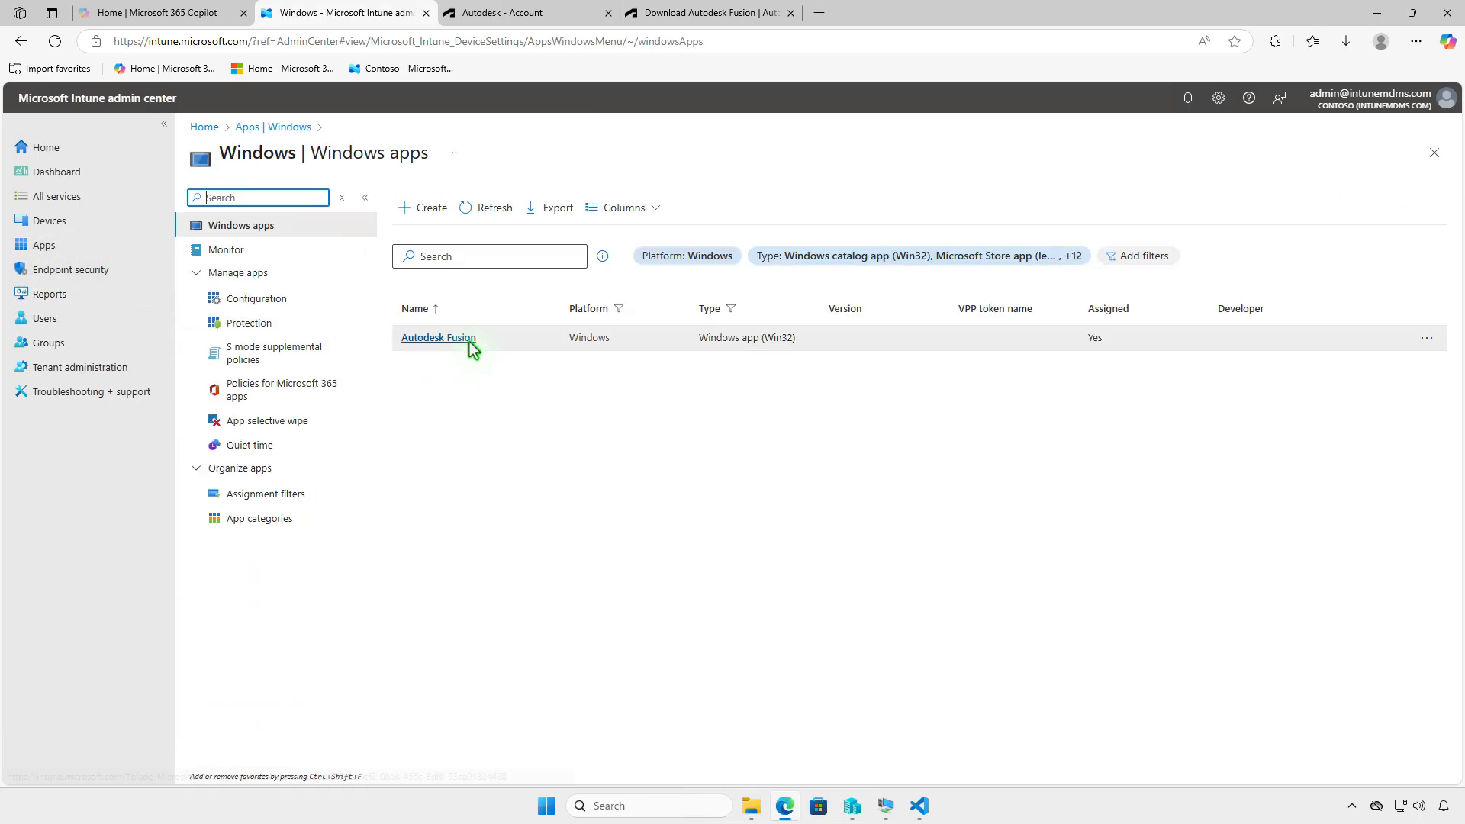
pyautogui.click(469, 341)
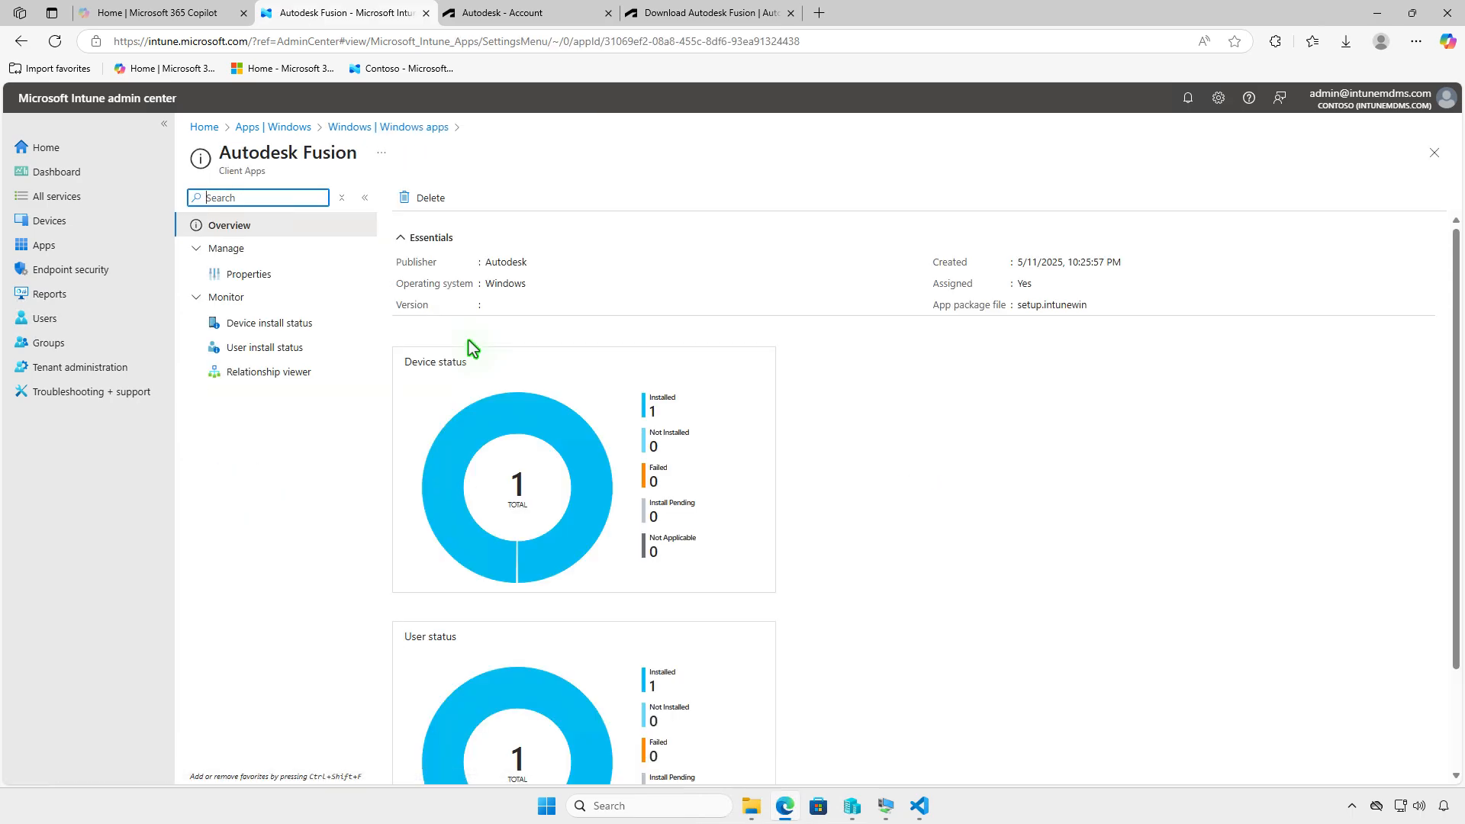
pyautogui.click(295, 273)
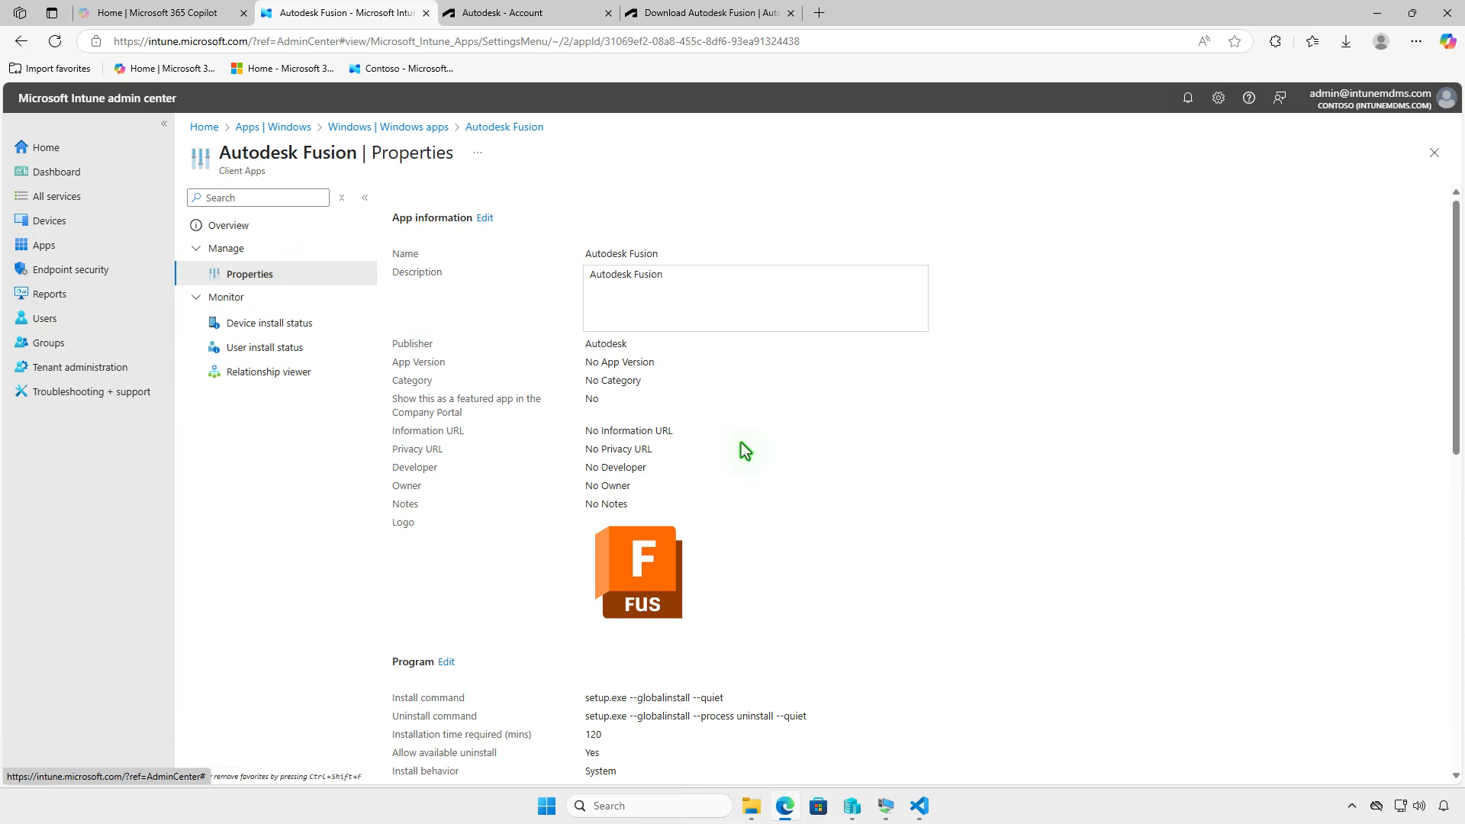
# - Edit the Autodesk Fusion assignments and delete the Test_Devices group from the Required section
pyautogui.scroll(-10, 740, 442)
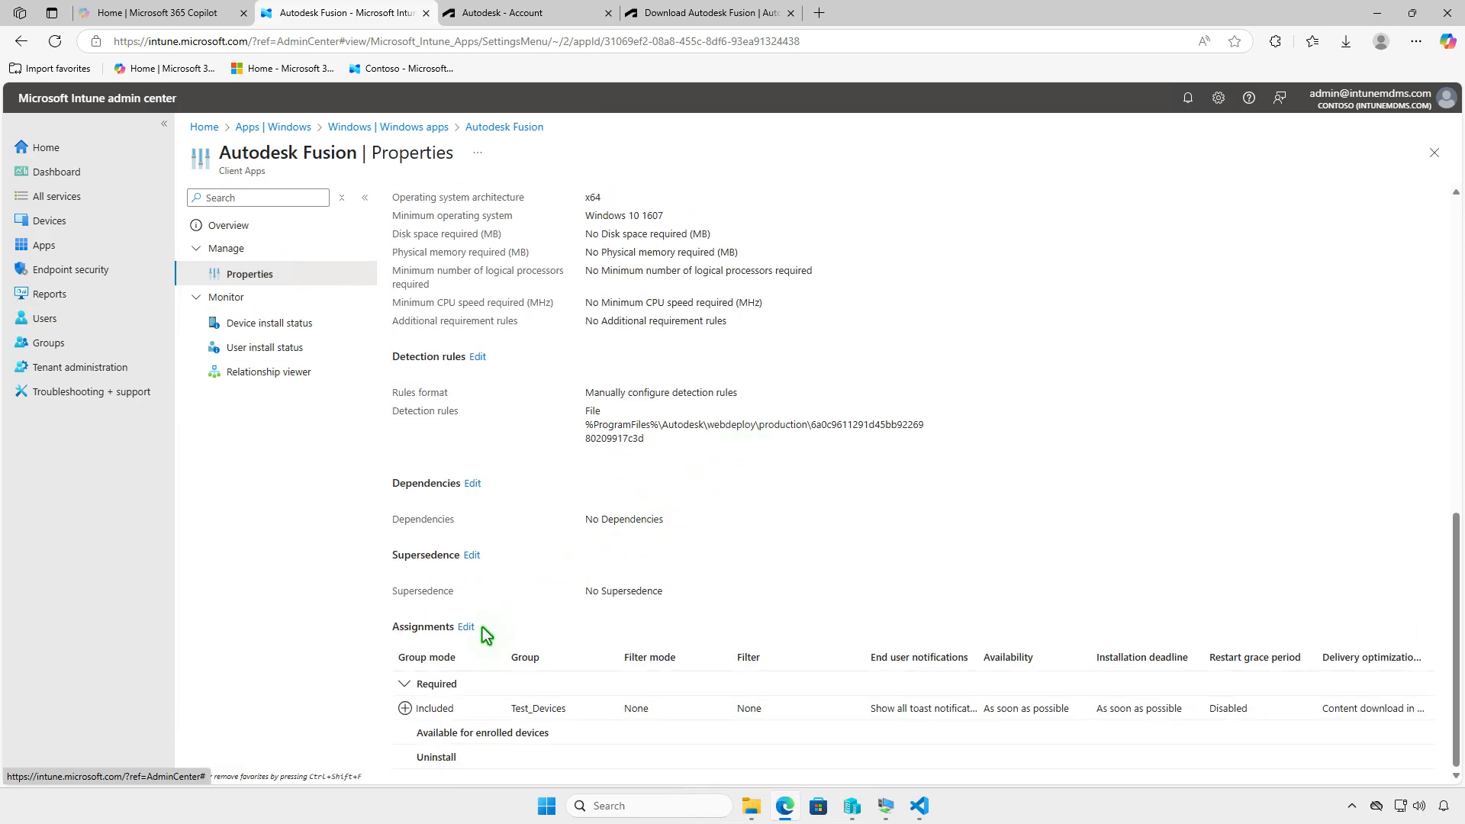
pyautogui.click(467, 627)
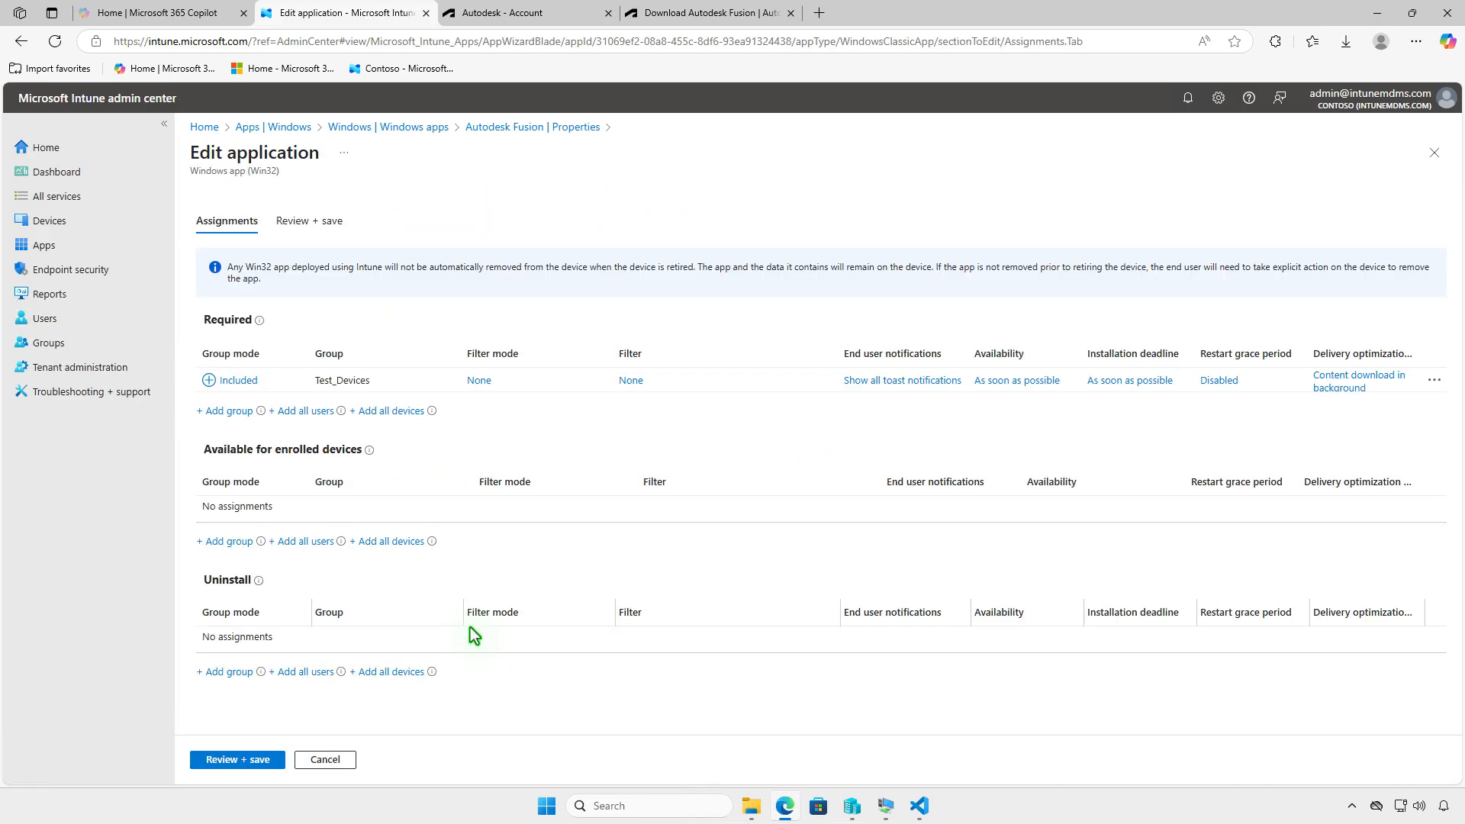
pyautogui.click(1433, 381)
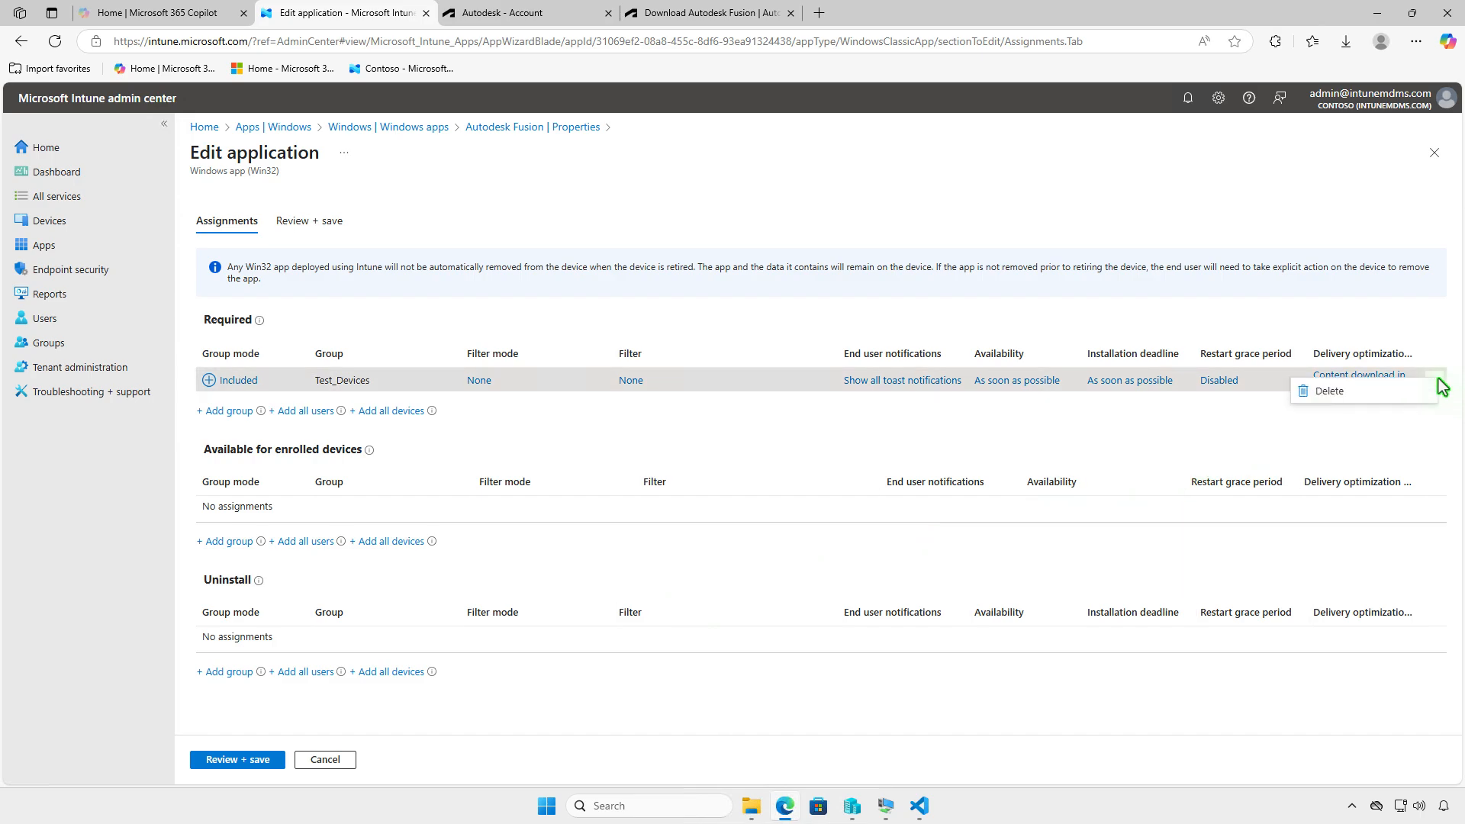
pyautogui.click(1404, 391)
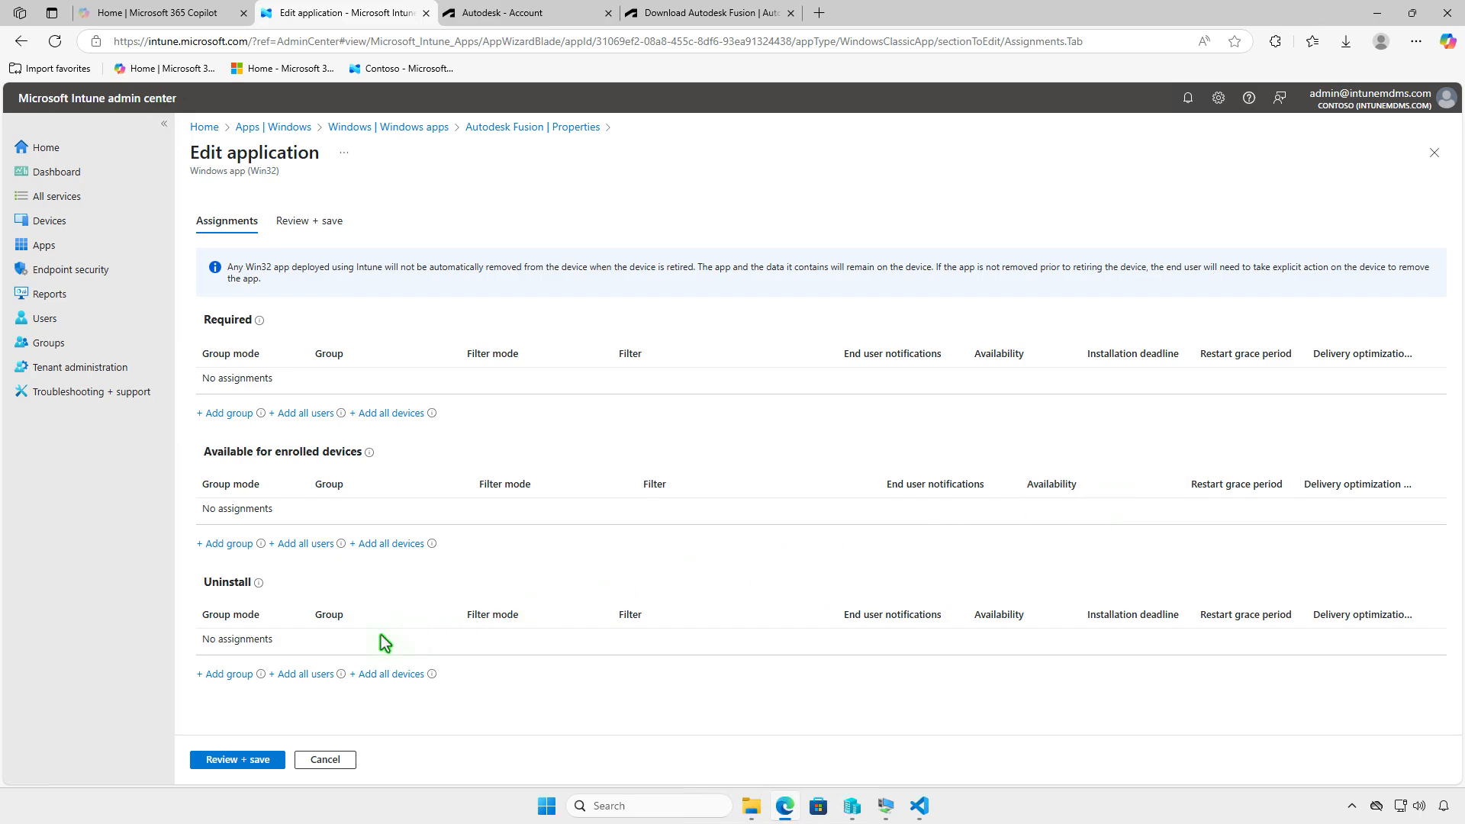
# - Assign the Test_Devices group under Uninstall for Autodesk Fusion and save the application changes
pyautogui.click(228, 674)
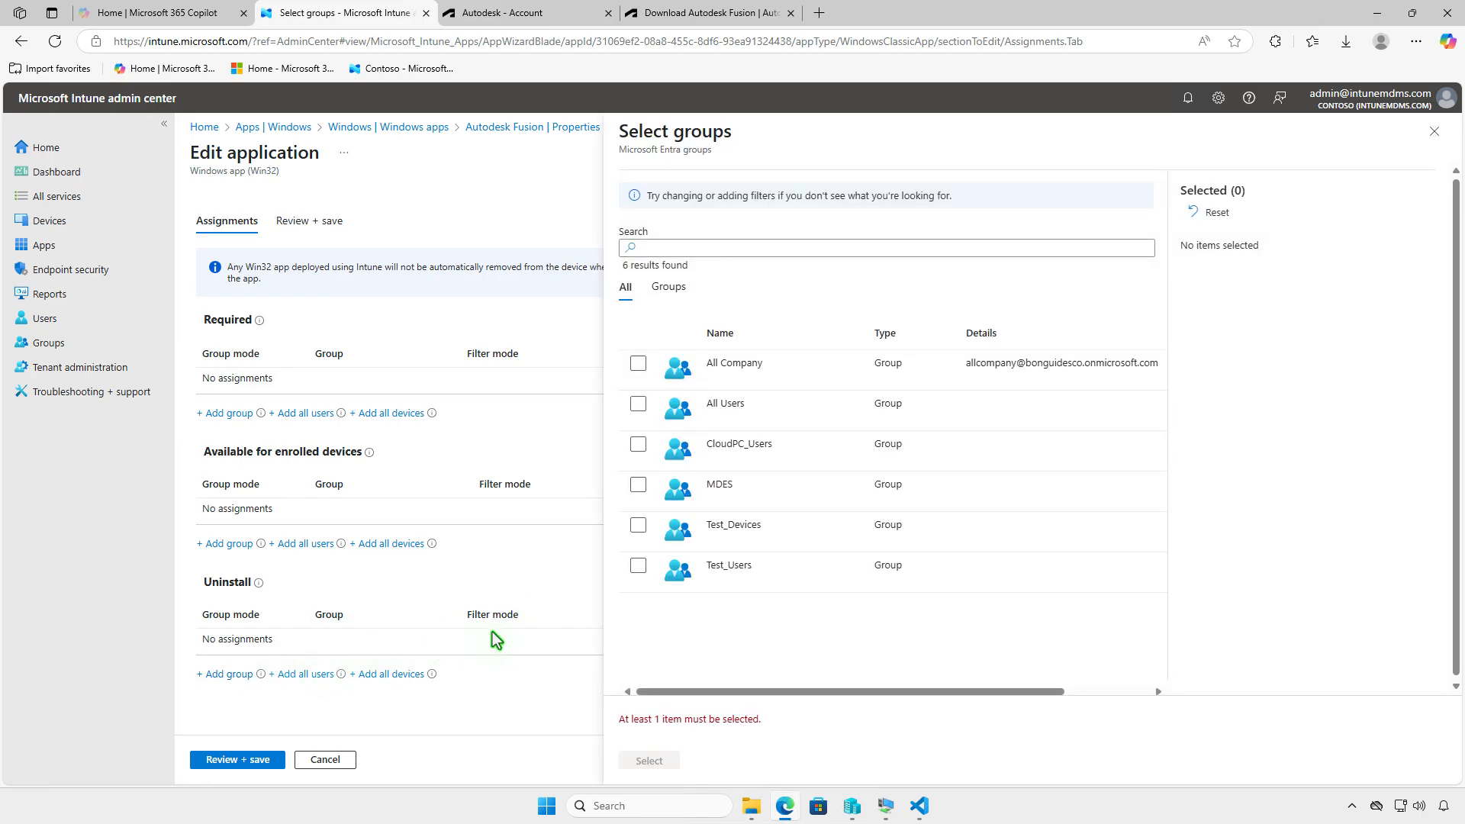
pyautogui.click(638, 526)
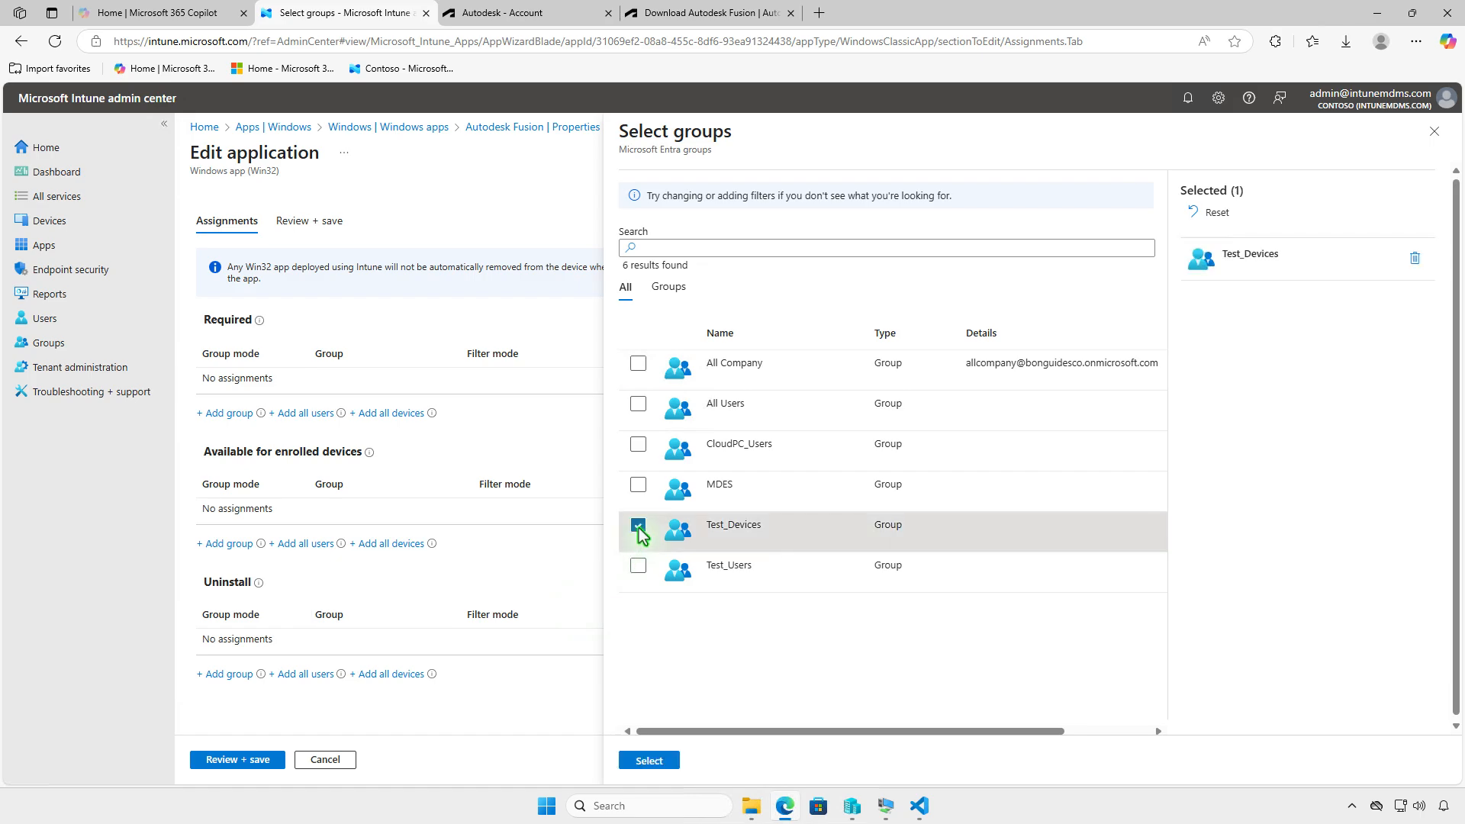
pyautogui.click(650, 761)
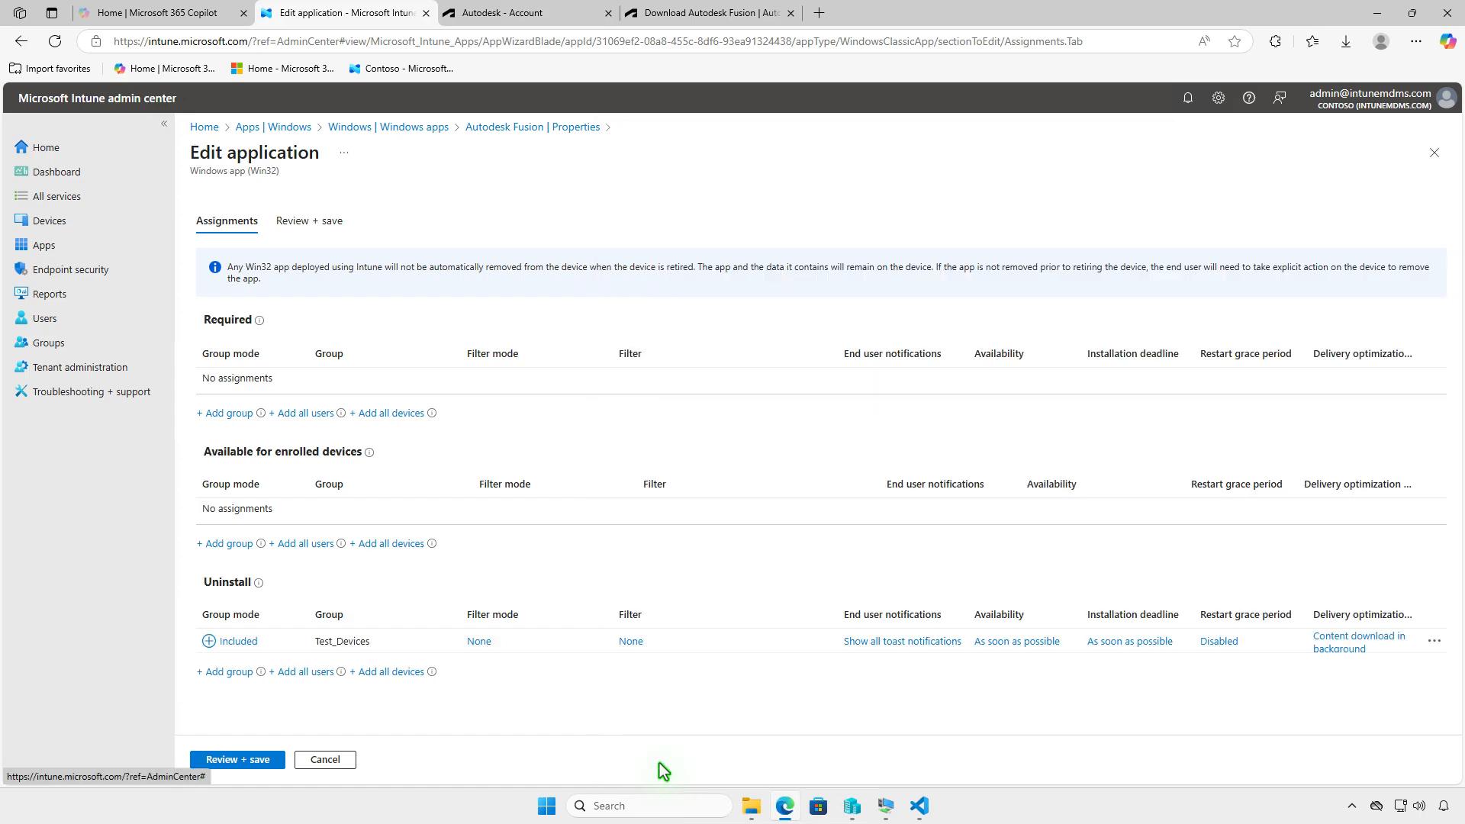
pyautogui.click(247, 760)
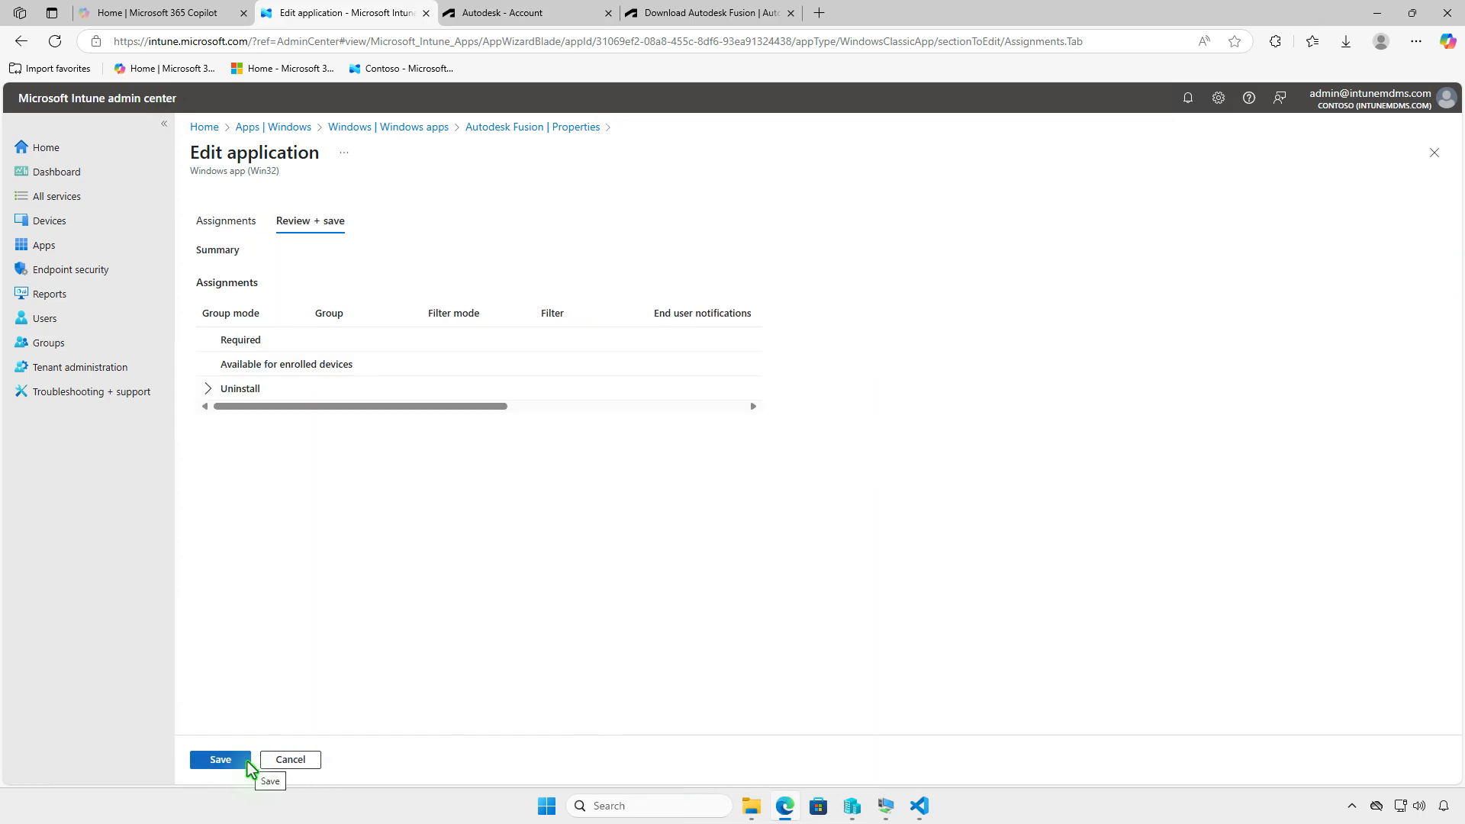
pyautogui.click(247, 762)
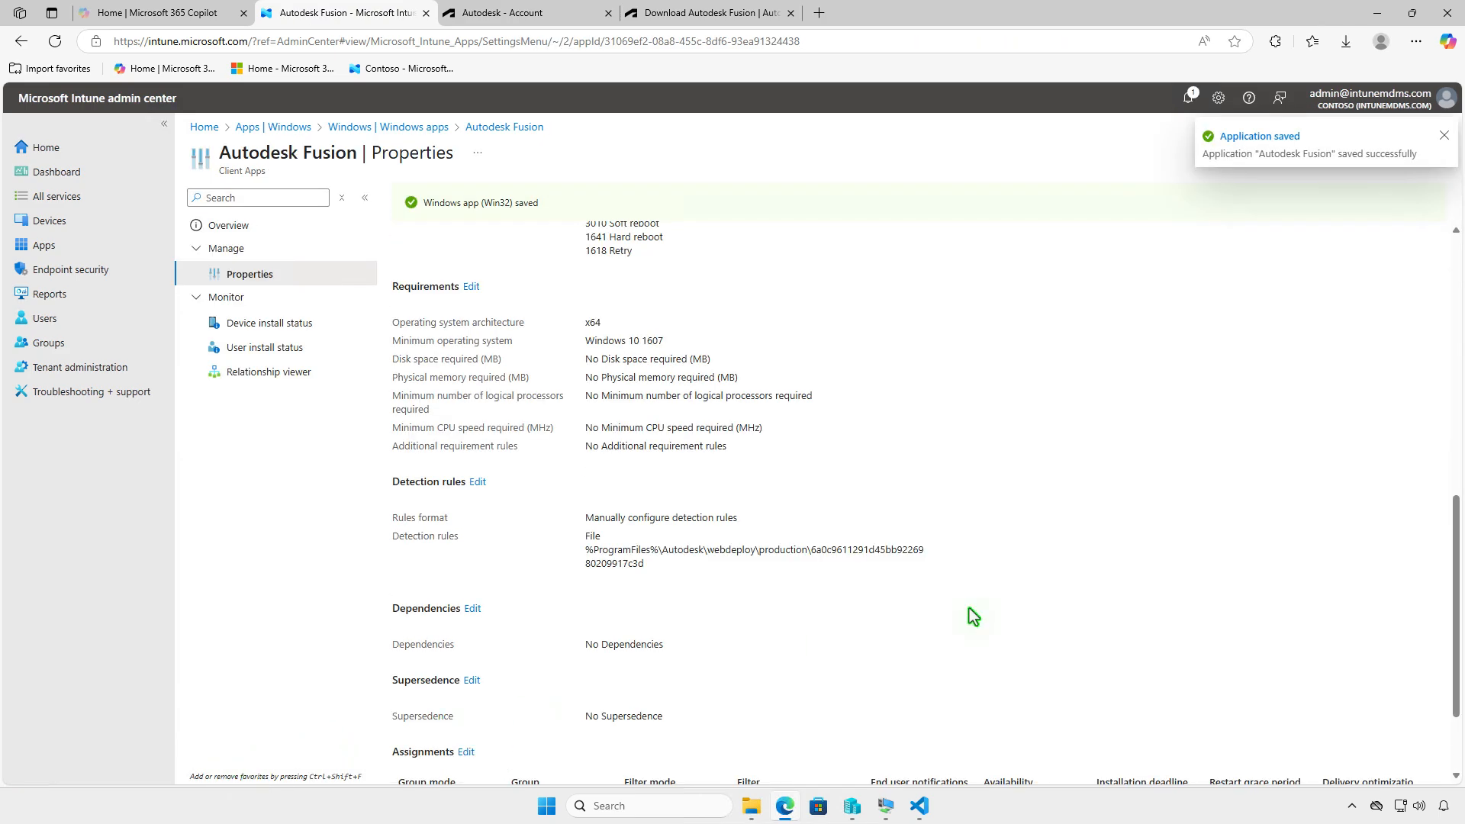
# - Switch to the WIN10 virtual machine, sync the device from the Company Portal settings, and check the notifications
pyautogui.click(1377, 13)
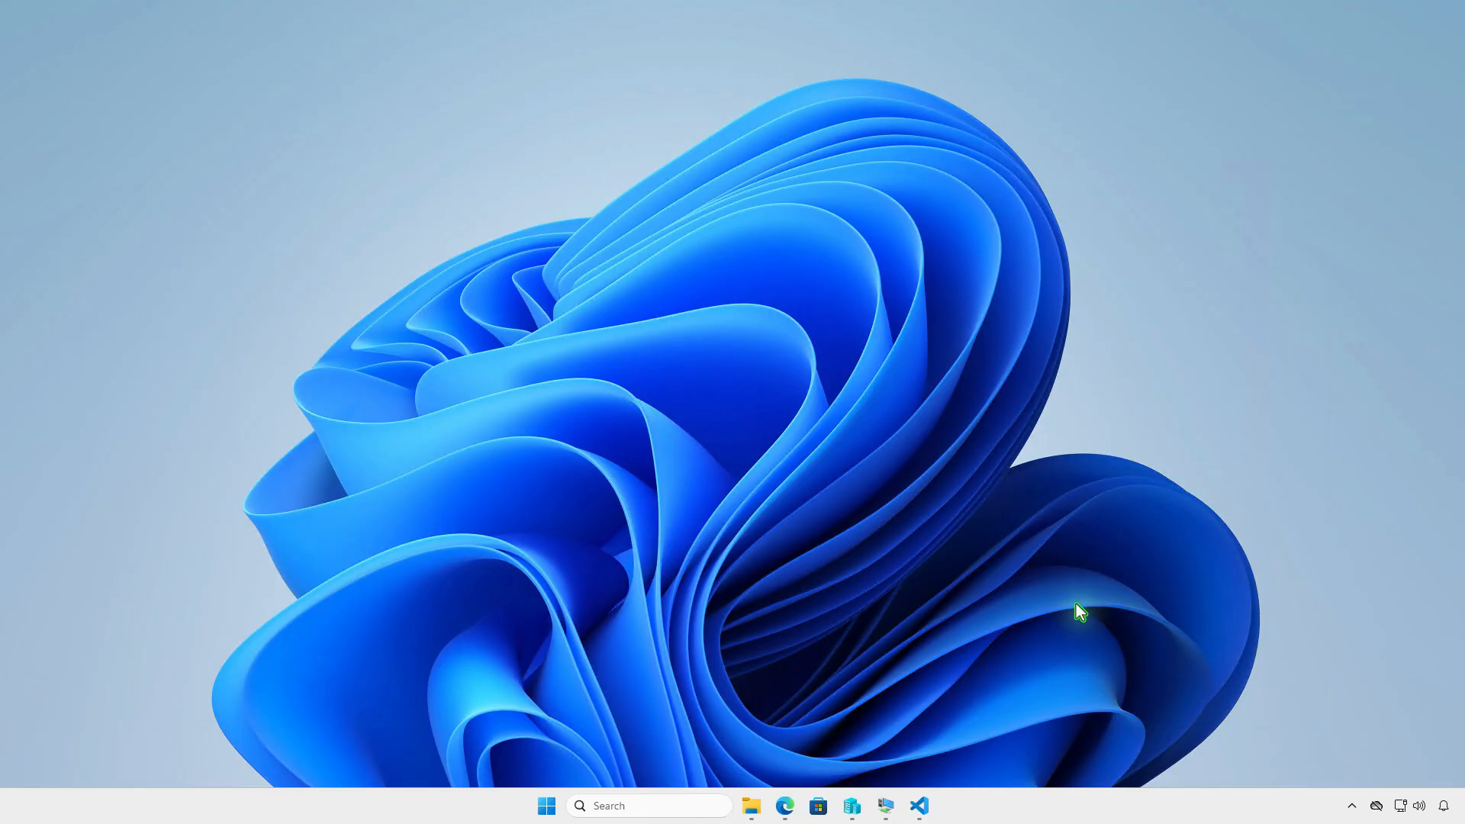
pyautogui.click(885, 806)
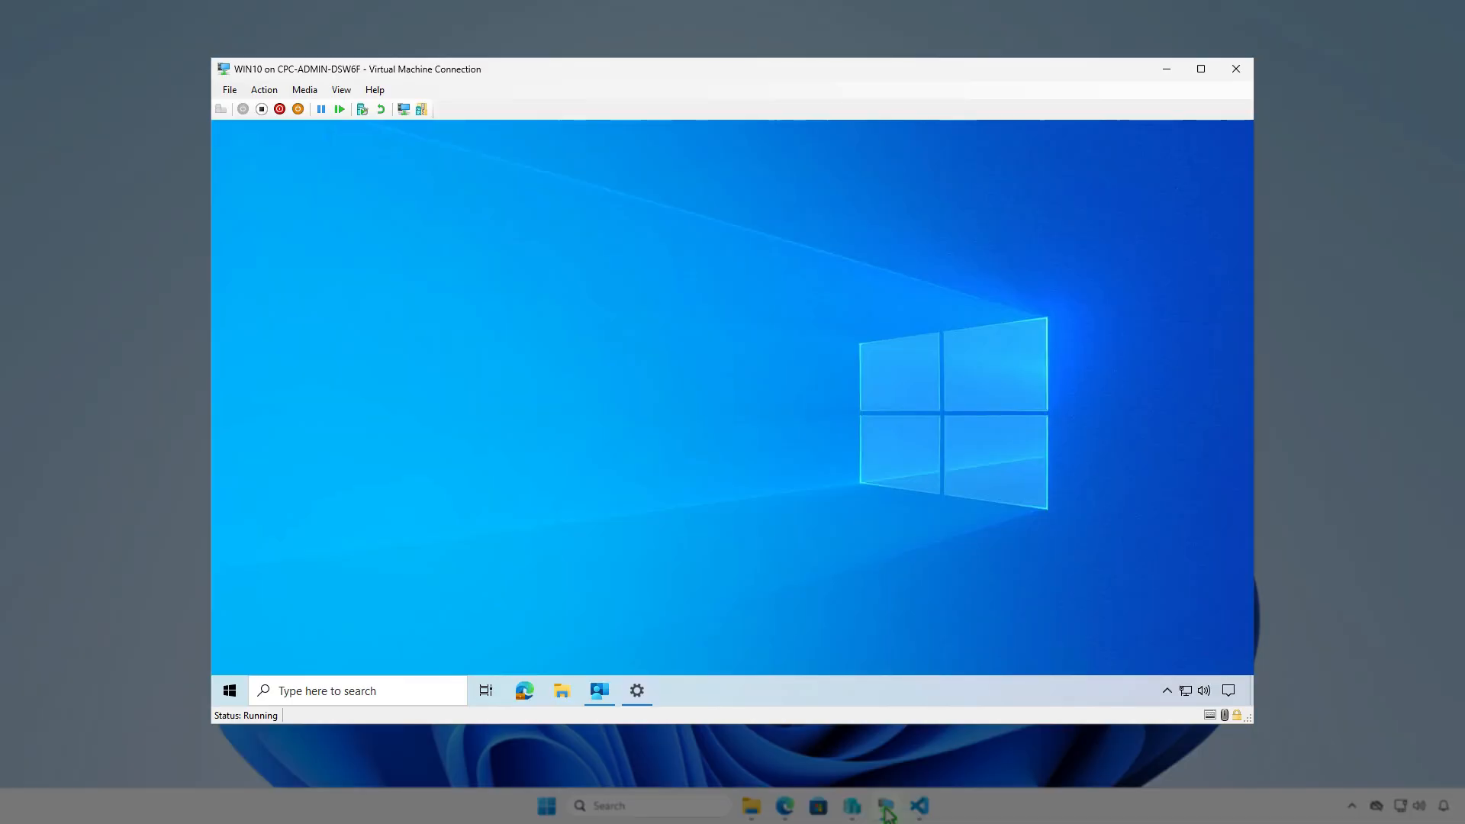
pyautogui.click(597, 697)
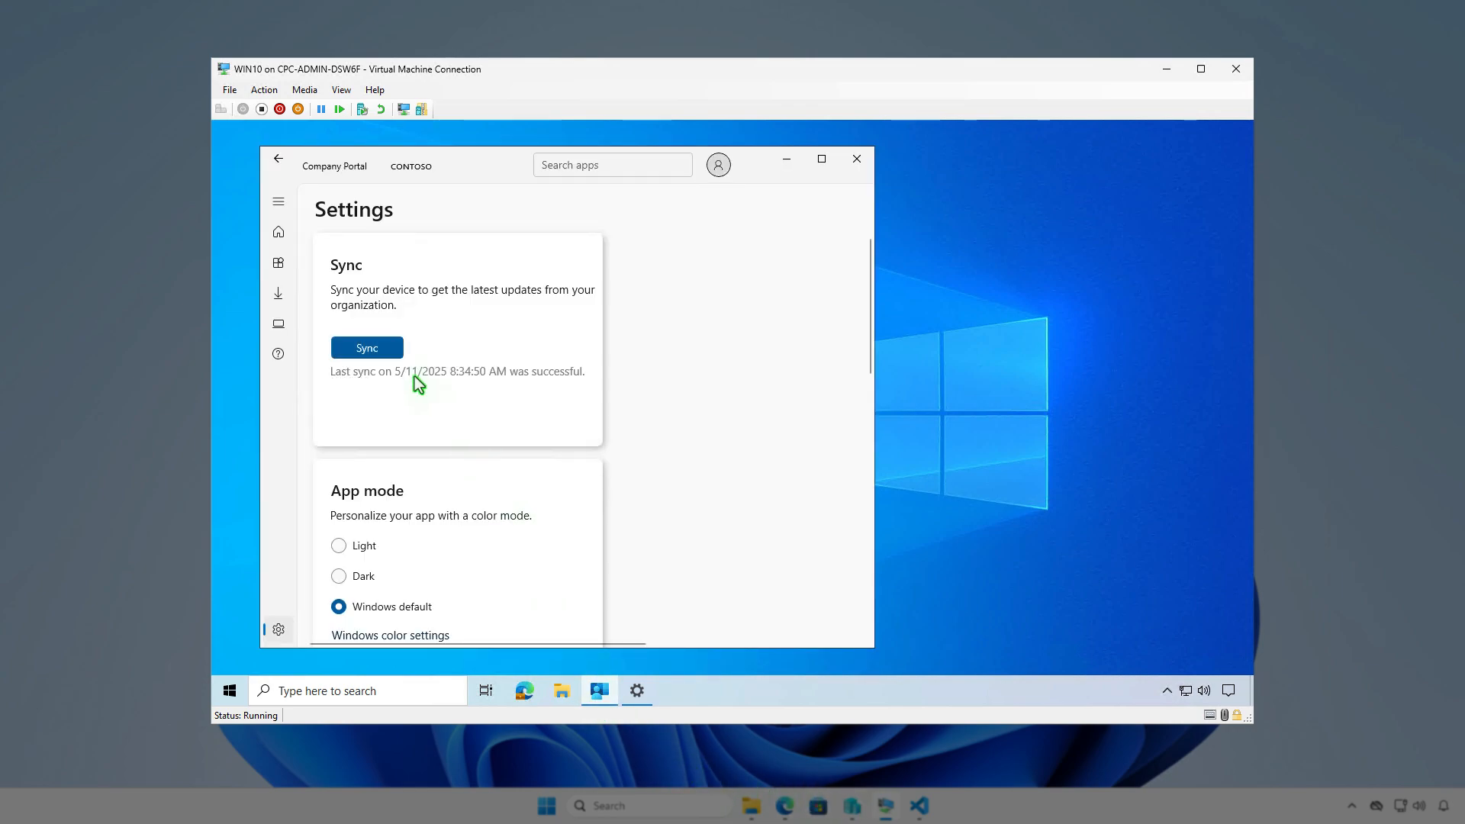
pyautogui.click(393, 351)
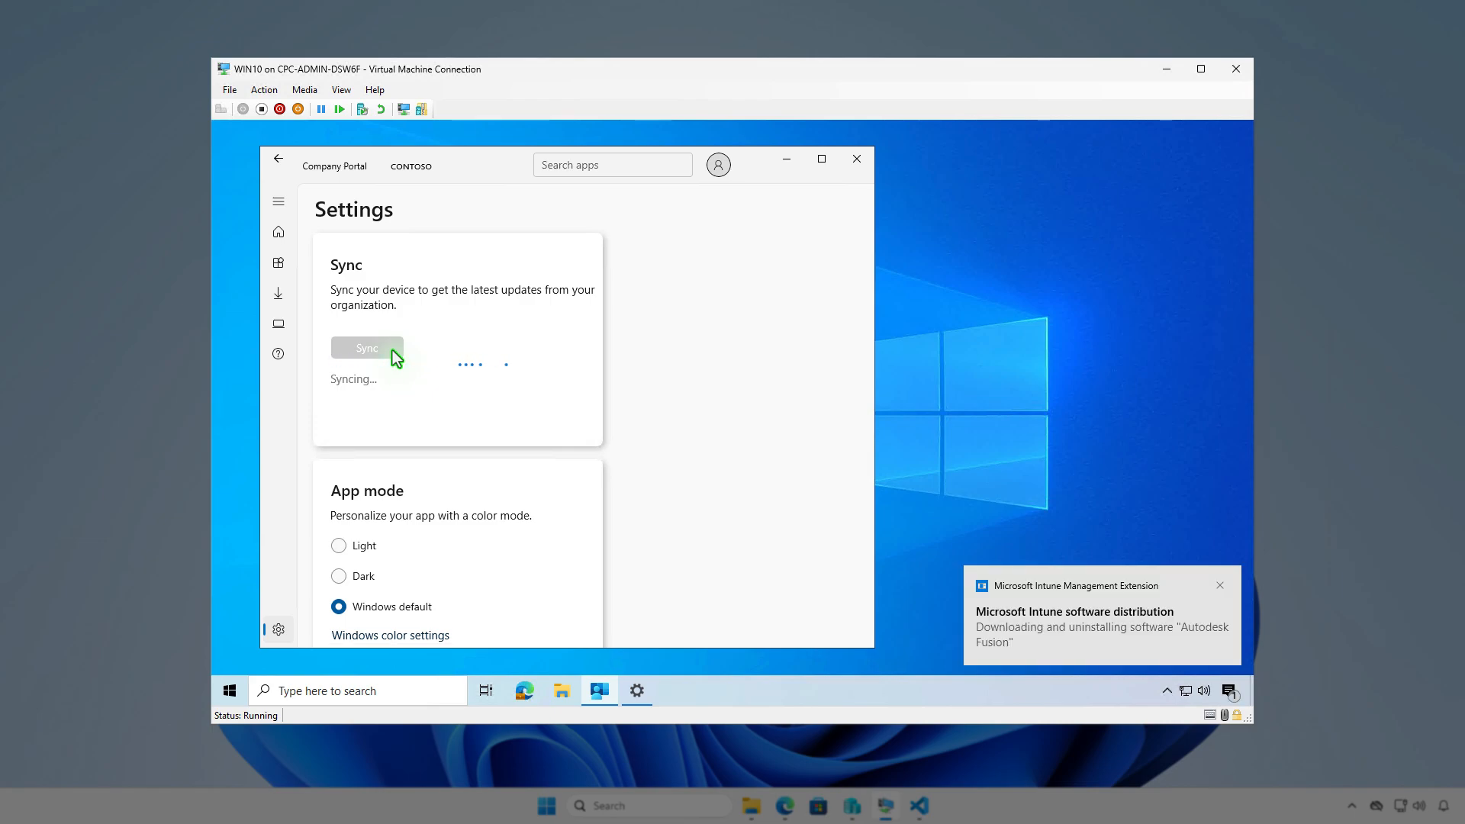
pyautogui.click(1229, 692)
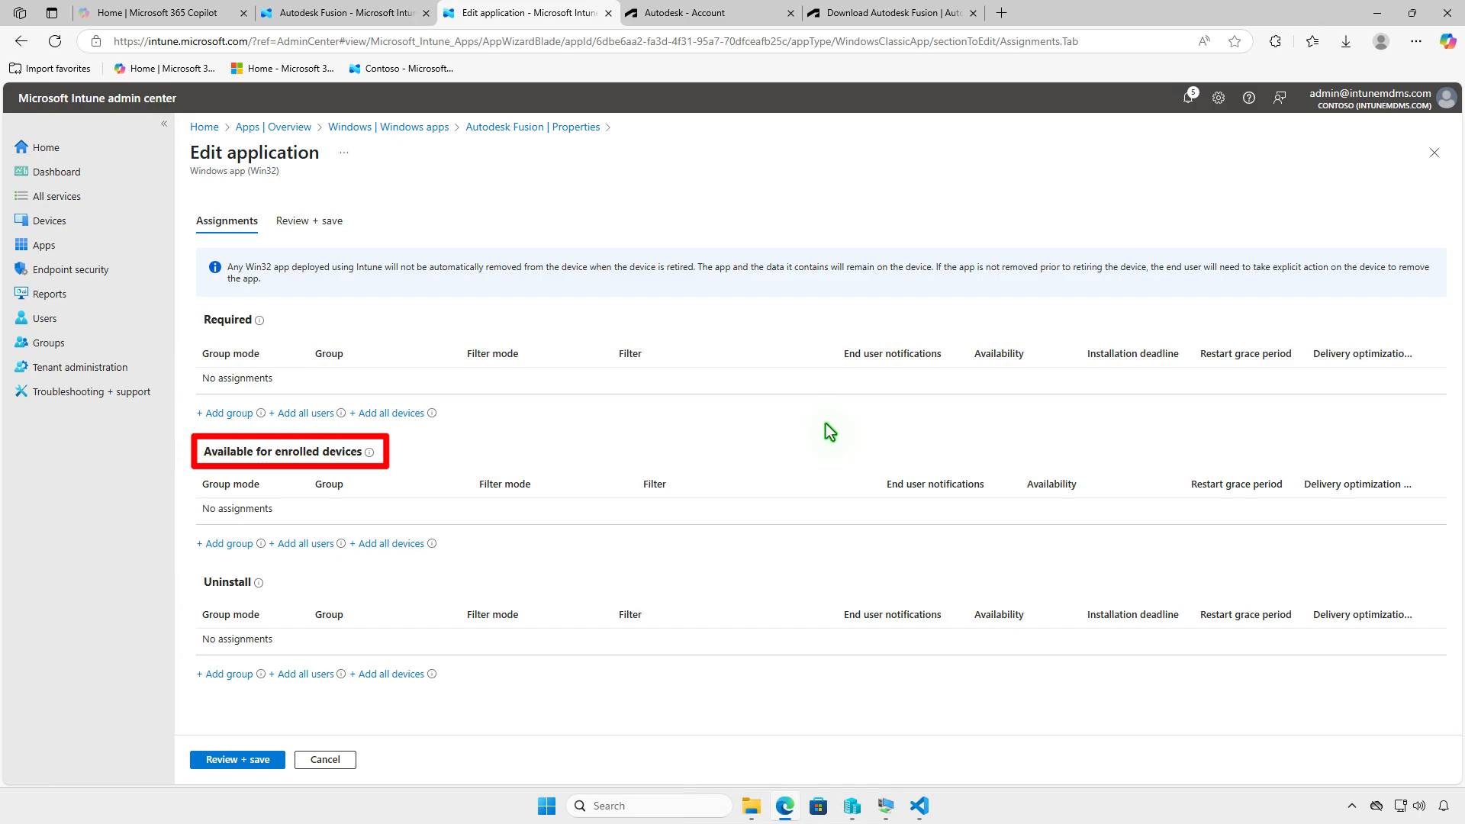
# - Assign the Test_Users group under Available for enrolled devices for Autodesk Fusion and save the application changes
pyautogui.click(226, 543)
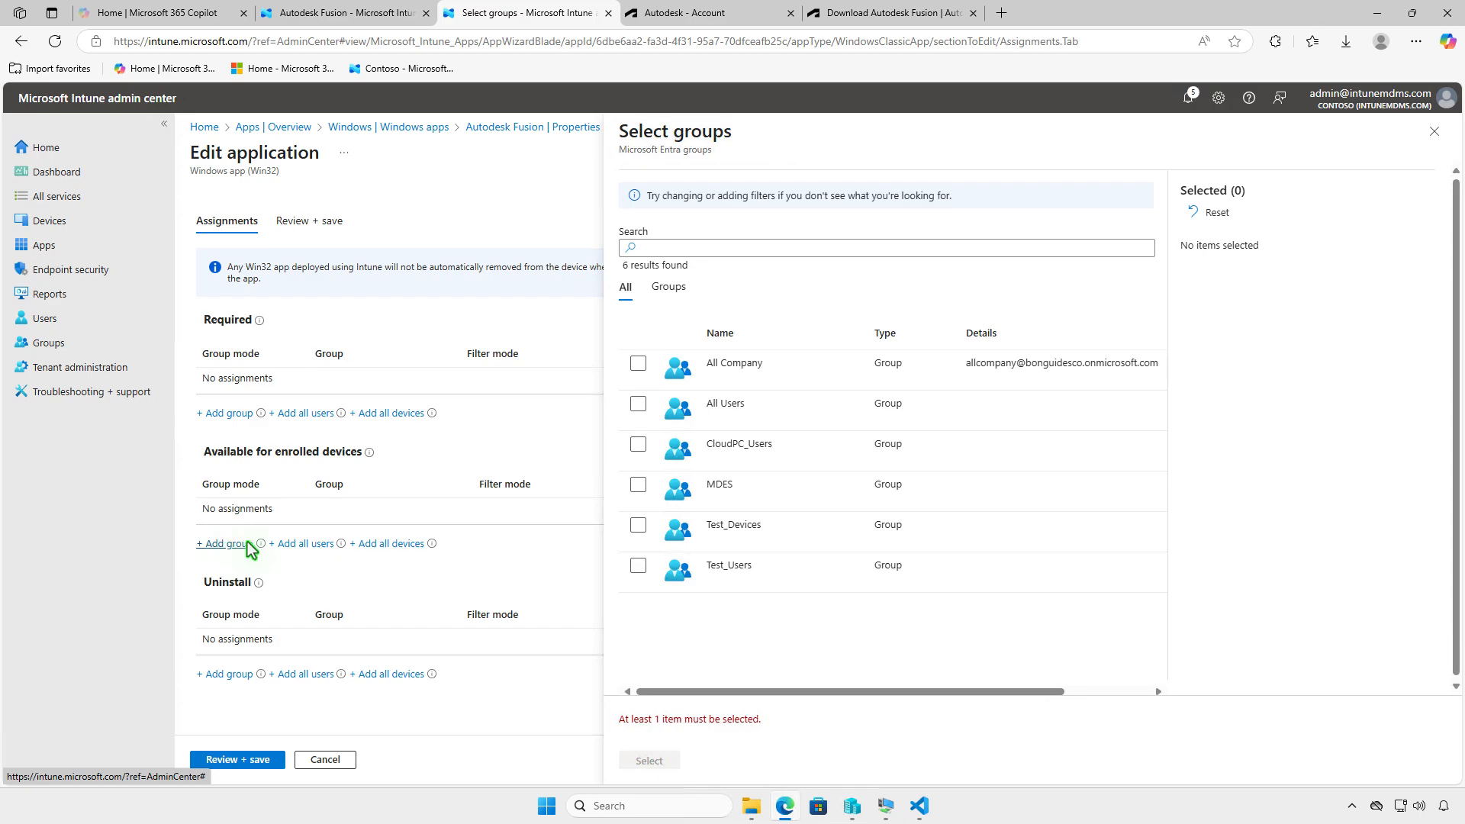
pyautogui.click(636, 568)
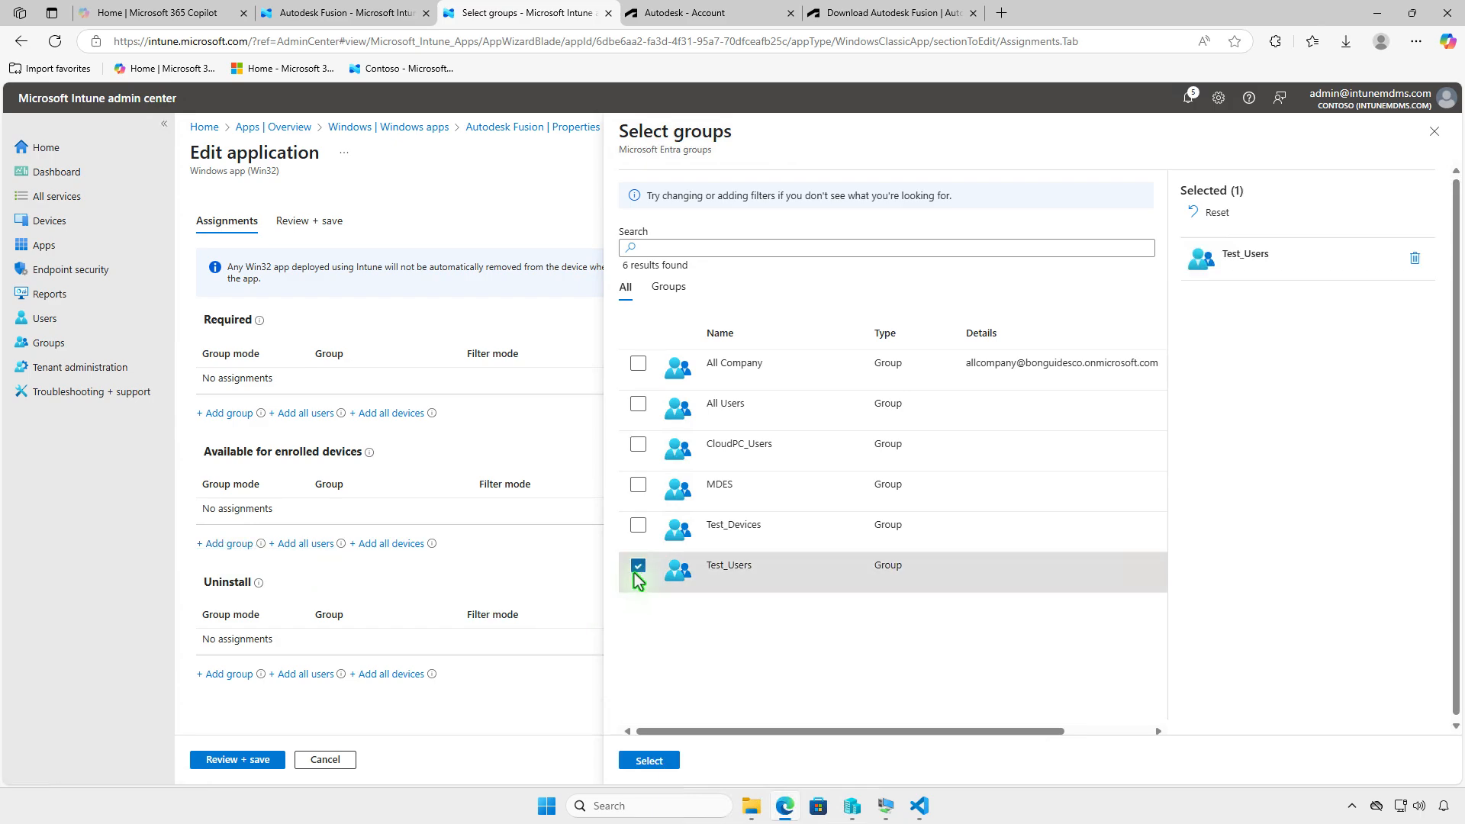
pyautogui.click(649, 760)
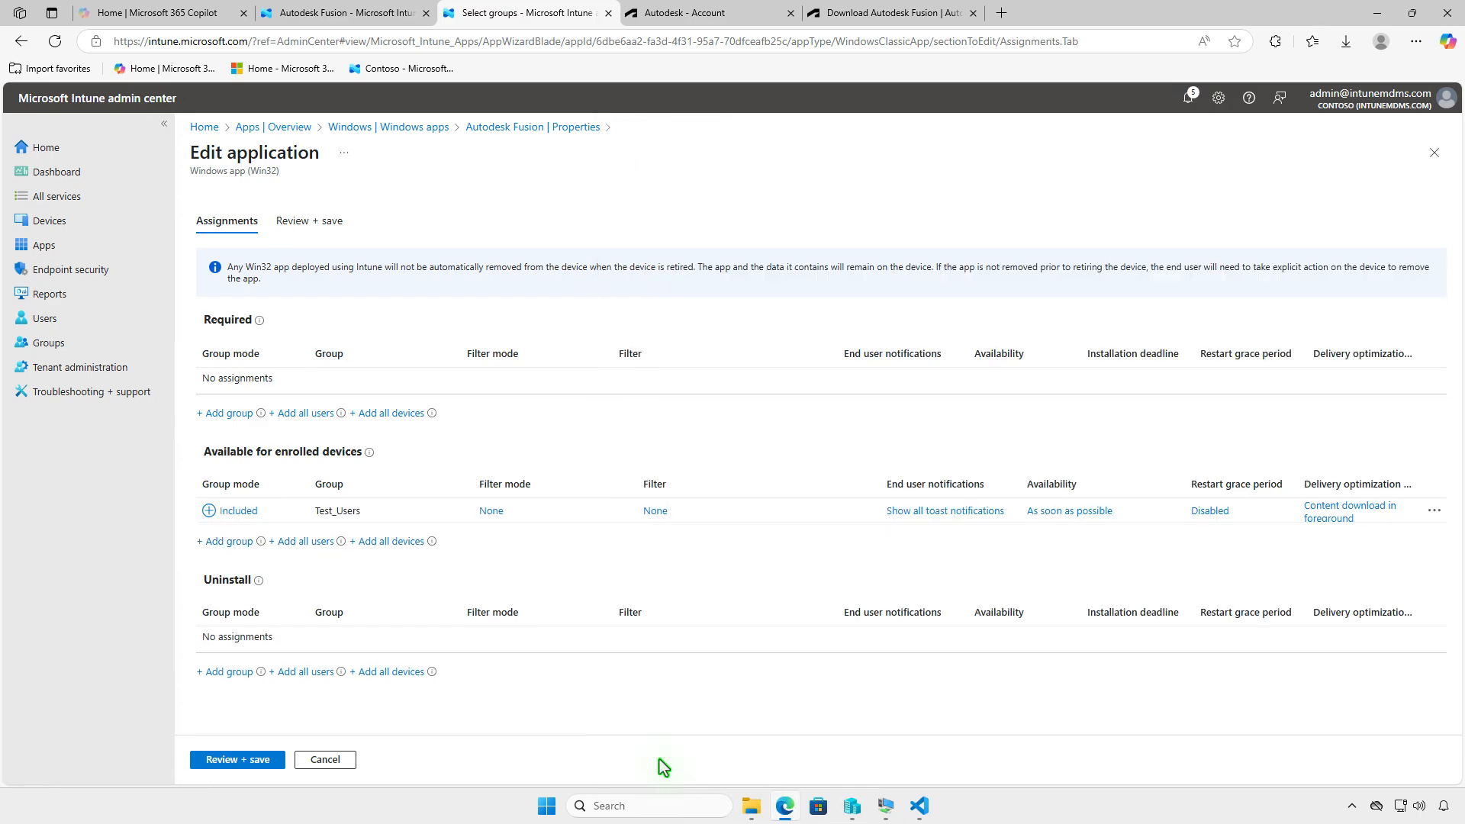
pyautogui.click(233, 758)
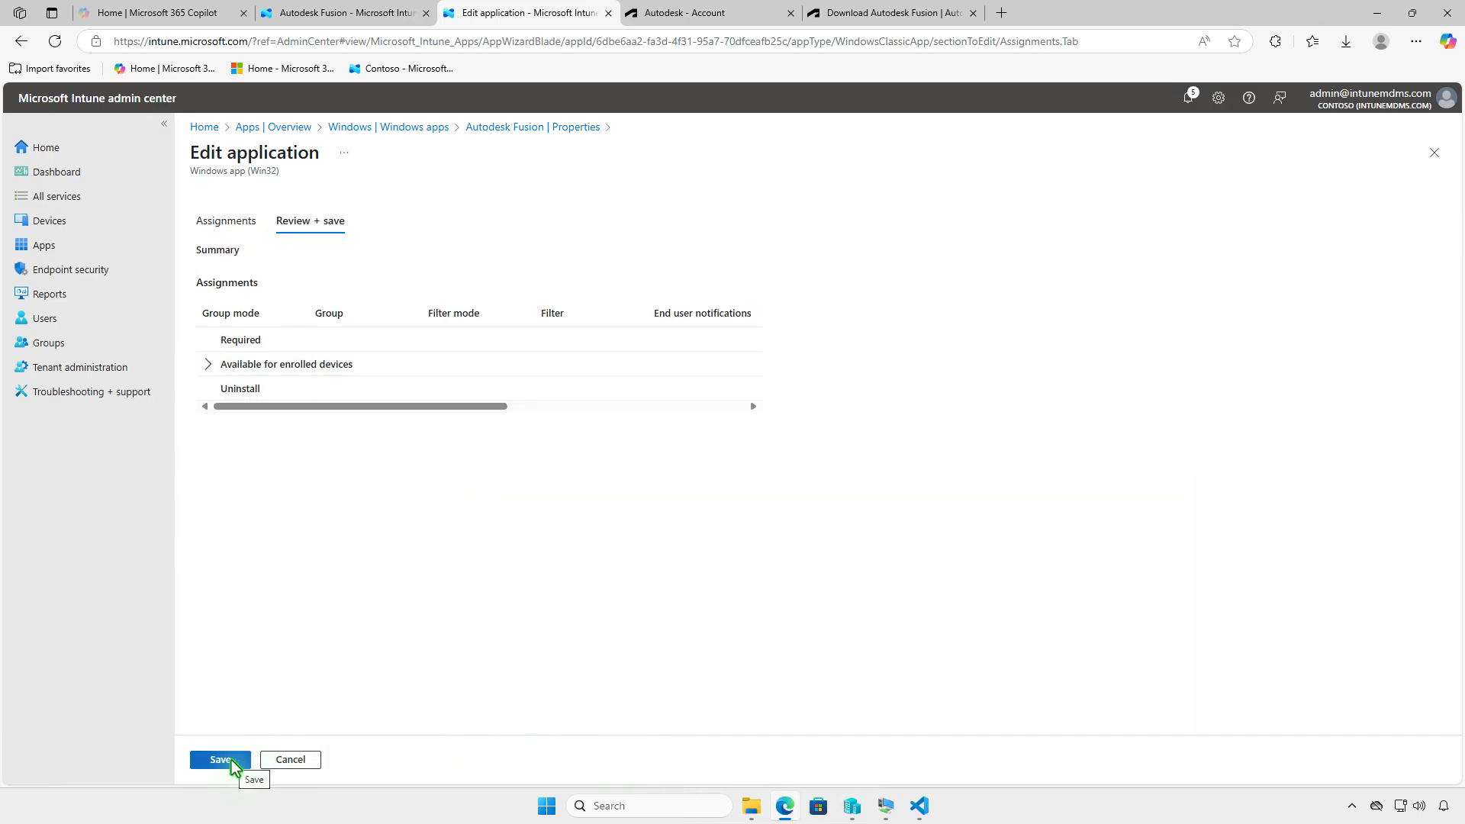
pyautogui.click(232, 760)
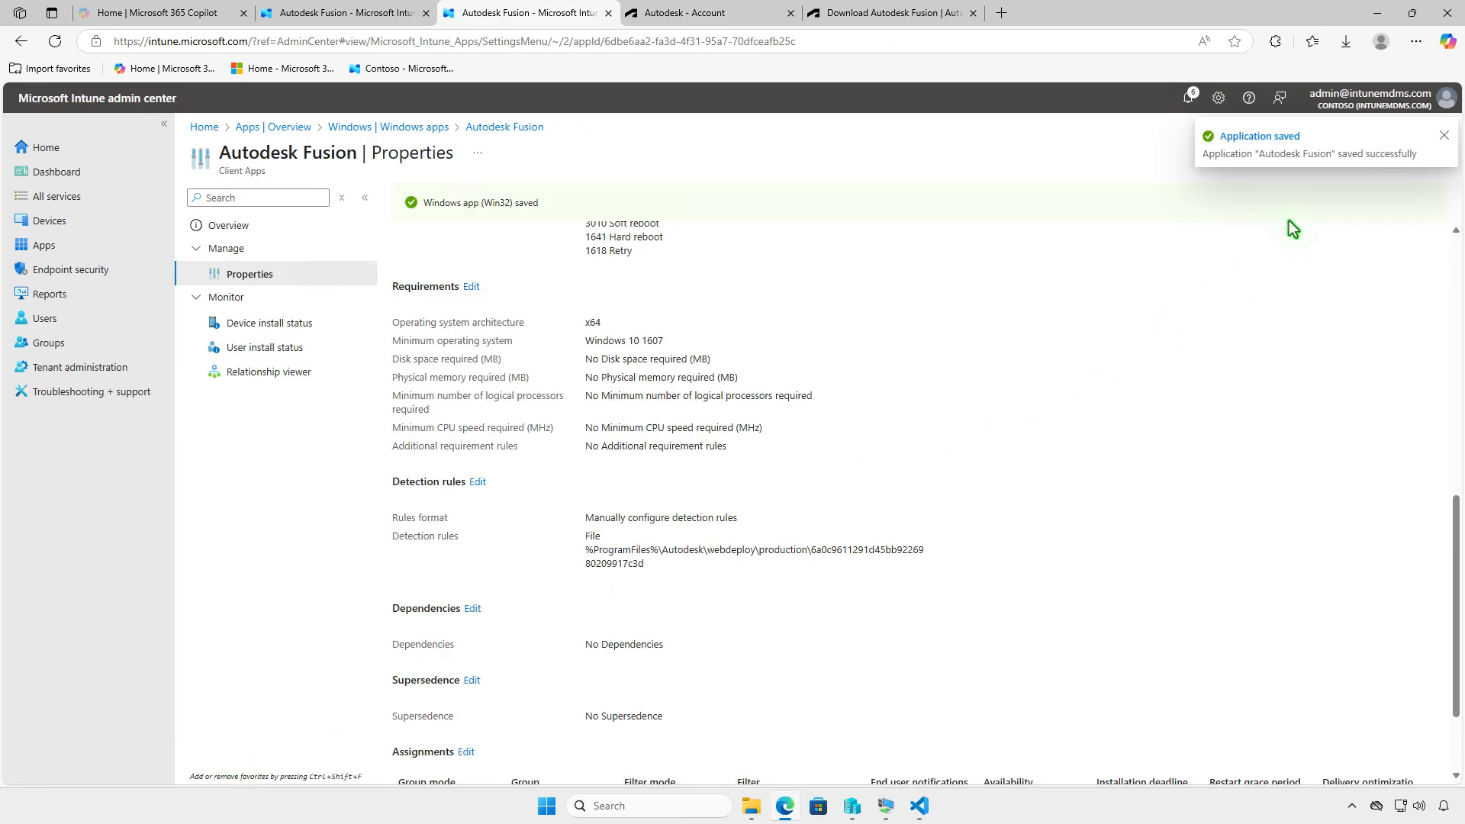
# - Minimize Edge, switch to the WIN10 virtual machine, and open the Company Portal
pyautogui.click(1378, 13)
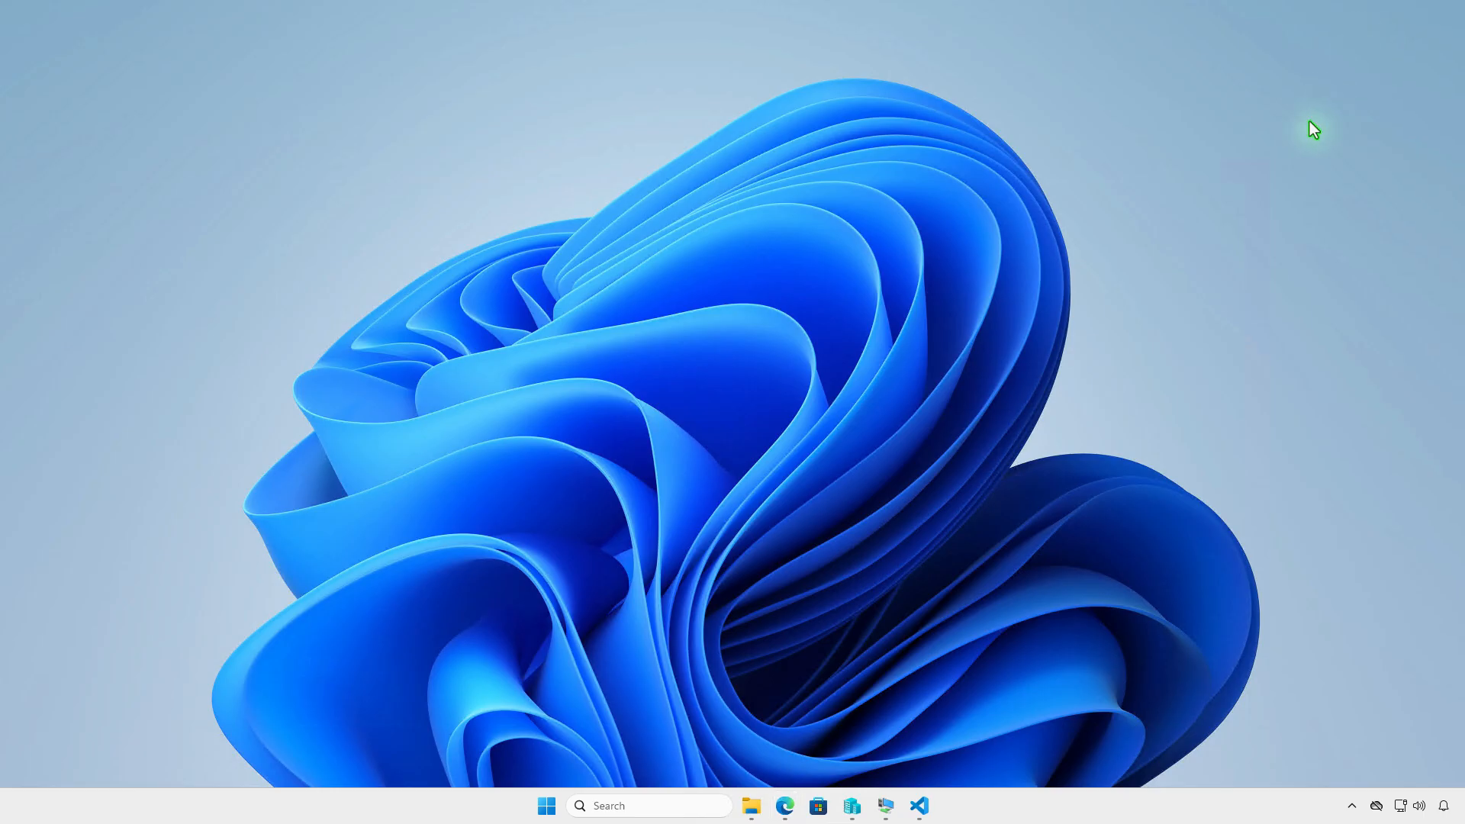
pyautogui.click(885, 805)
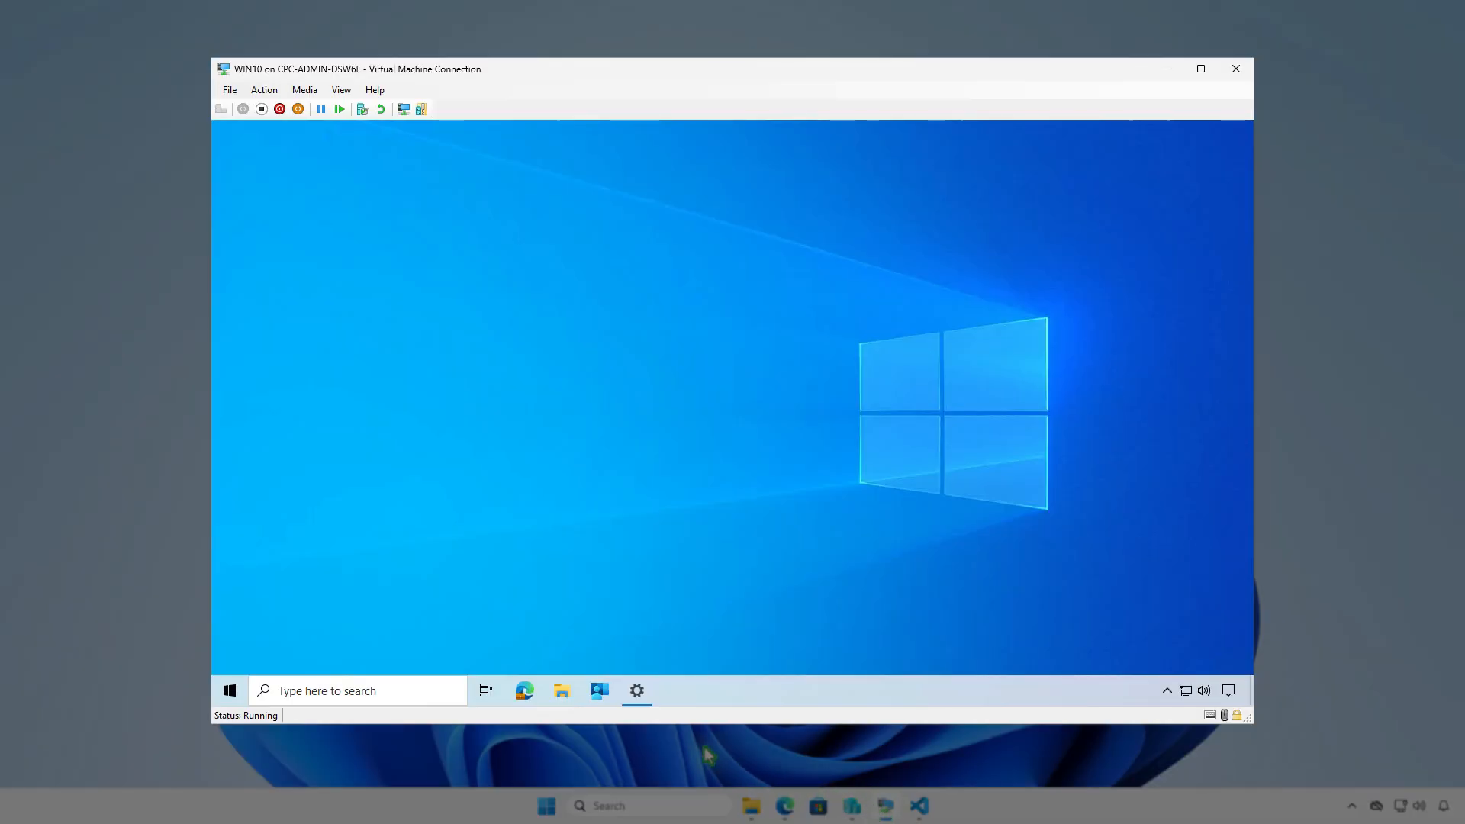
pyautogui.click(599, 692)
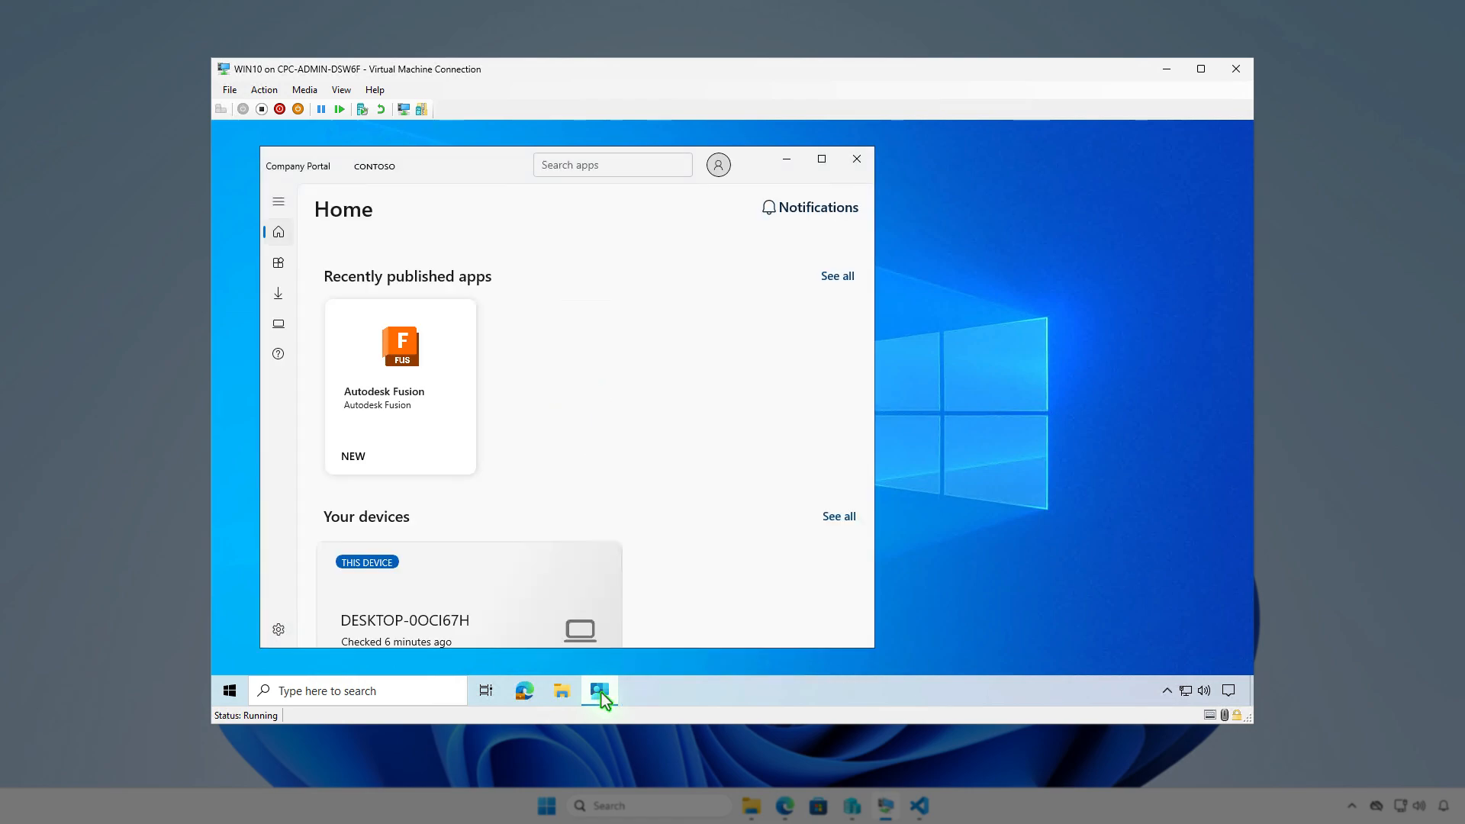
# - Install Autodesk Fusion from the Company Portal's app list and check the Microsoft Intune software distribution notification
pyautogui.click(281, 263)
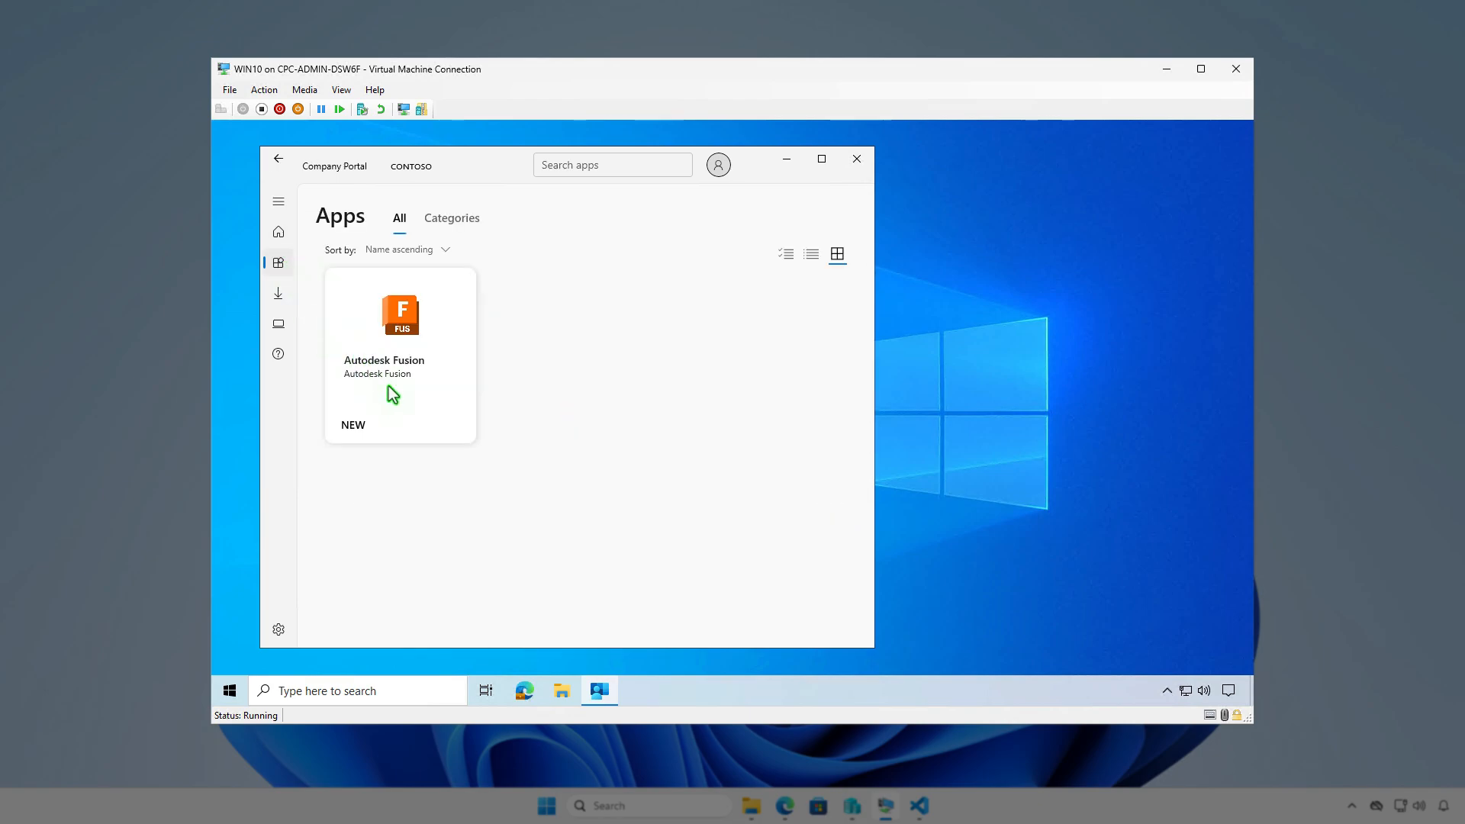
pyautogui.click(406, 408)
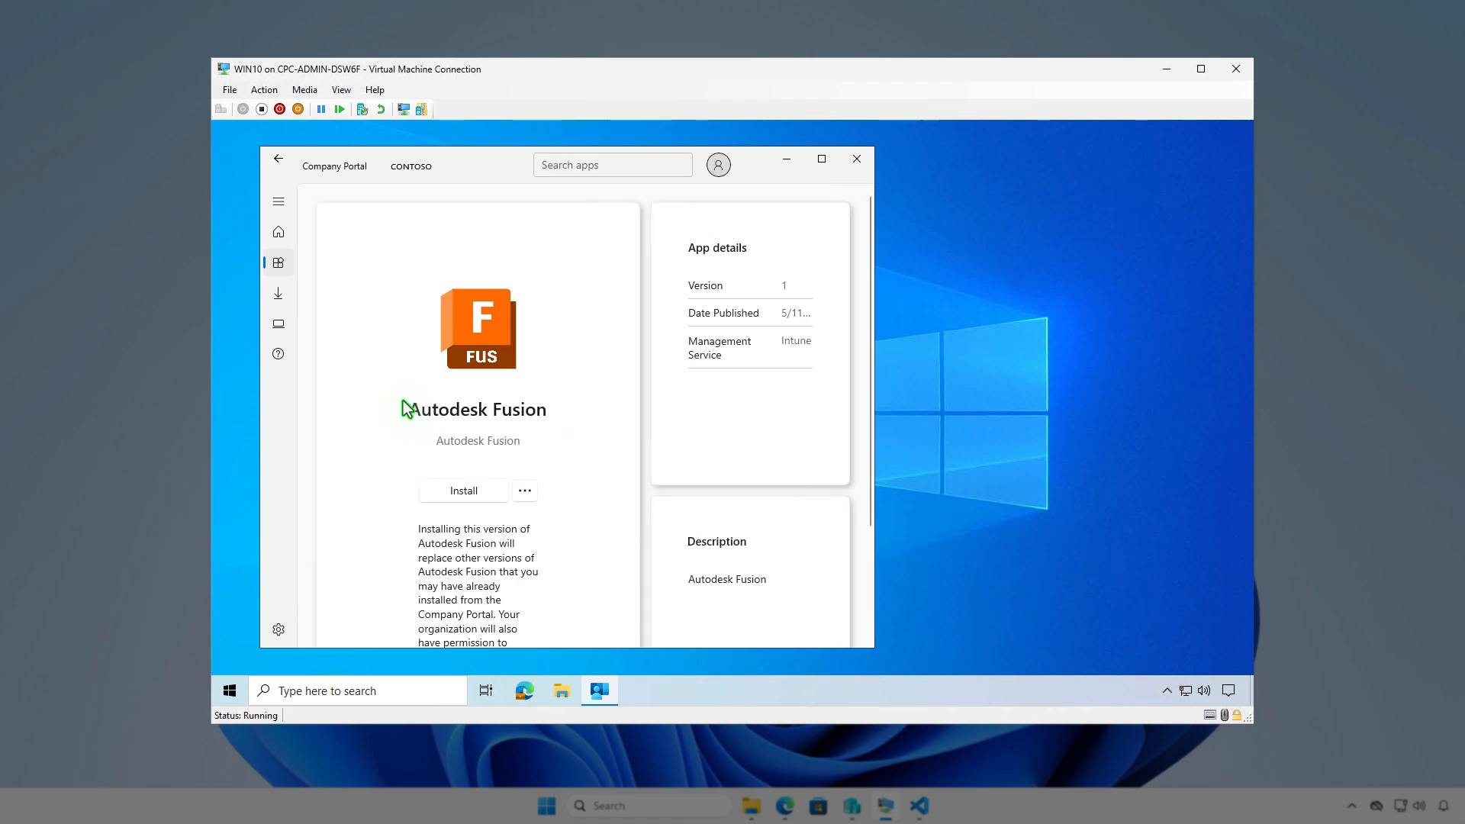
pyautogui.click(484, 493)
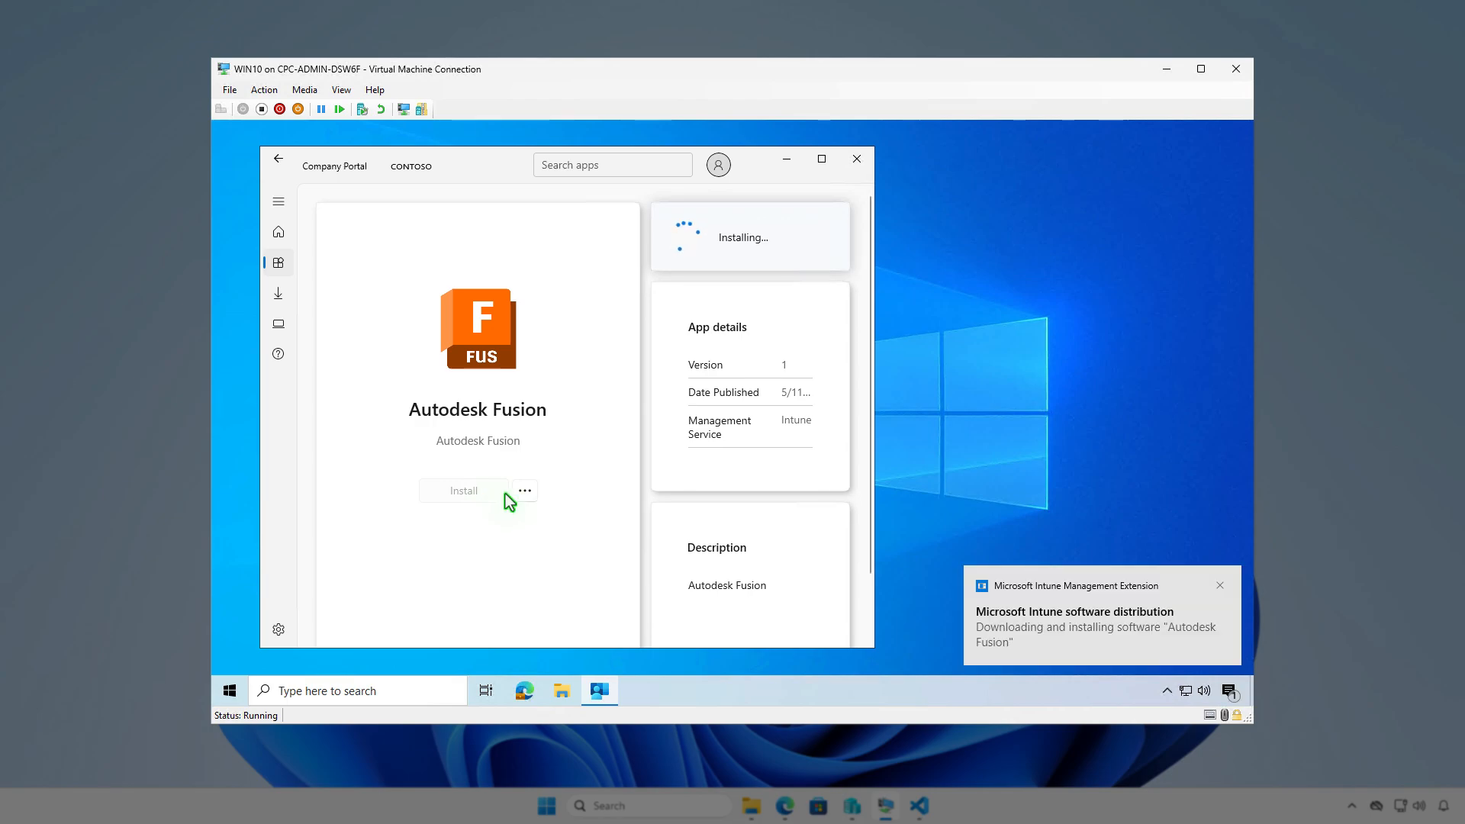
pyautogui.click(1227, 691)
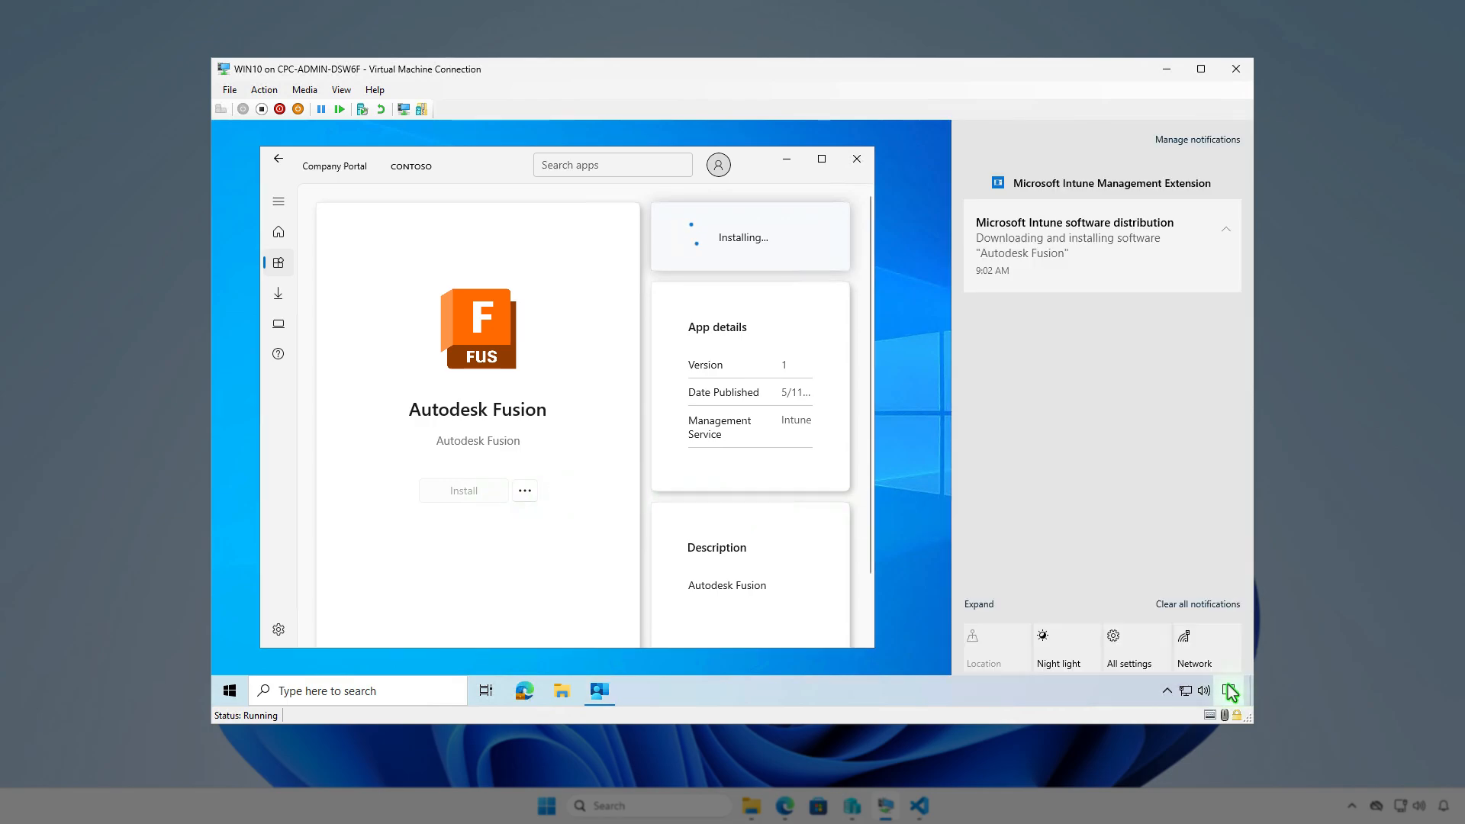